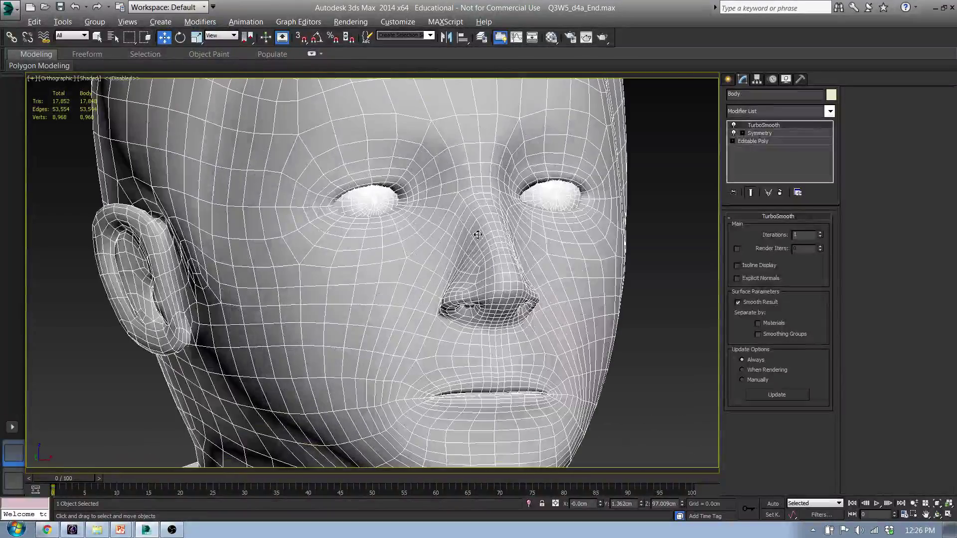
# Render the head from a three-quarter side view to check the smoothed surface, and close the render window.
pyautogui.moveTo(494, 216)
pyautogui.keyDown('alt'); pyautogui.mouseDown(button='middle')
pyautogui.moveTo(556, 231)
pyautogui.moveTo(500, 231)
pyautogui.mouseUp(button='middle'); pyautogui.keyUp('alt')
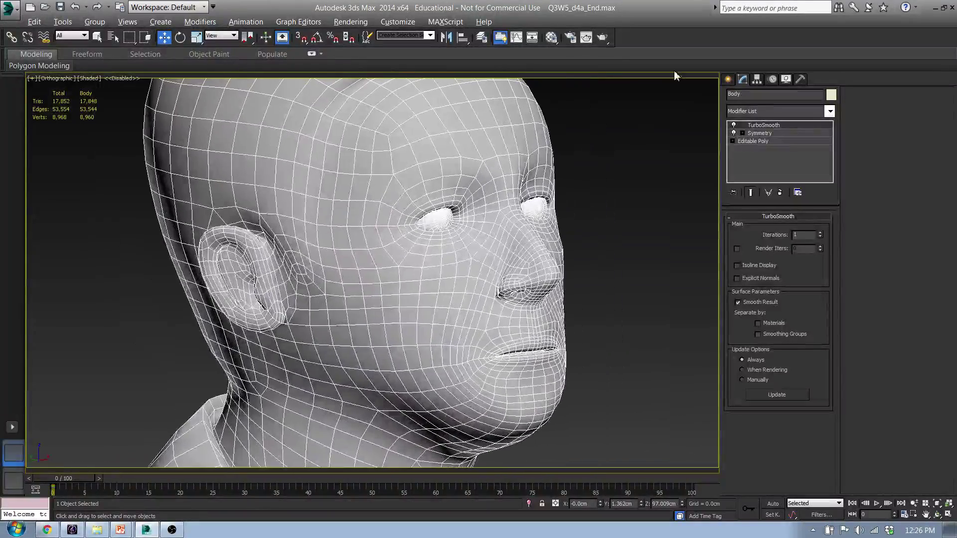
pyautogui.click(605, 39)
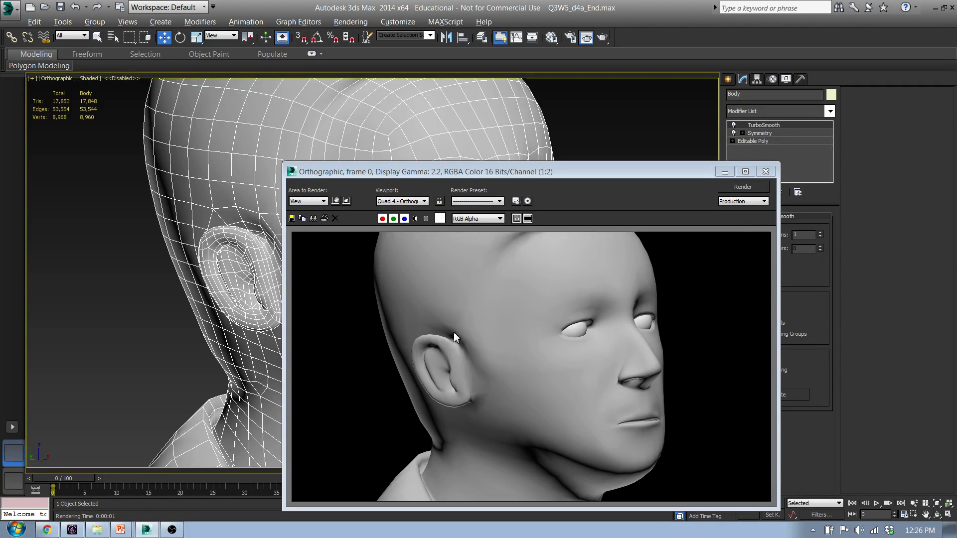
pyautogui.click(766, 171)
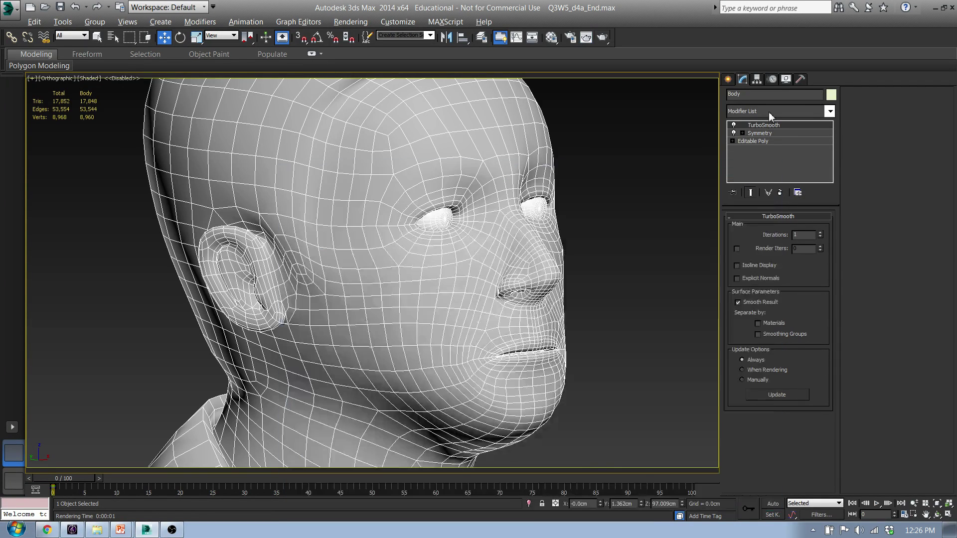
# Raise the body's TurboSmooth iterations to 3, render the head again and close the render window.
pyautogui.click(820, 233)
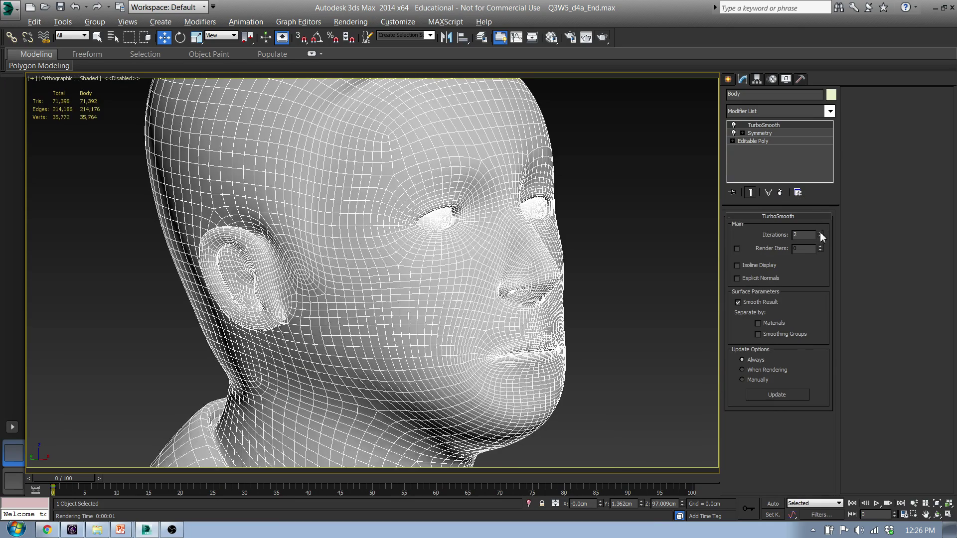
pyautogui.click(820, 232)
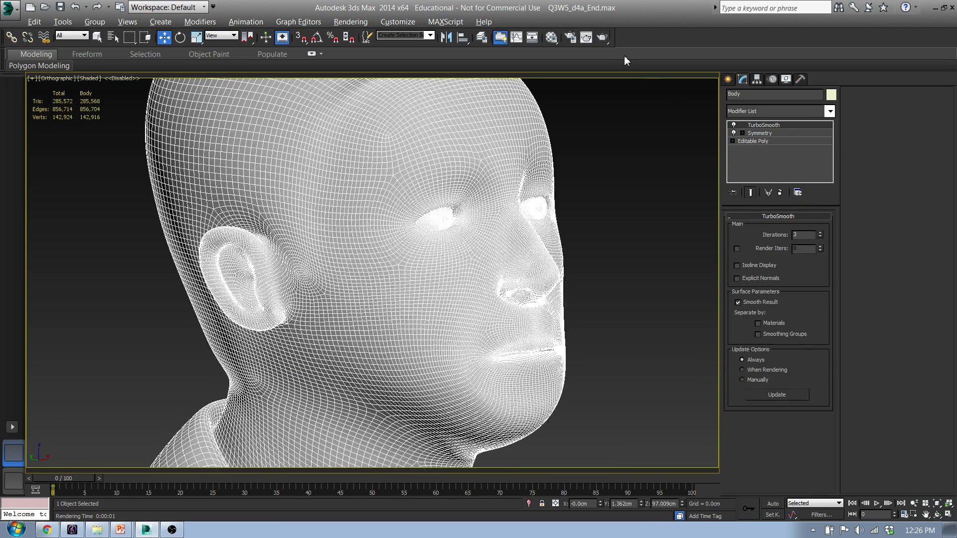
pyautogui.click(601, 37)
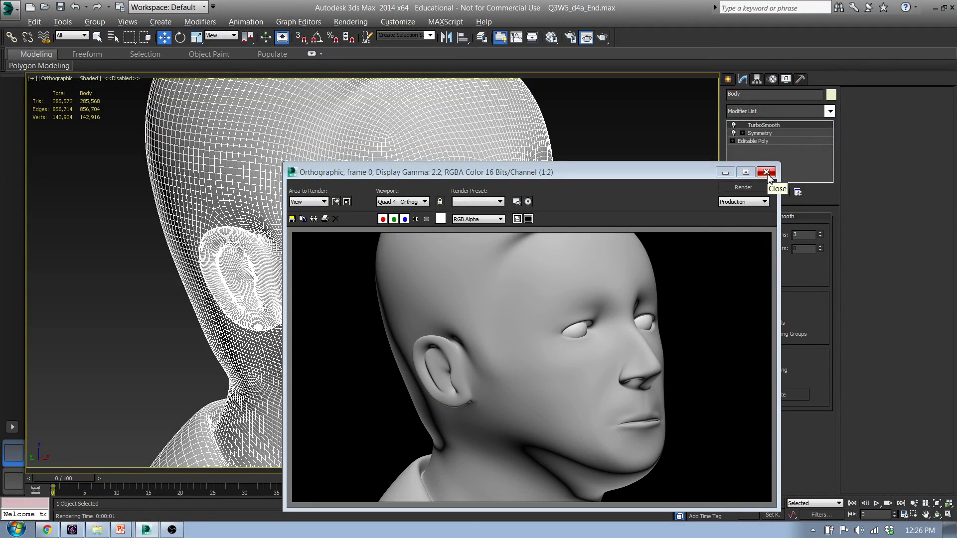
pyautogui.click(766, 173)
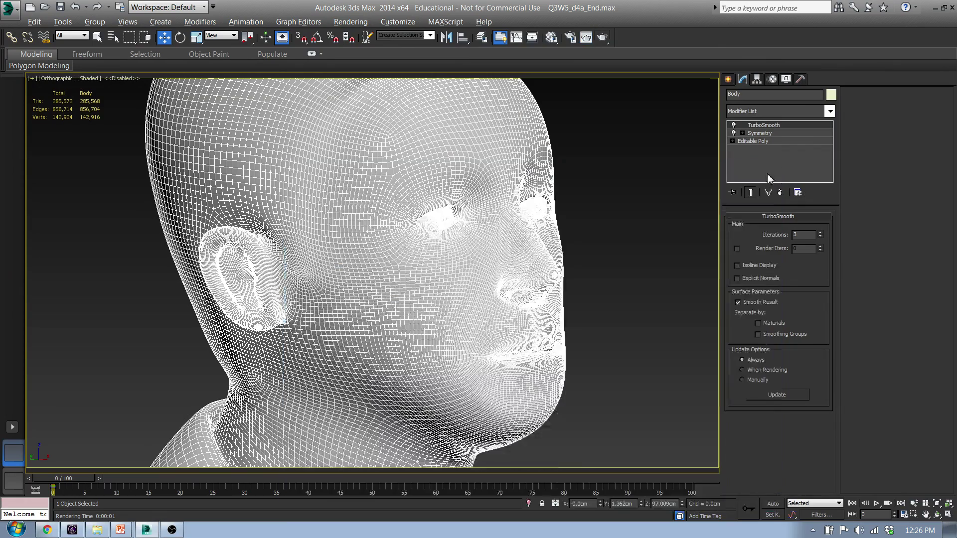
# Lower the TurboSmooth iterations to 0 to compare with the unsmoothed head, and set them back to 1.
pyautogui.click(821, 237)
pyautogui.click(820, 237)
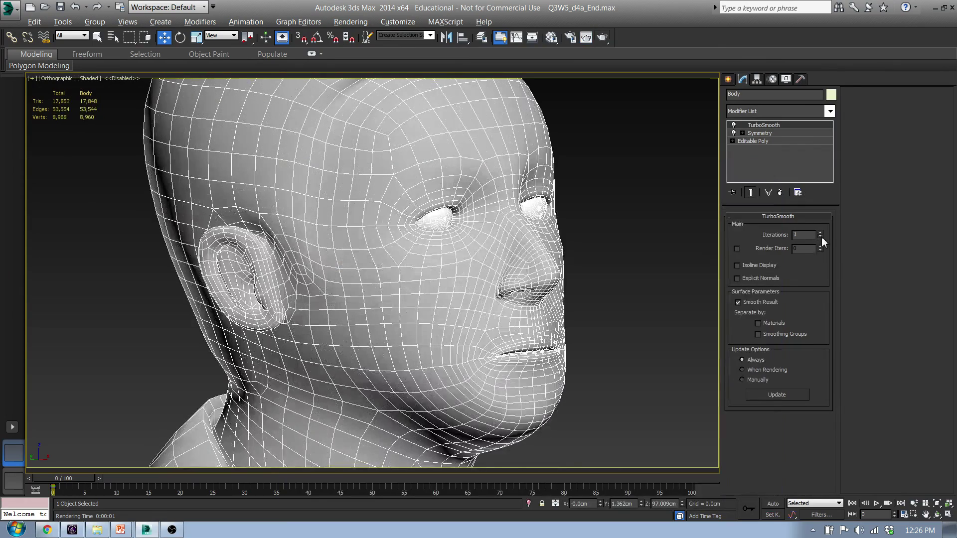
pyautogui.click(820, 237)
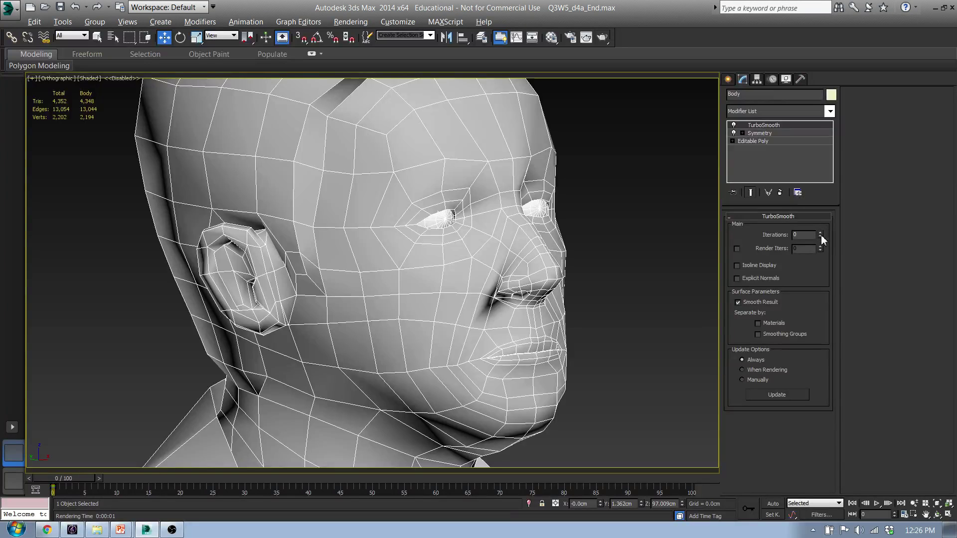
pyautogui.click(821, 232)
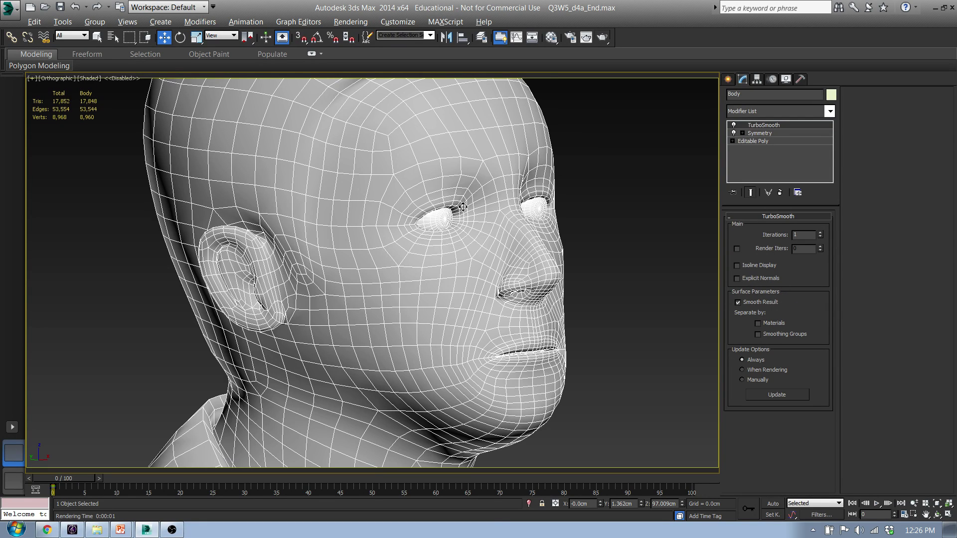
# Set the TurboSmooth iterations to 0 and select the base mesh polygon along the upper eyelid.
pyautogui.scroll(10, 448, 239)
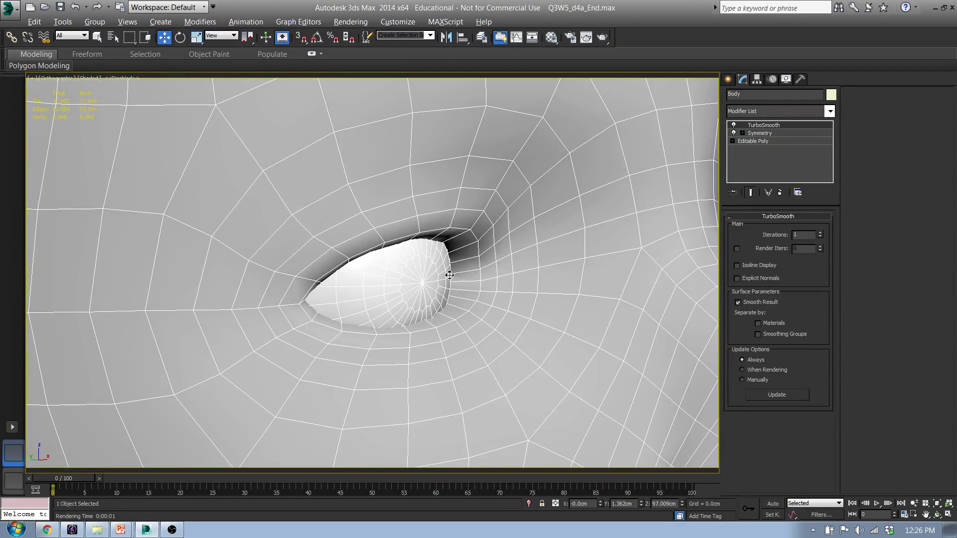
pyautogui.click(820, 239)
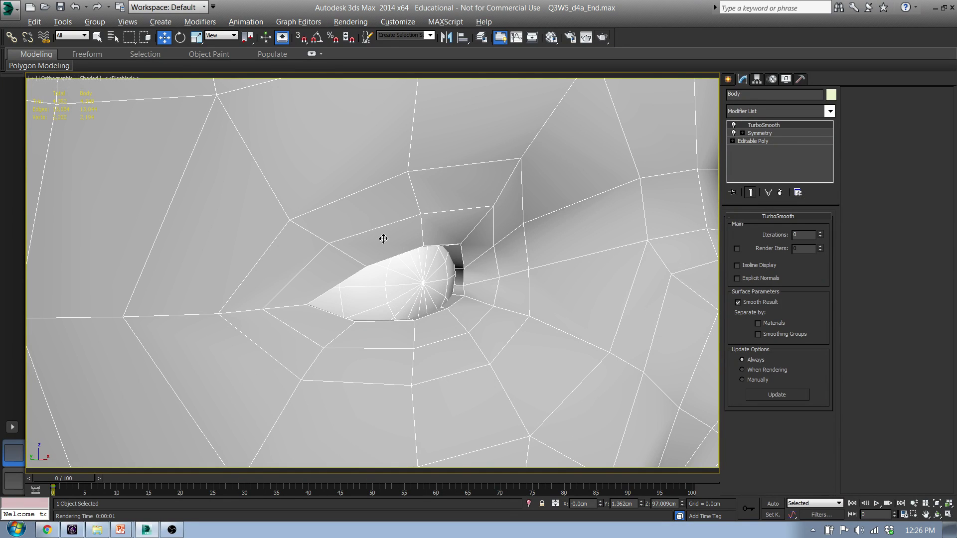
pyautogui.click(769, 142)
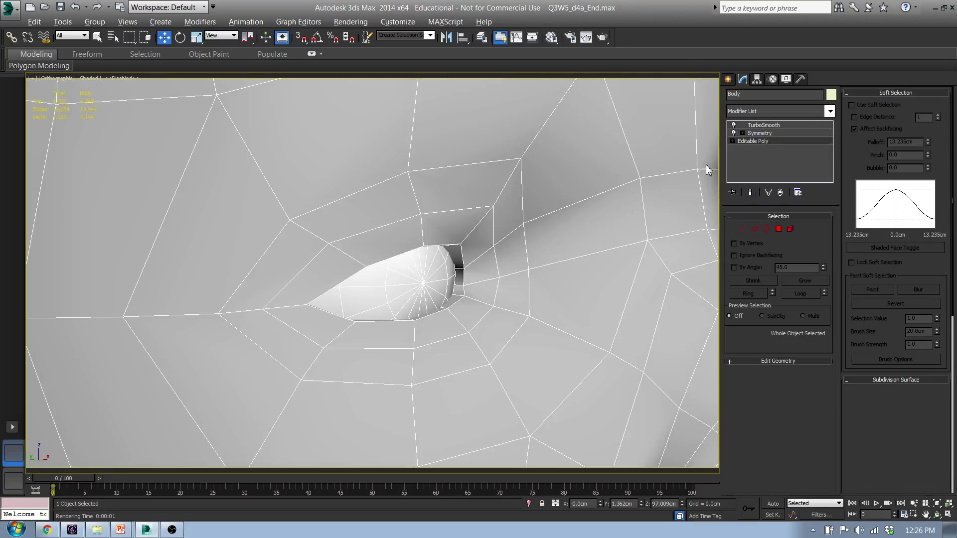
pyautogui.click(401, 241)
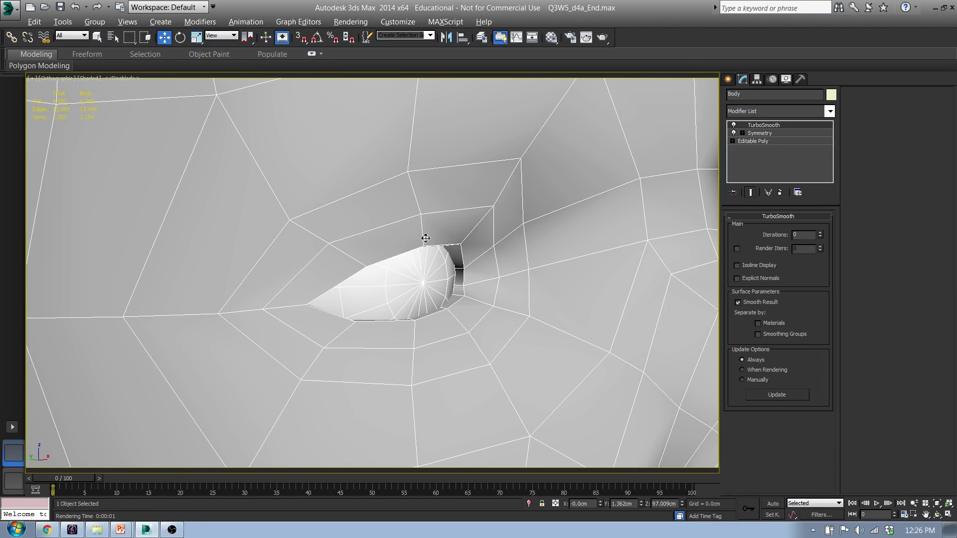
pyautogui.click(764, 142)
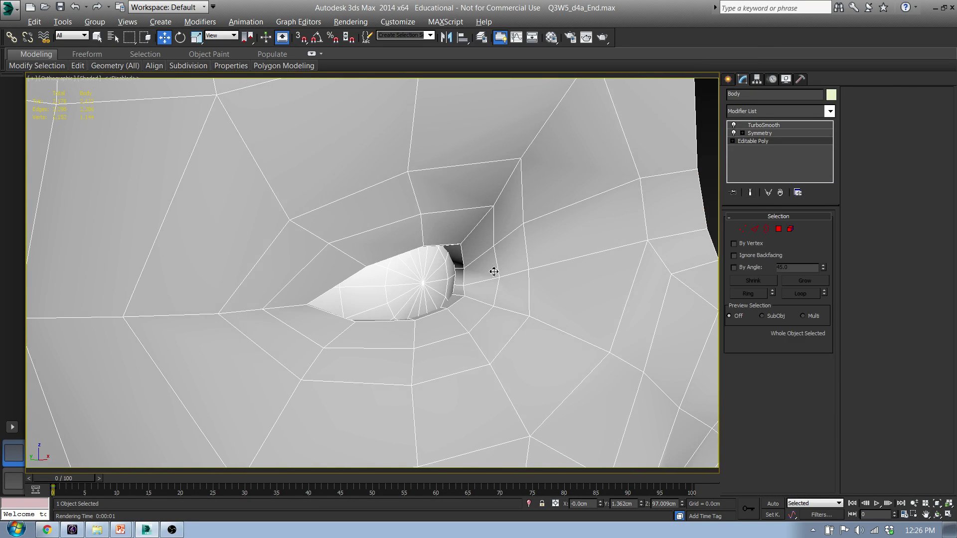
pyautogui.press('4')
pyautogui.click(386, 248)
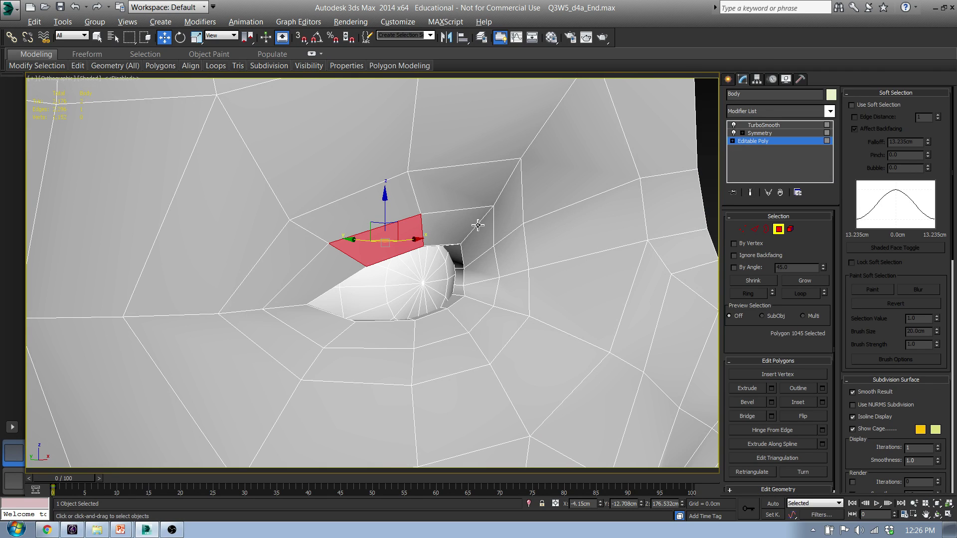
# Return to the TurboSmooth modifier, raise its iterations to 1 and 2, and inspect the eyelid subdivision in wireframe and shaded display.
pyautogui.click(760, 126)
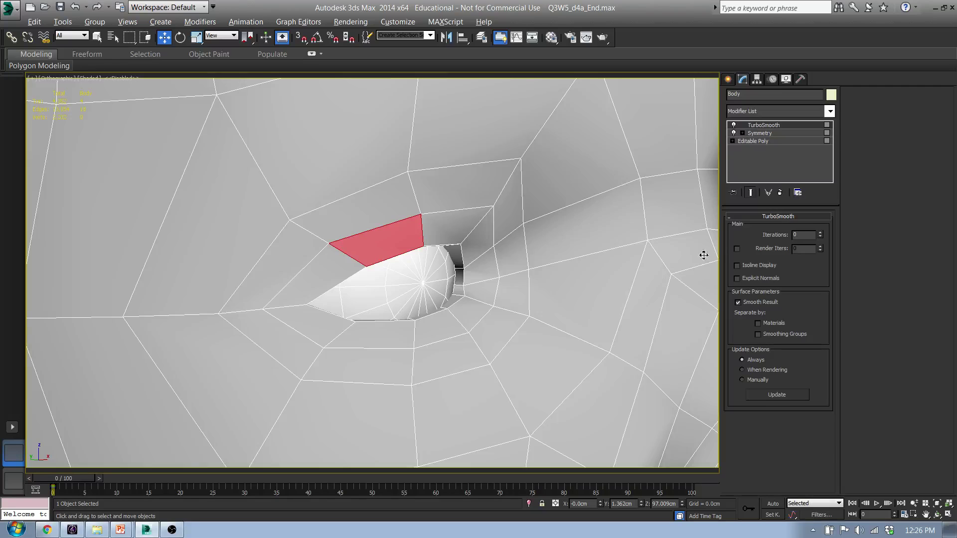
pyautogui.click(821, 232)
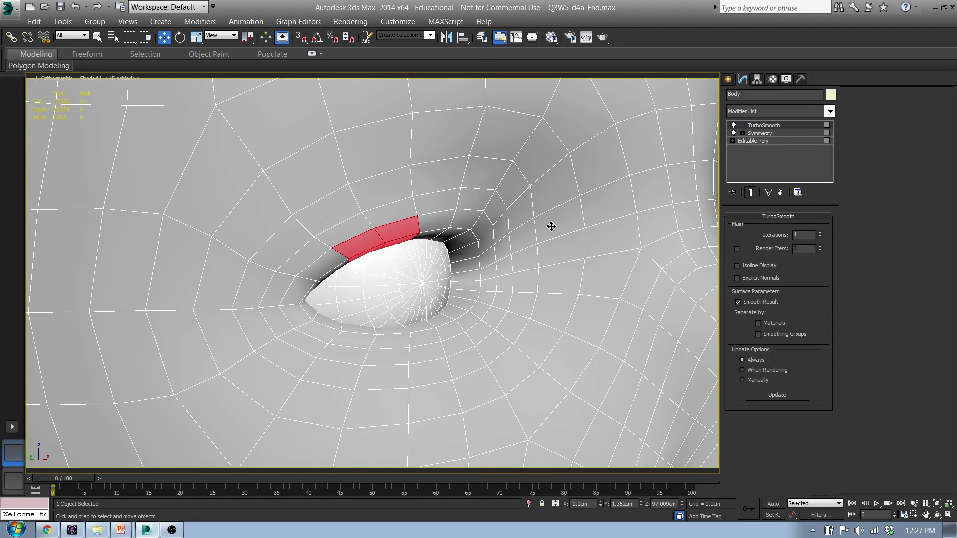
pyautogui.keyDown('alt'); pyautogui.moveTo(454, 266); pyautogui.dragTo(441, 260, button='middle'); pyautogui.keyUp('alt')
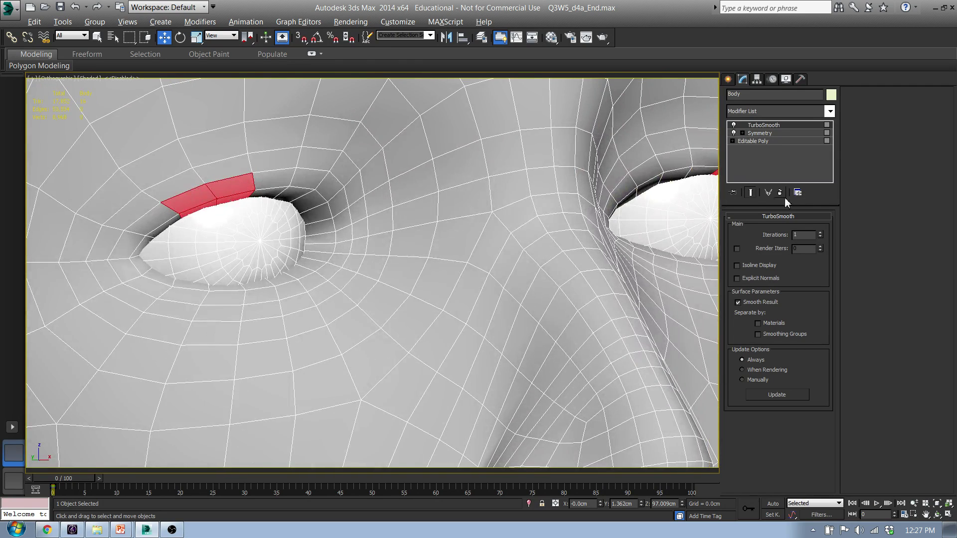
pyautogui.click(821, 232)
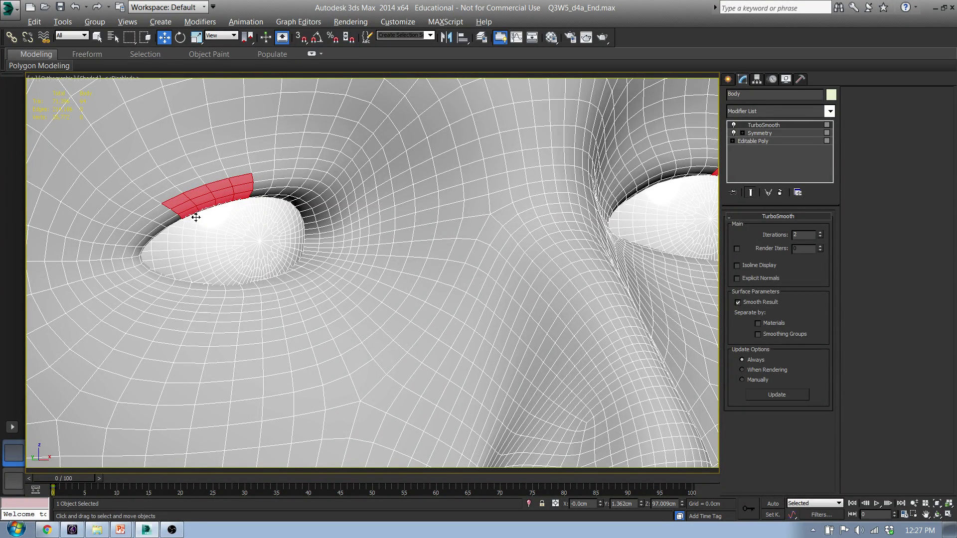
pyautogui.press('F3')
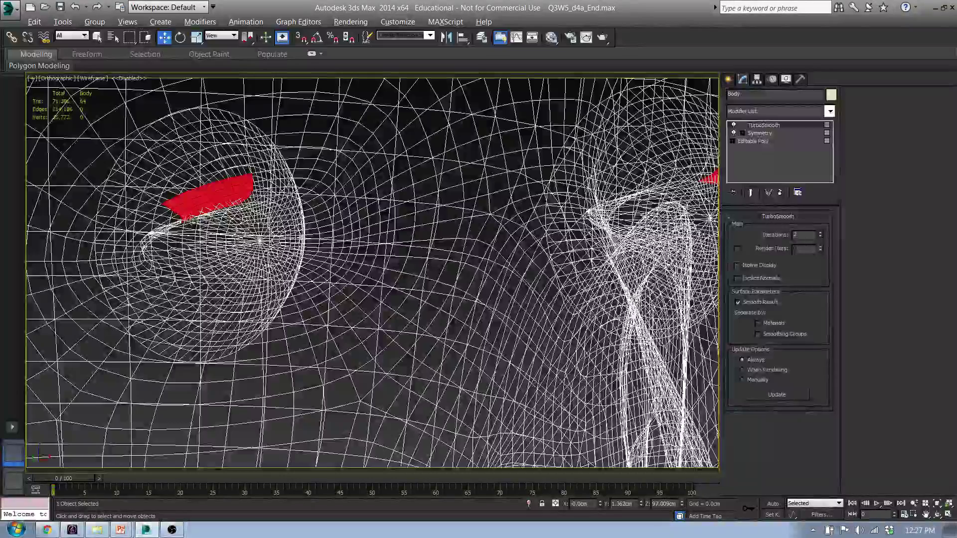
pyautogui.press('F3')
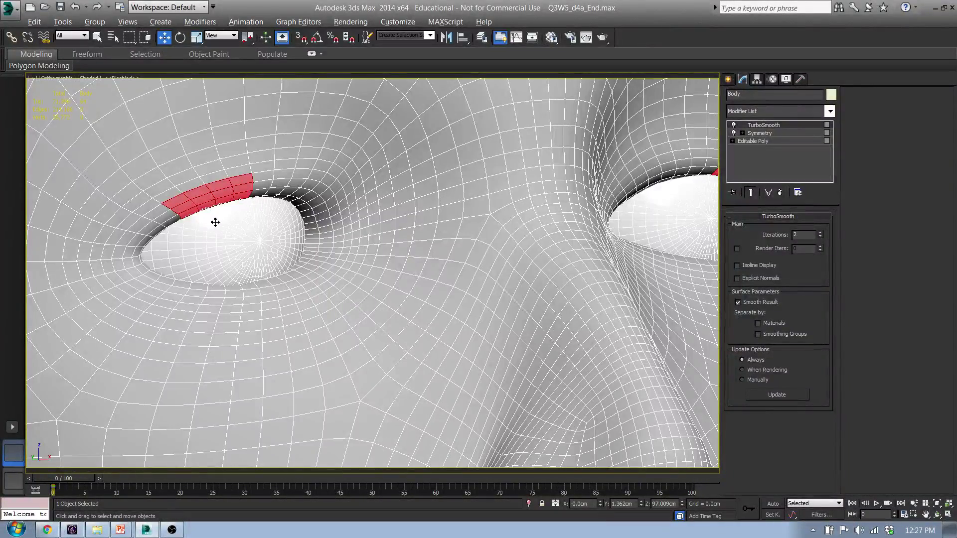
pyautogui.scroll(-5, 222, 226)
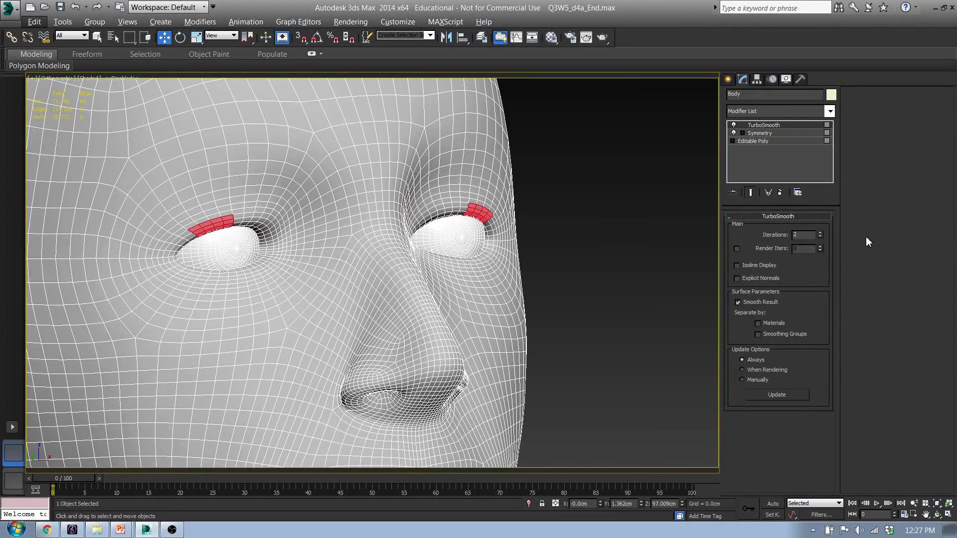
# Lower the TurboSmooth iterations to 0 and inspect the unsmoothed polygons around the nose.
pyautogui.click(821, 237)
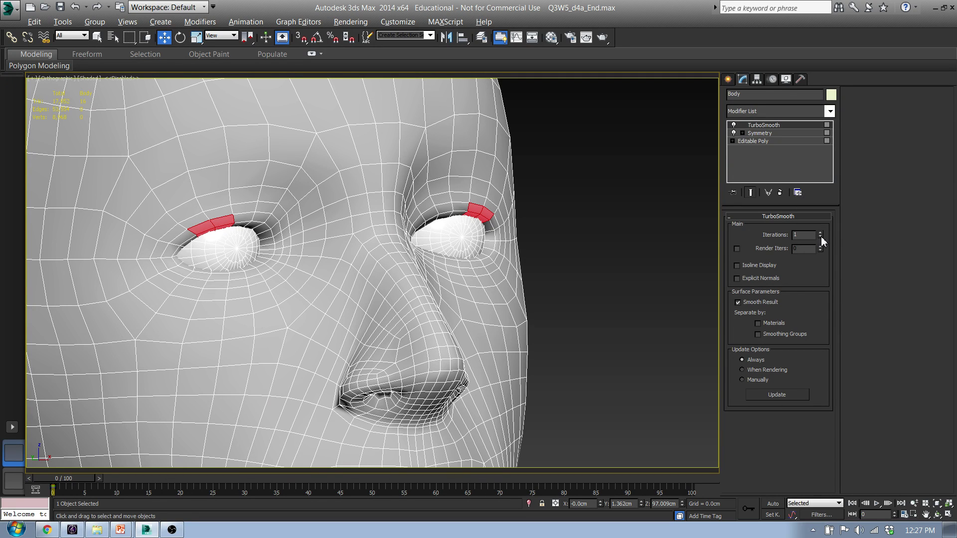
pyautogui.click(821, 238)
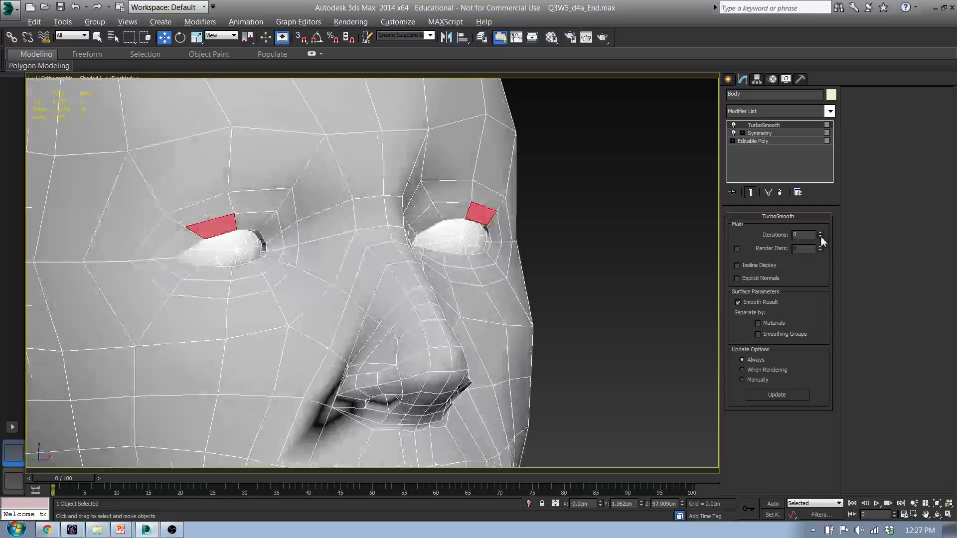
pyautogui.scroll(3, 331, 214)
pyautogui.moveTo(301, 238); pyautogui.dragTo(355, 229, button='middle')
pyautogui.scroll(-2, 355, 229)
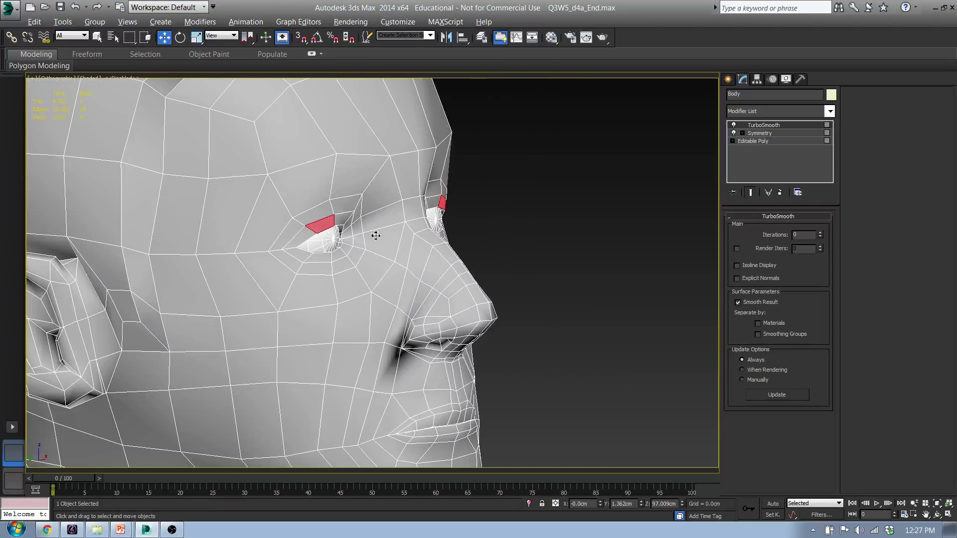
pyautogui.scroll(4, 469, 391)
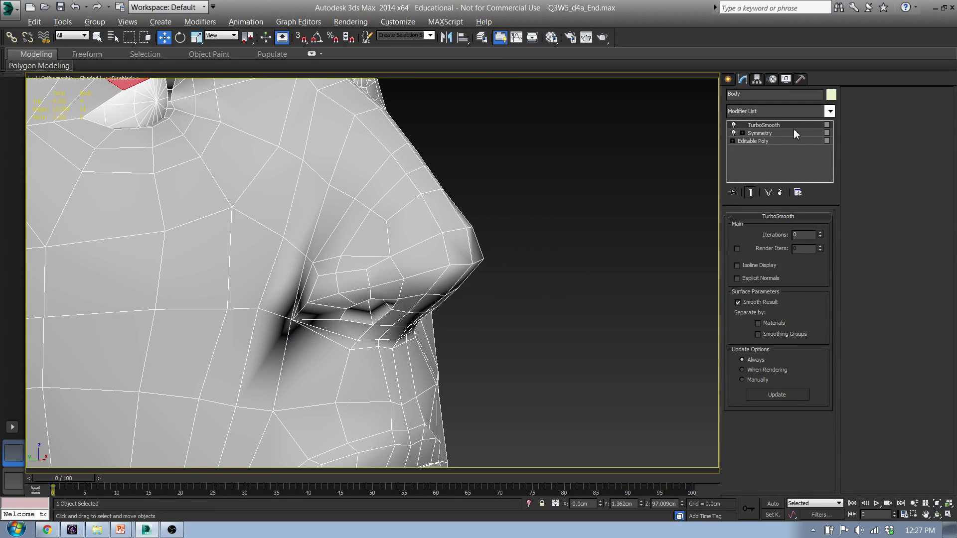
# Preview the nose with 2 TurboSmooth iterations, and set the iterations to 1.
pyautogui.click(820, 232)
pyautogui.click(820, 233)
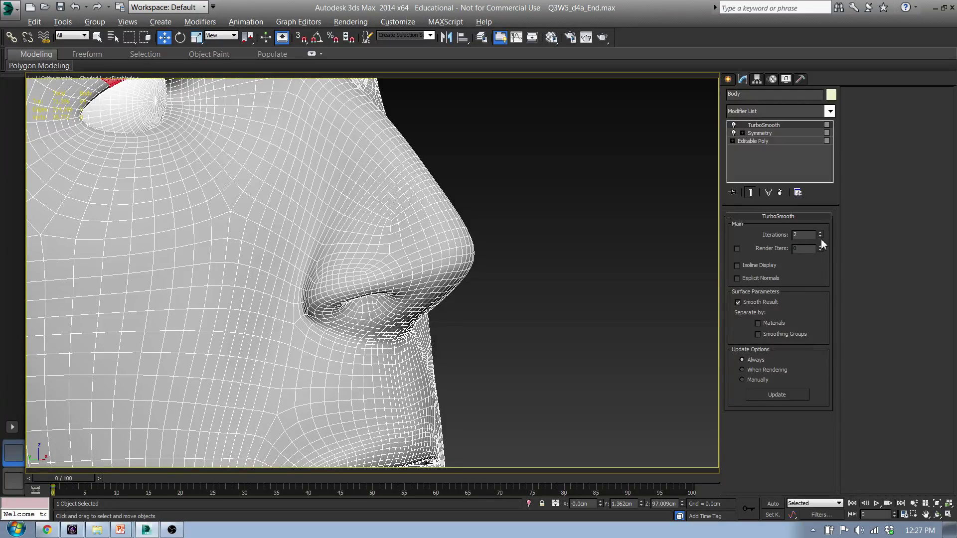
pyautogui.click(820, 237)
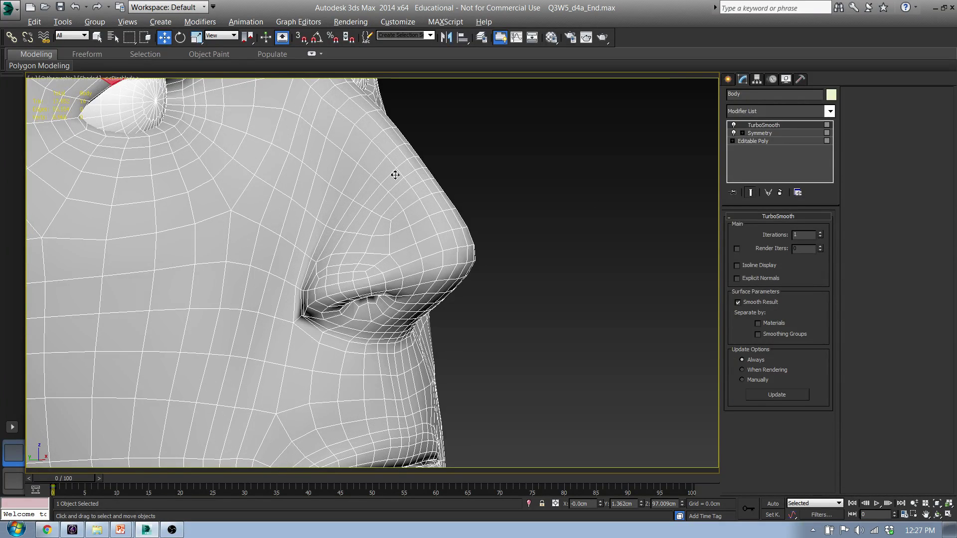
pyautogui.scroll(-3, 256, 179)
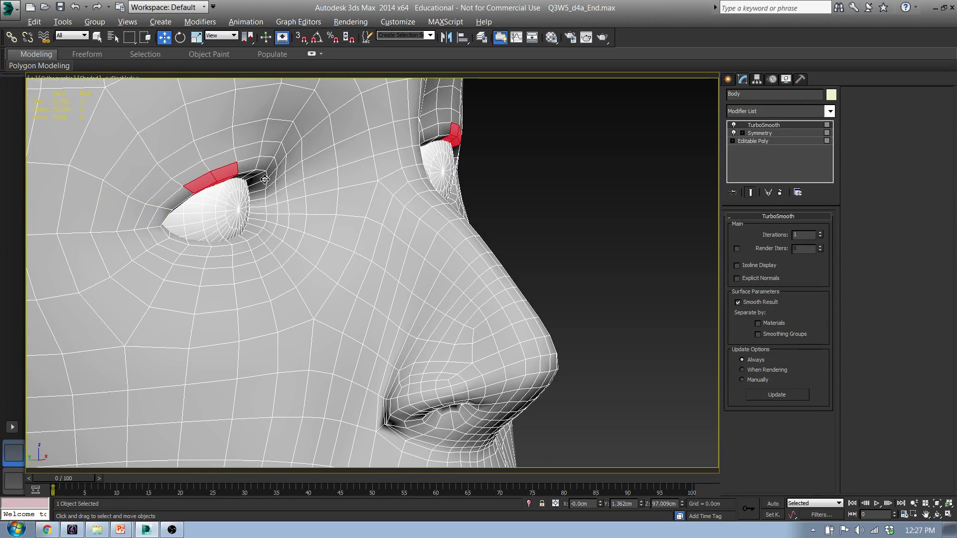
# Examine the smoothed mesh at the shoulder and sleeve cuff, and deselect the body for a view without edges.
pyautogui.moveTo(289, 212); pyautogui.dragTo(277, 200, button='middle')
pyautogui.scroll(-10, 306, 216)
pyautogui.moveTo(307, 341); pyautogui.dragTo(376, 223, button='middle')
pyautogui.scroll(8, 226, 316)
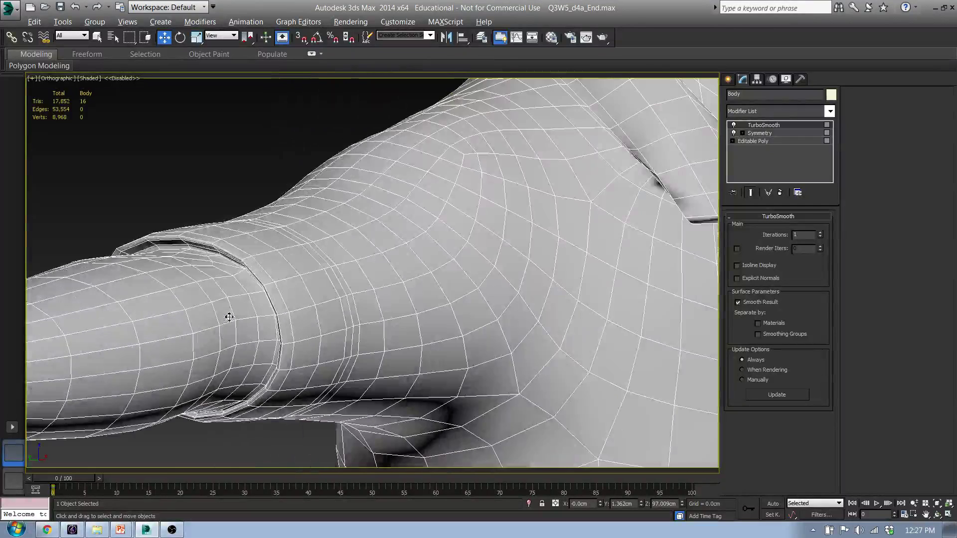
pyautogui.scroll(2, 240, 279)
pyautogui.scroll(-2, 240, 280)
pyautogui.click(285, 147)
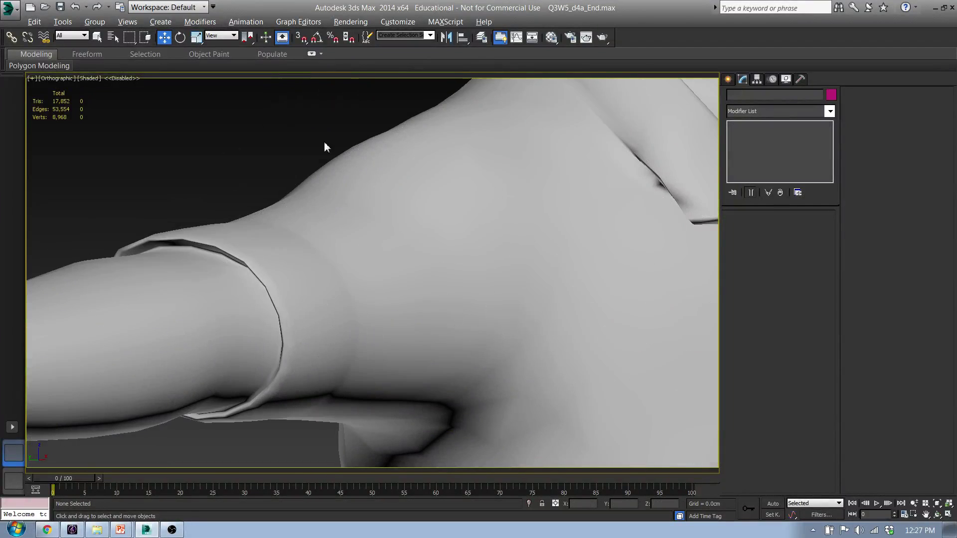
# Examine the smoothed surface of the unselected body from the sleeve down to the waistband and legs.
pyautogui.moveTo(207, 306); pyautogui.dragTo(220, 278, button='middle')
pyautogui.scroll(-5, 219, 278)
pyautogui.moveTo(349, 375); pyautogui.dragTo(346, 368, button='middle')
pyautogui.scroll(-4, 300, 231)
pyautogui.scroll(5, 299, 299)
pyautogui.scroll(-1, 325, 274)
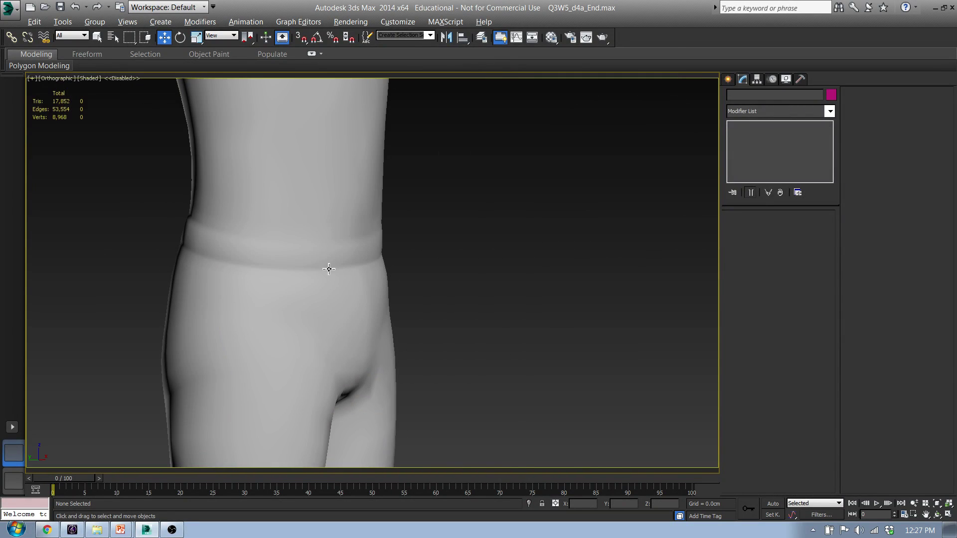
pyautogui.scroll(-2, 336, 251)
pyautogui.moveTo(335, 331); pyautogui.dragTo(342, 145, button='middle')
pyautogui.scroll(-2, 342, 145)
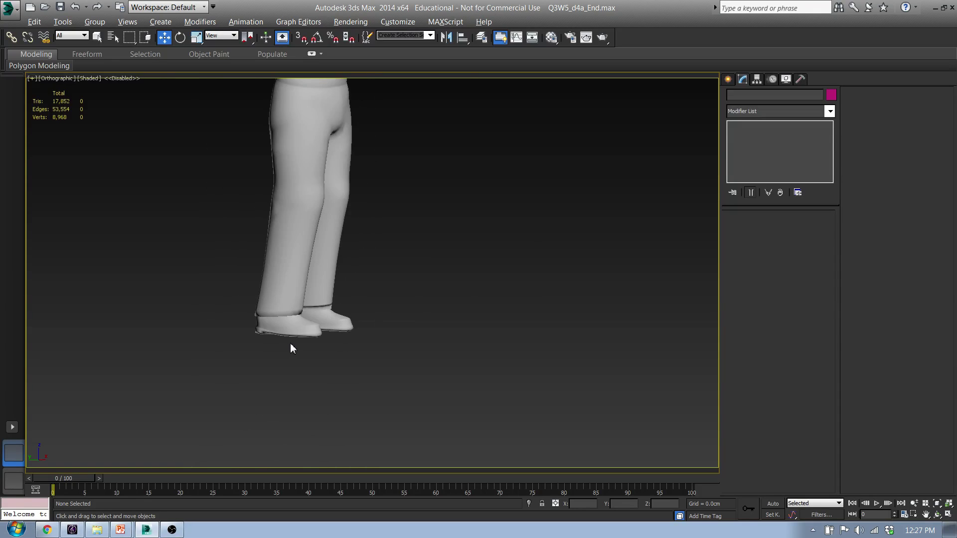
# Inspect the feet, reselect the body and review the smoothed mesh of the torso, arms and head.
pyautogui.scroll(7, 293, 349)
pyautogui.moveTo(247, 315)
pyautogui.keyDown('alt'); pyautogui.mouseDown(button='middle')
pyautogui.moveTo(207, 312)
pyautogui.moveTo(258, 294)
pyautogui.moveTo(240, 241)
pyautogui.moveTo(214, 300)
pyautogui.moveTo(299, 233)
pyautogui.moveTo(286, 216)
pyautogui.mouseUp(button='middle'); pyautogui.keyUp('alt')
pyautogui.click(213, 300)
pyautogui.scroll(-3, 299, 233)
pyautogui.scroll(1, 321, 217)
pyautogui.moveTo(323, 193)
pyautogui.mouseDown(button='middle')
pyautogui.moveTo(325, 305)
pyautogui.moveTo(349, 374)
pyautogui.mouseUp(button='middle')
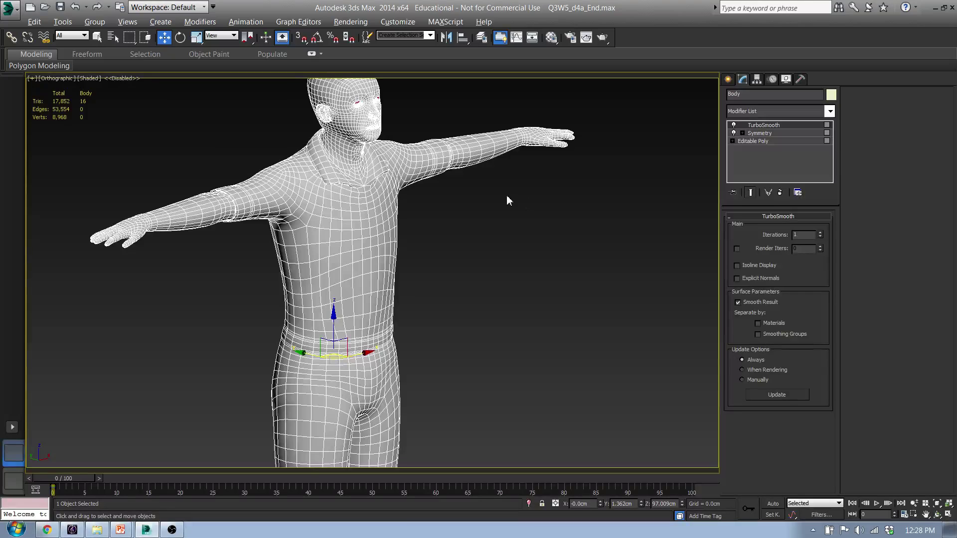
# Switch to the body's base Editable Poly at edge level and select the edge loop around the eye opening.
pyautogui.moveTo(347, 223); pyautogui.dragTo(378, 373, button='middle')
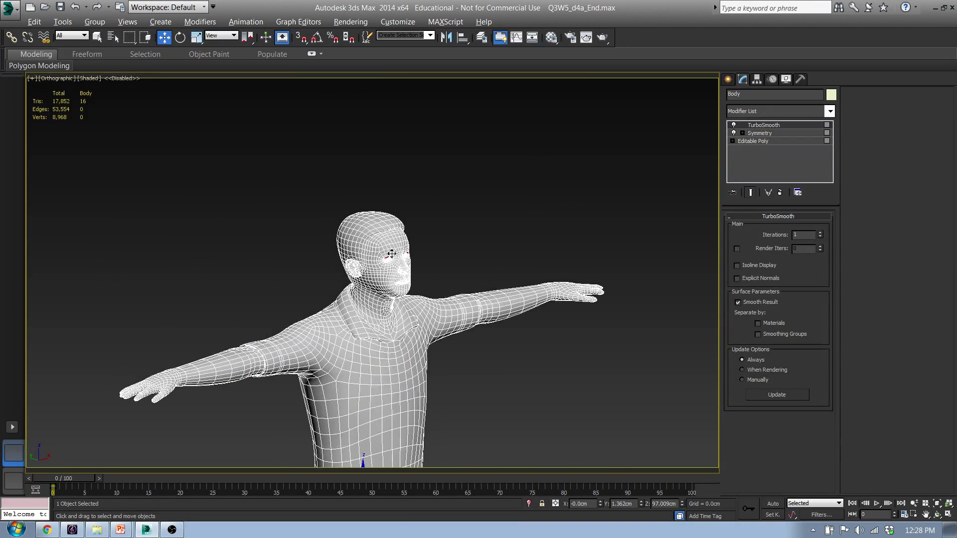
pyautogui.scroll(8, 391, 253)
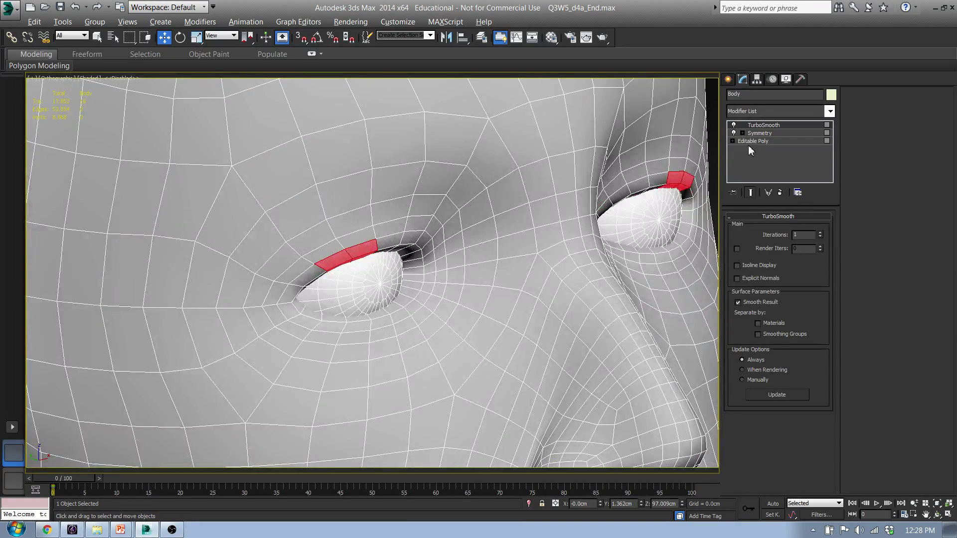
pyautogui.click(758, 142)
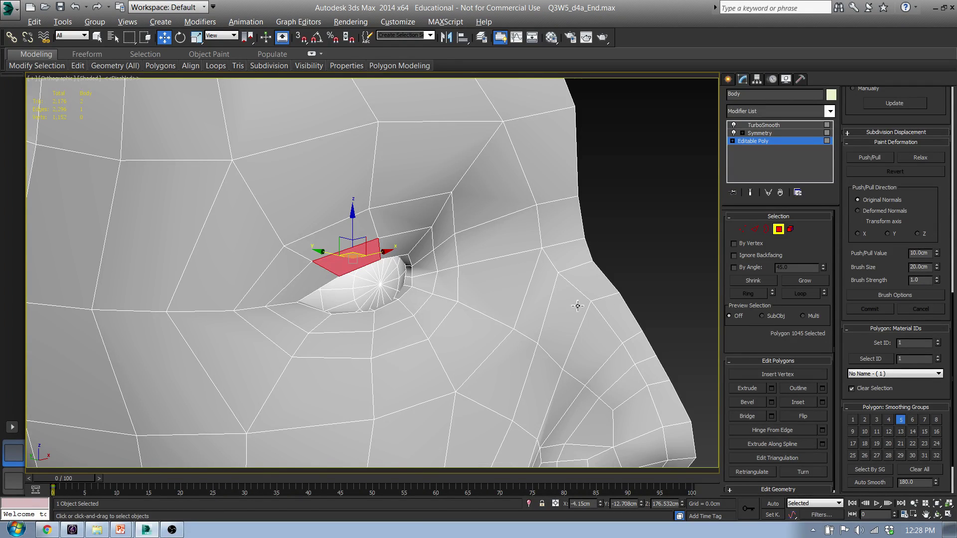
pyautogui.click(755, 229)
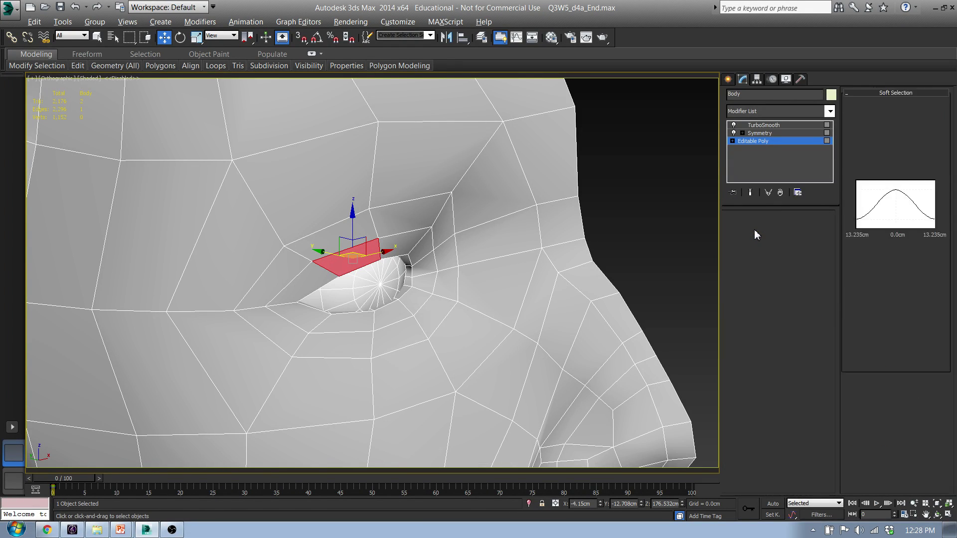
pyautogui.doubleClick(347, 277)
pyautogui.keyDown('alt'); pyautogui.moveTo(418, 344); pyautogui.dragTo(426, 324, button='middle'); pyautogui.keyUp('alt')
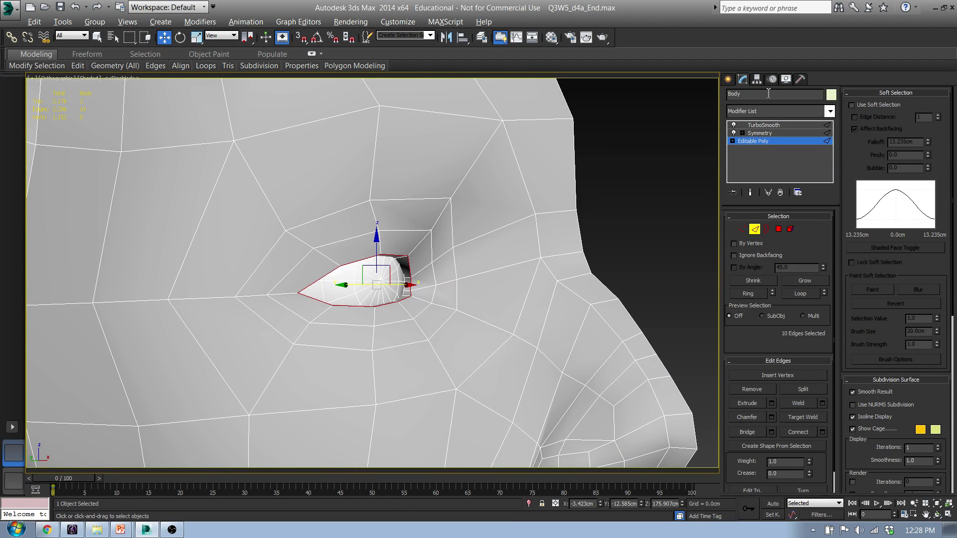
# Compare the TurboSmooth result with the base mesh at the eye, and show the end result while editing the Editable Poly.
pyautogui.click(766, 125)
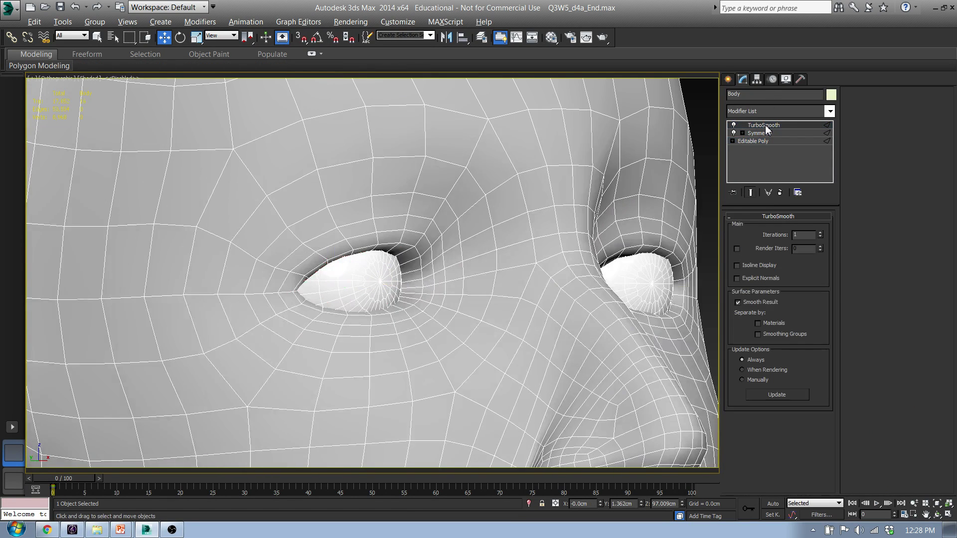
pyautogui.click(765, 141)
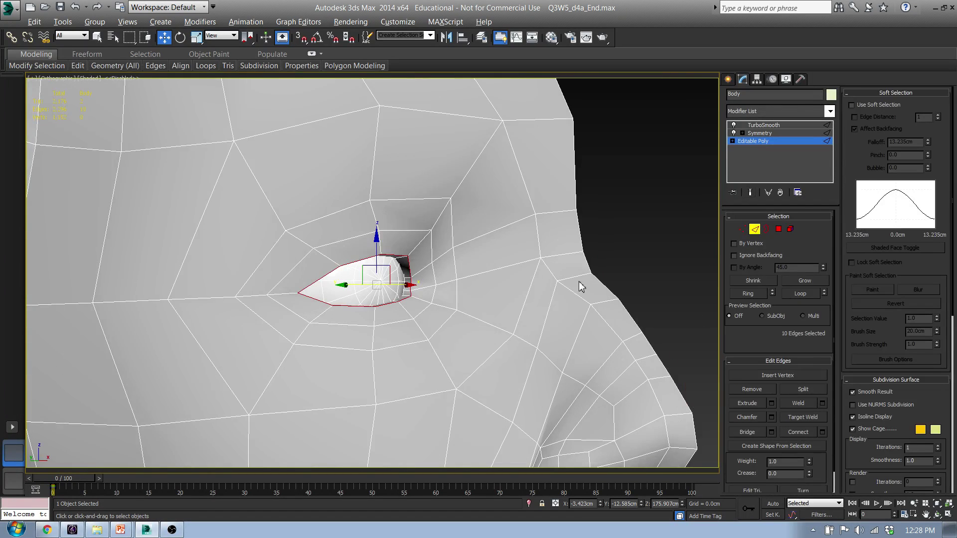
pyautogui.click(750, 193)
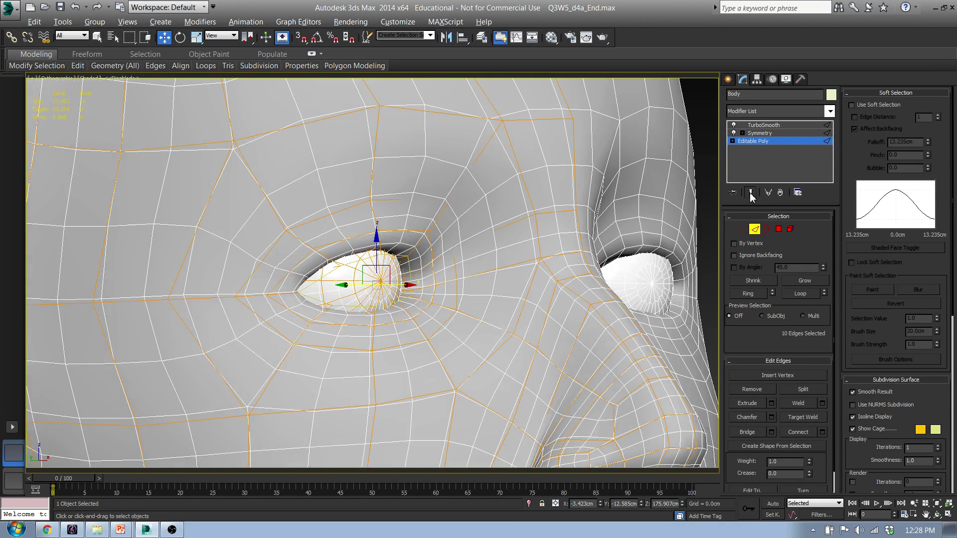
# Chamfer the selected edge loop around the eye opening to tighten the smoothed eyelid rim.
pyautogui.keyDown('alt'); pyautogui.moveTo(363, 257); pyautogui.dragTo(309, 100, button='middle'); pyautogui.keyUp('alt')
pyautogui.scroll(10, 378, 255)
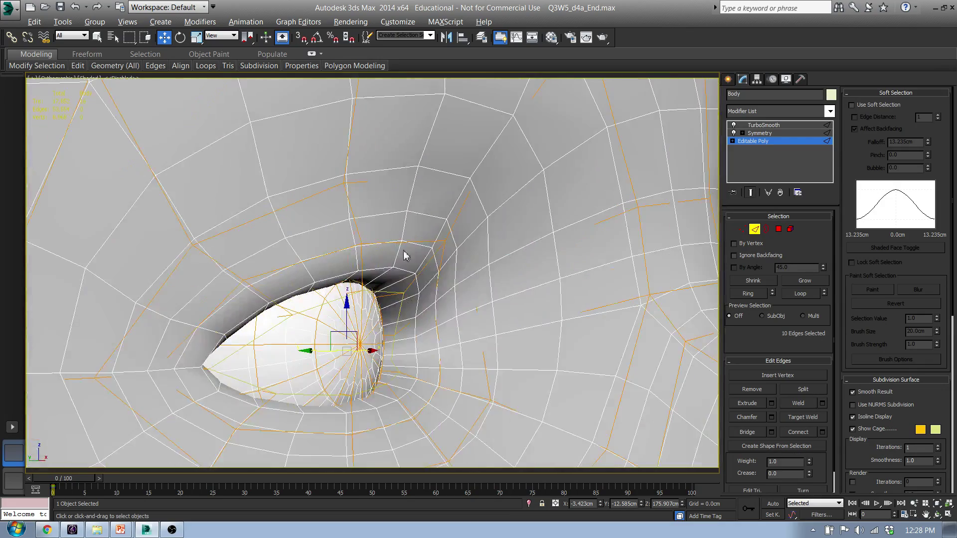
pyautogui.moveTo(355, 280); pyautogui.dragTo(453, 229, button='middle')
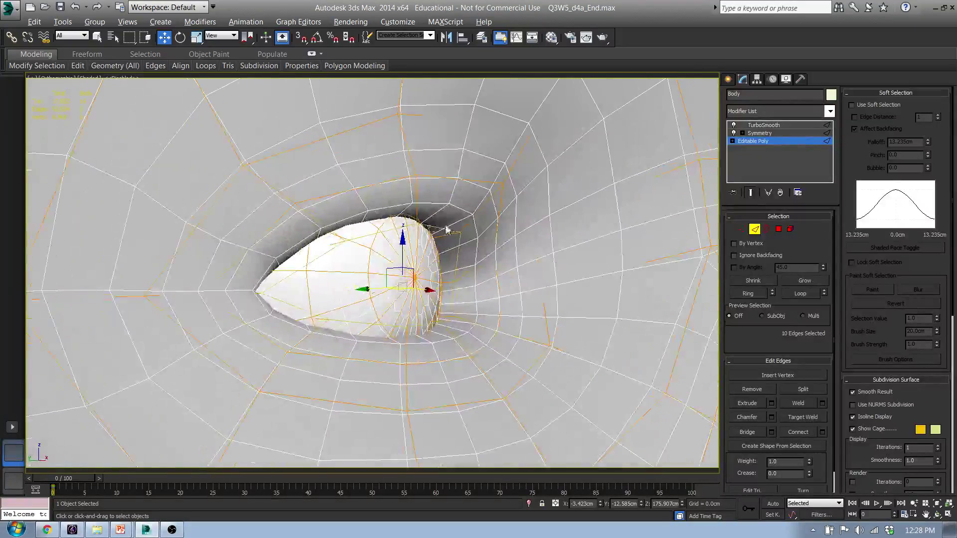
pyautogui.keyDown('alt'); pyautogui.moveTo(488, 258); pyautogui.dragTo(529, 235, button='middle'); pyautogui.keyUp('alt')
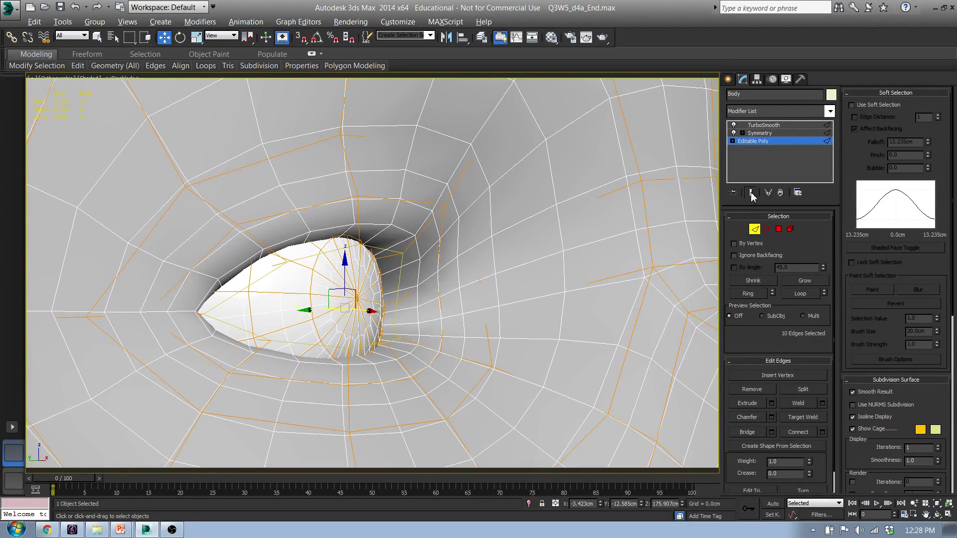
pyautogui.scroll(5, 439, 222)
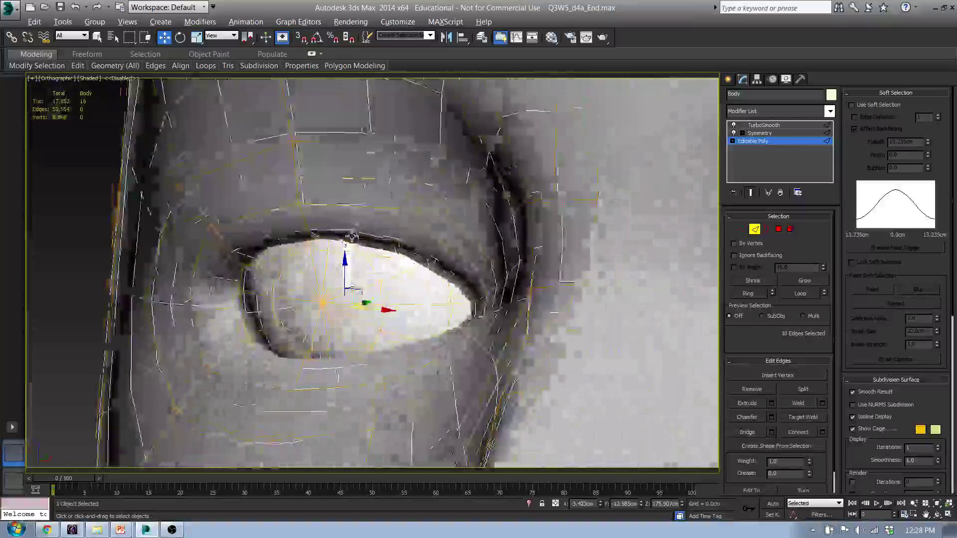
pyautogui.keyDown('alt'); pyautogui.moveTo(352, 237); pyautogui.dragTo(404, 240, button='middle'); pyautogui.keyUp('alt')
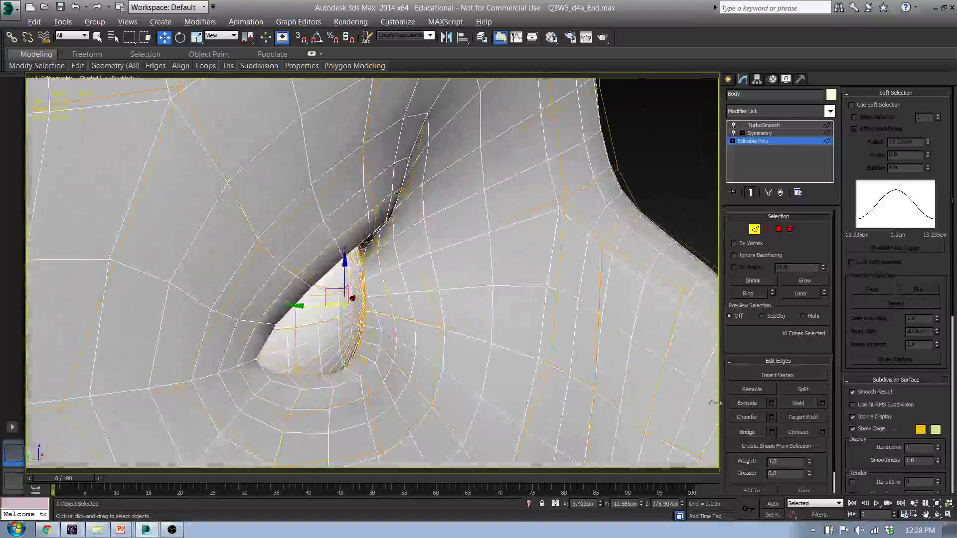
pyautogui.click(750, 419)
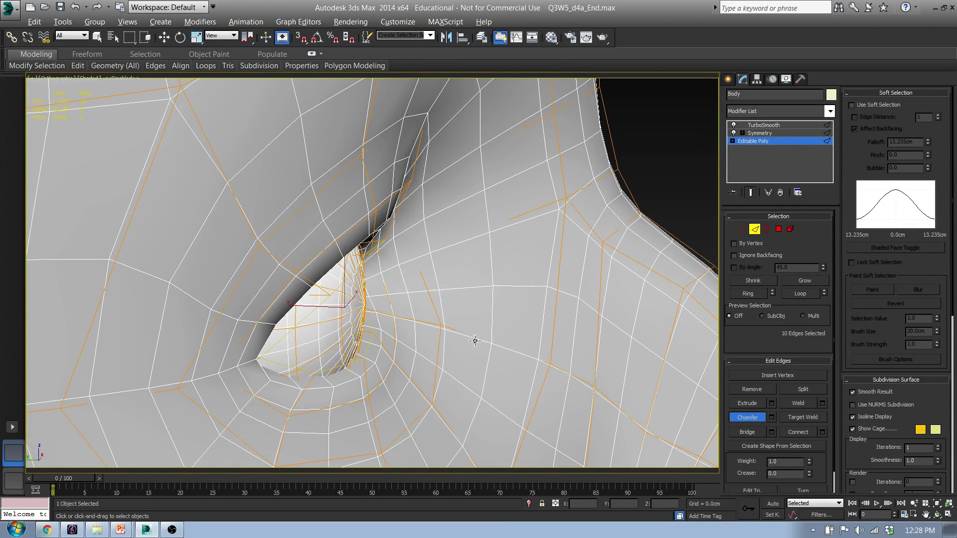
pyautogui.keyDown('alt'); pyautogui.moveTo(480, 342); pyautogui.dragTo(438, 338, button='middle'); pyautogui.keyUp('alt')
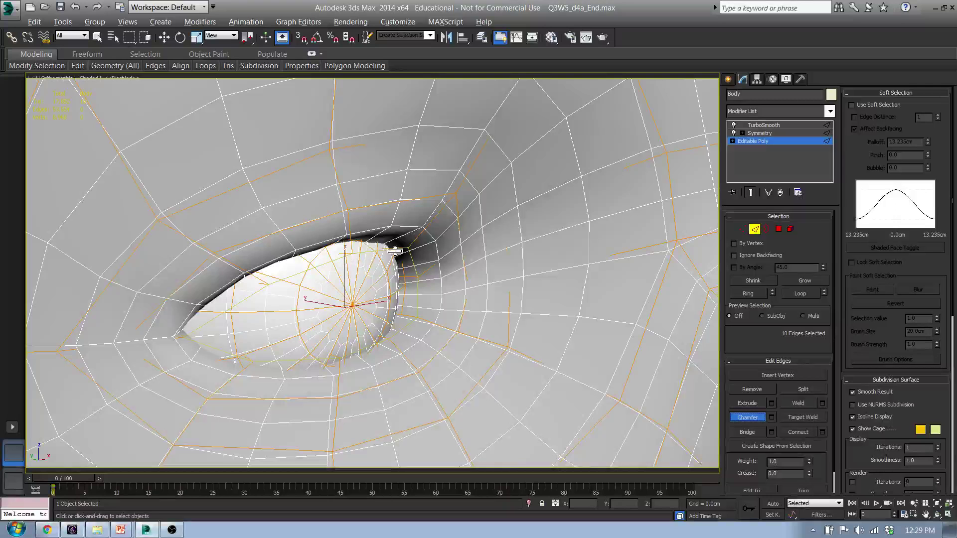
pyautogui.moveTo(394, 250); pyautogui.dragTo(394, 236)
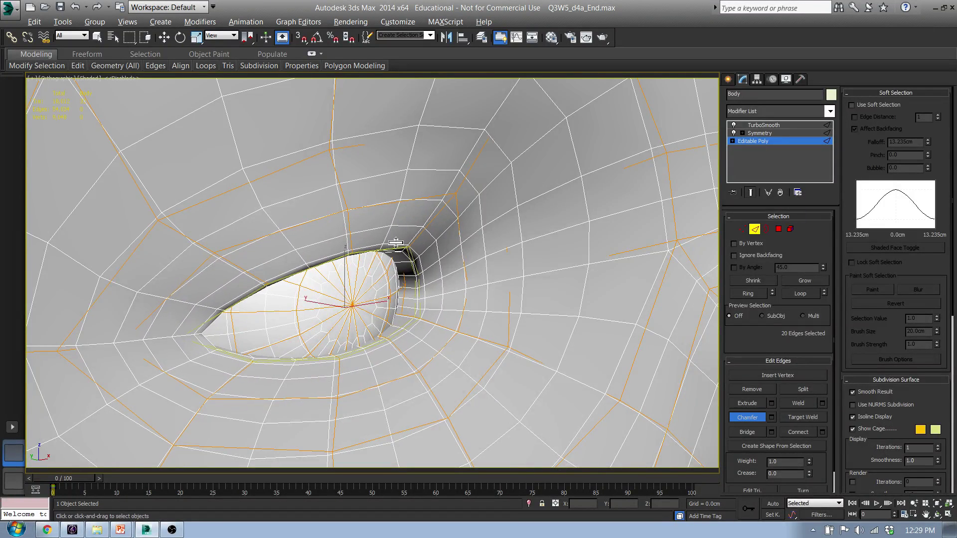
# Examine the effect of the chamfer on the smoothed eyelids of both eyes.
pyautogui.keyDown('alt'); pyautogui.moveTo(446, 271); pyautogui.dragTo(299, 265, button='middle'); pyautogui.keyUp('alt')
pyautogui.scroll(-3, 297, 264)
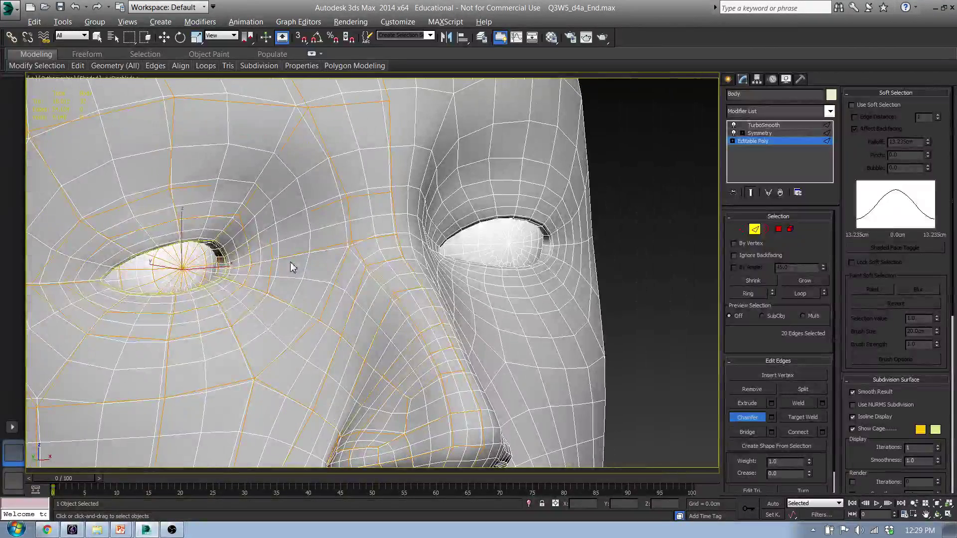
pyautogui.hotkey('ctrl', 'z')
pyautogui.moveTo(417, 292); pyautogui.dragTo(241, 267, button='middle')
pyautogui.scroll(3, 241, 267)
pyautogui.scroll(3, 264, 288)
pyautogui.scroll(-5, 316, 305)
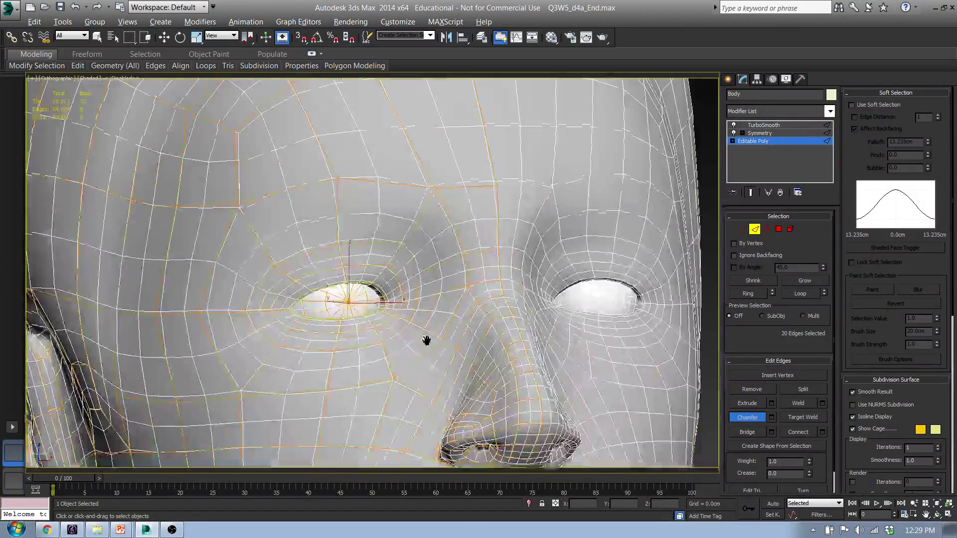
# Select the ring of edges around the nostril opening and chamfer it.
pyautogui.scroll(-2, 438, 346)
pyautogui.keyDown('alt'); pyautogui.moveTo(438, 346); pyautogui.dragTo(398, 319, button='middle'); pyautogui.keyUp('alt')
pyautogui.scroll(-3, 435, 354)
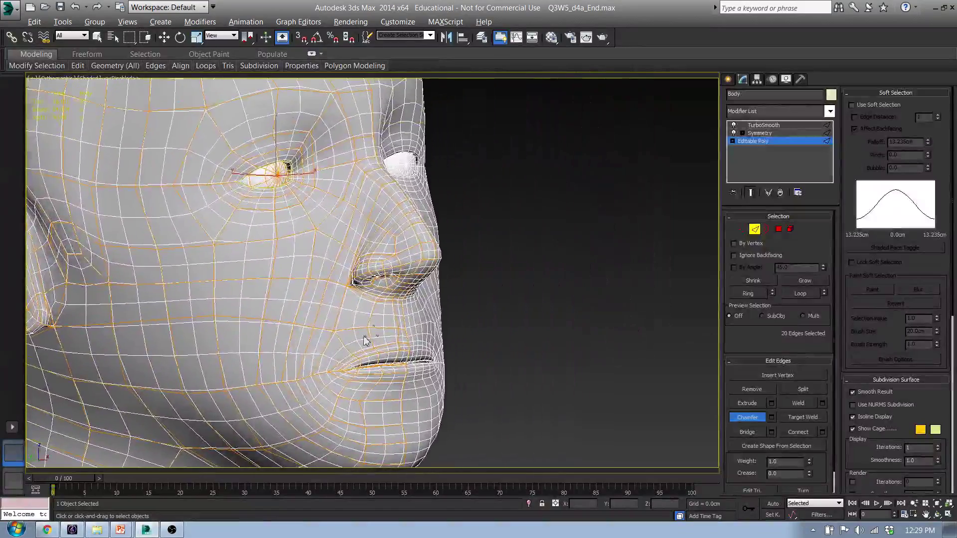
pyautogui.scroll(5, 417, 320)
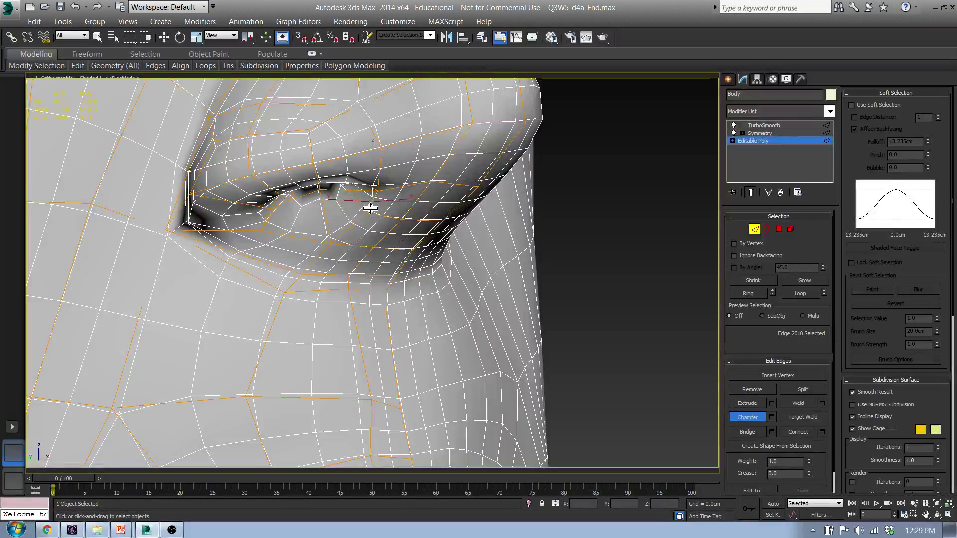
pyautogui.click(364, 223)
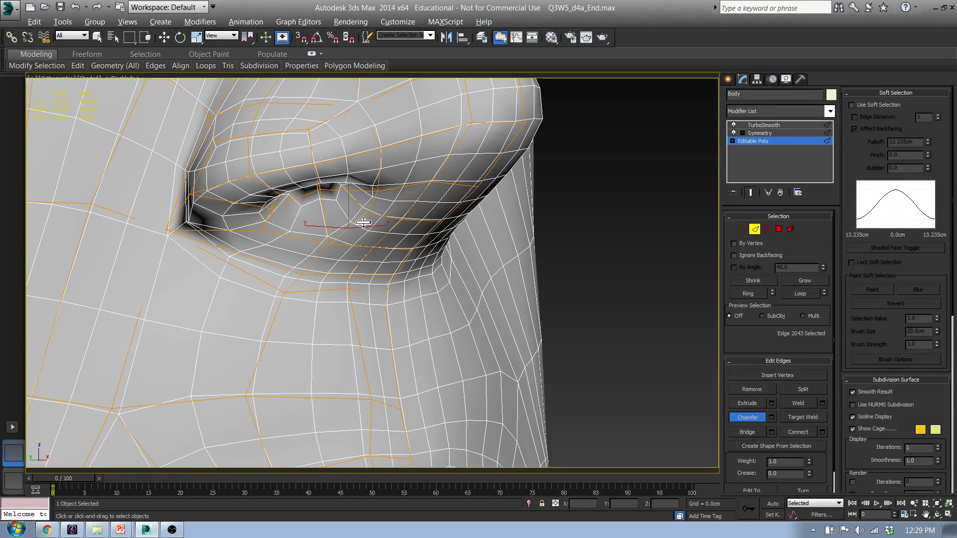
pyautogui.keyDown('ctrl'); pyautogui.click(370, 194); pyautogui.keyUp('ctrl')
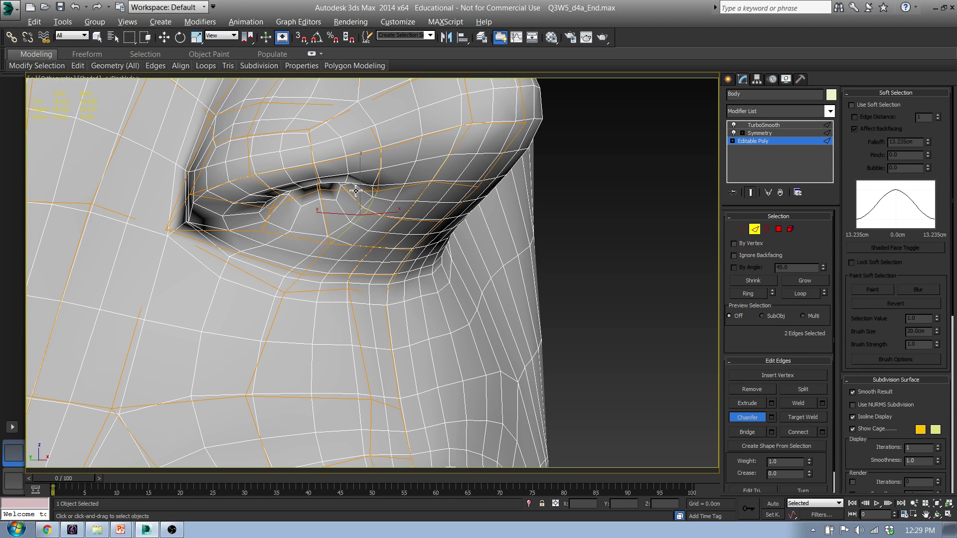
pyautogui.keyDown('ctrl'); pyautogui.click(304, 197); pyautogui.keyUp('ctrl')
pyautogui.keyDown('ctrl'); pyautogui.click(279, 207); pyautogui.keyUp('ctrl')
pyautogui.keyDown('ctrl'); pyautogui.click(266, 225); pyautogui.keyUp('ctrl')
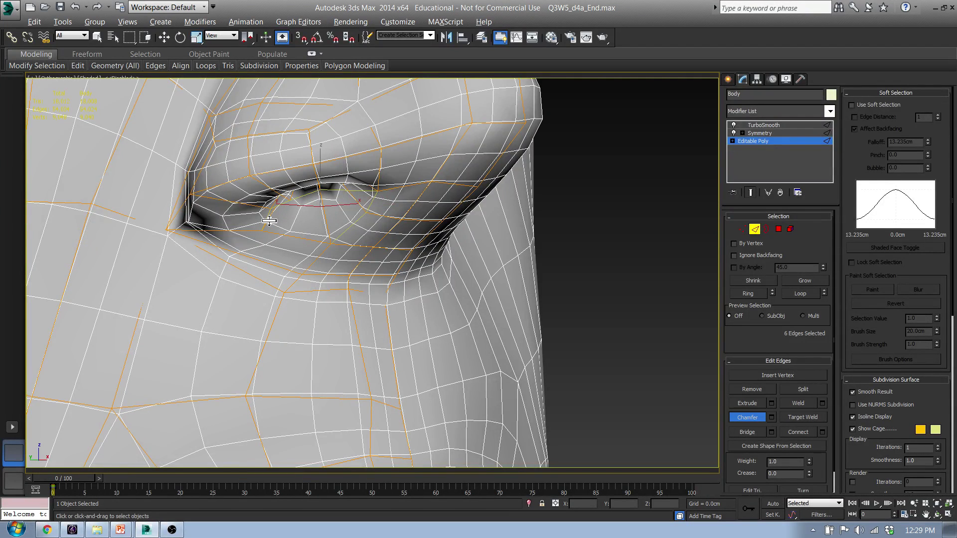
pyautogui.keyDown('ctrl'); pyautogui.click(291, 237); pyautogui.keyUp('ctrl')
pyautogui.moveTo(349, 193); pyautogui.dragTo(355, 158)
# Select the edges that outline the upper and lower lips on one side of the mouth and chamfer them.
pyautogui.moveTo(365, 236); pyautogui.dragTo(319, 237, button='middle')
pyautogui.scroll(-5, 338, 218)
pyautogui.moveTo(345, 344); pyautogui.dragTo(379, 294, button='middle')
pyautogui.scroll(-5, 323, 311)
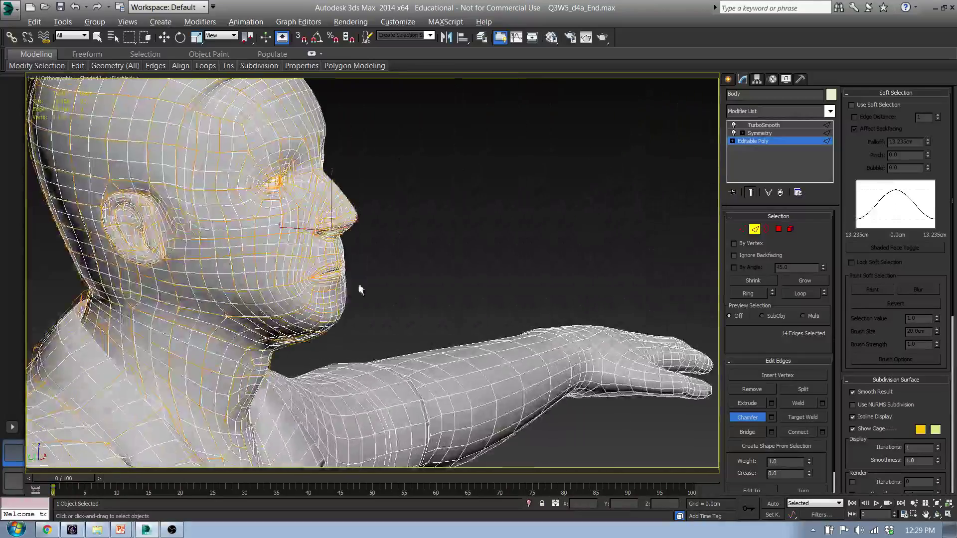
pyautogui.scroll(6, 316, 276)
pyautogui.keyDown('alt'); pyautogui.moveTo(398, 241); pyautogui.dragTo(374, 226, button='middle'); pyautogui.keyUp('alt')
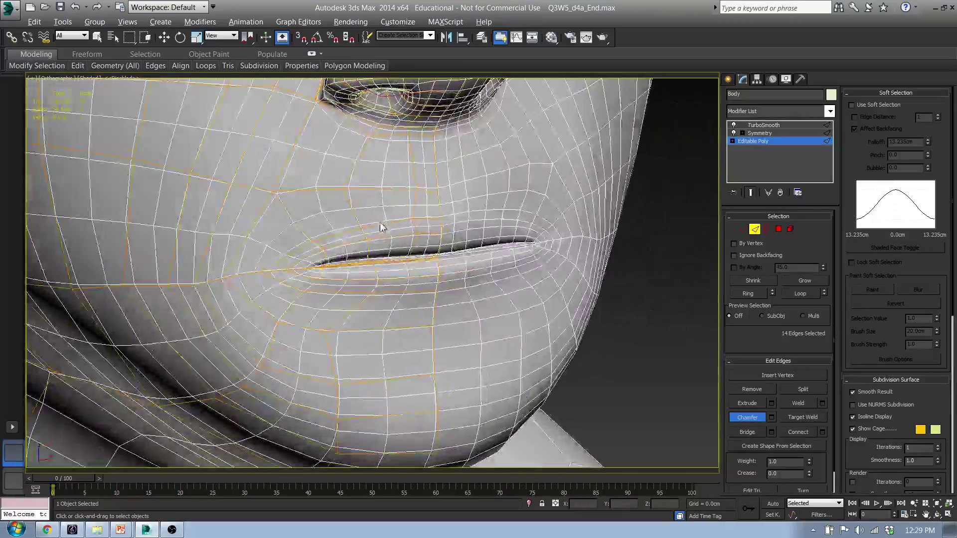
pyautogui.click(425, 219)
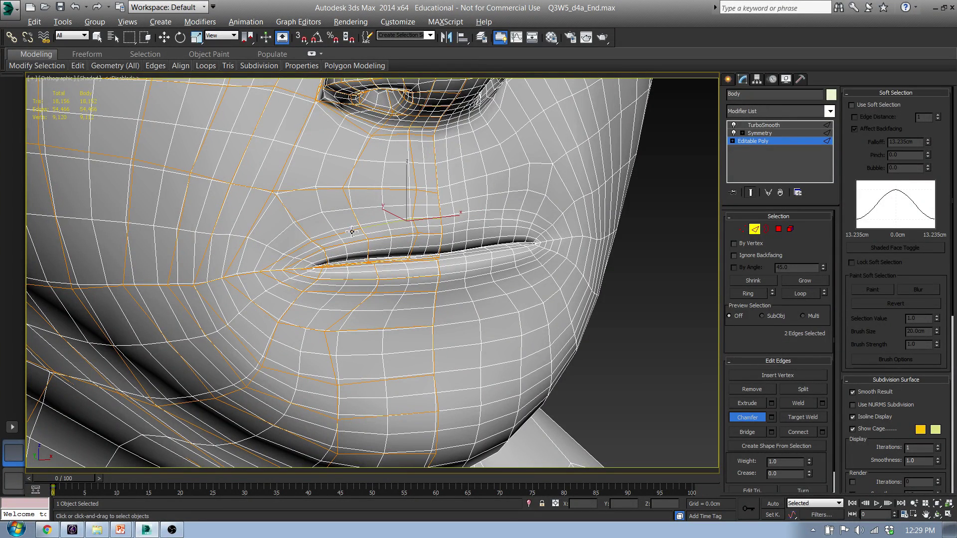
pyautogui.keyDown('ctrl'); pyautogui.click(299, 254); pyautogui.keyUp('ctrl')
pyautogui.scroll(3, 281, 273)
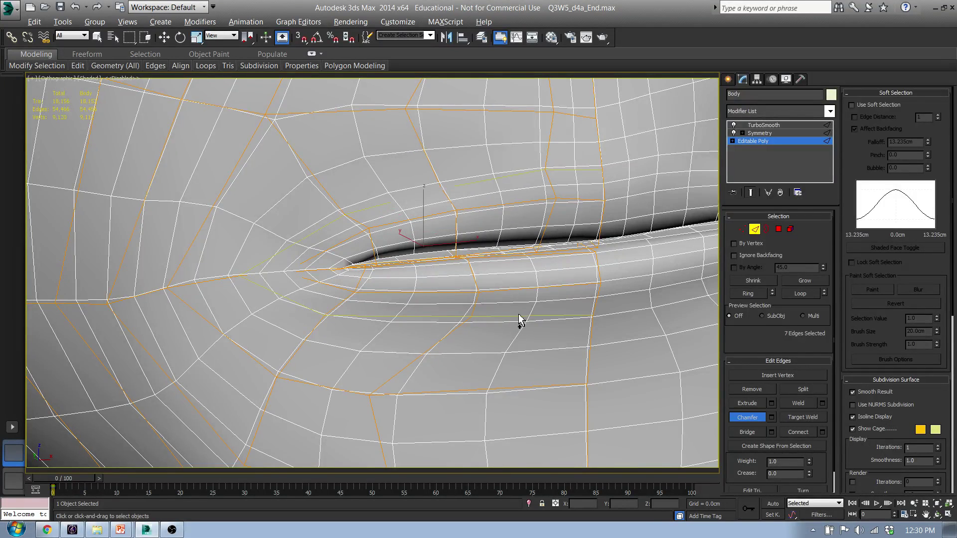
pyautogui.moveTo(513, 319); pyautogui.dragTo(534, 321)
# Switch to wireframe display and select the edges along the front hairline above the forehead.
pyautogui.scroll(-5, 535, 321)
pyautogui.moveTo(534, 321); pyautogui.dragTo(335, 200, button='middle')
pyautogui.scroll(-3, 386, 309)
pyautogui.scroll(2, 303, 230)
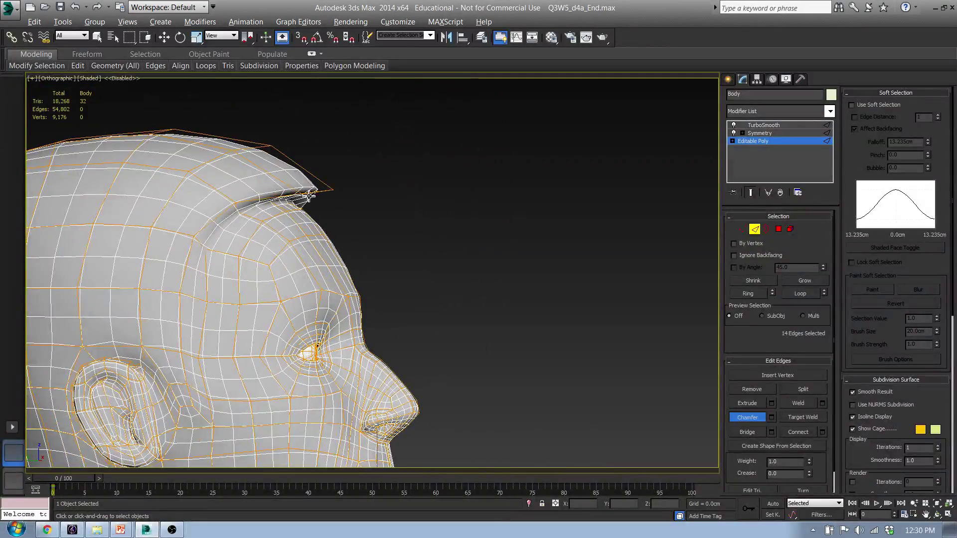
pyautogui.scroll(5, 309, 196)
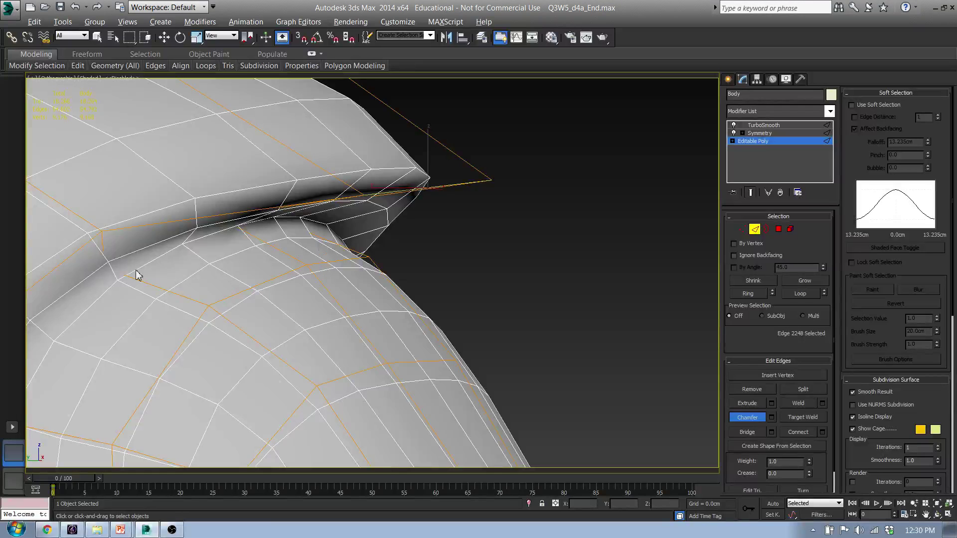
pyautogui.press('F3')
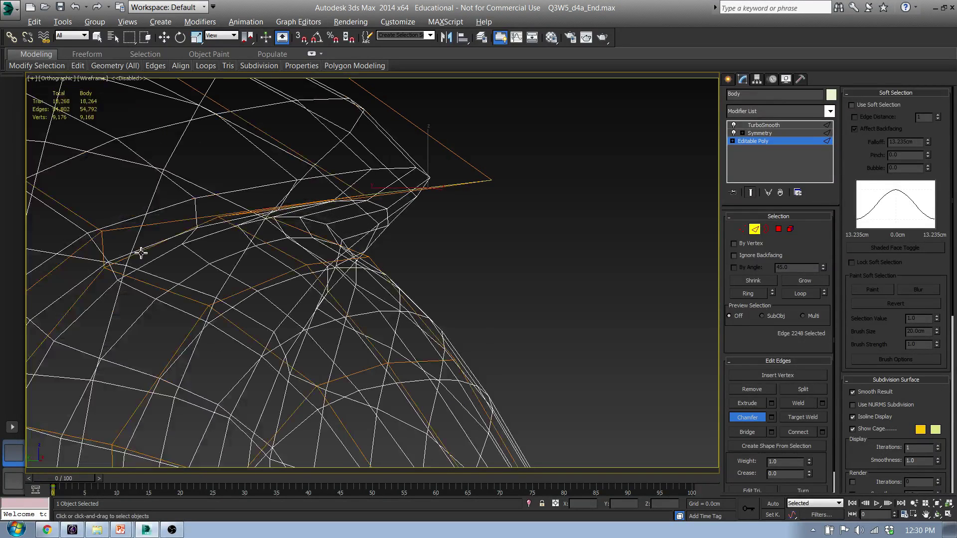
pyautogui.keyDown('ctrl'); pyautogui.click(86, 296); pyautogui.keyUp('ctrl')
pyautogui.keyDown('alt'); pyautogui.moveTo(262, 237); pyautogui.dragTo(193, 238, button='middle'); pyautogui.keyUp('alt')
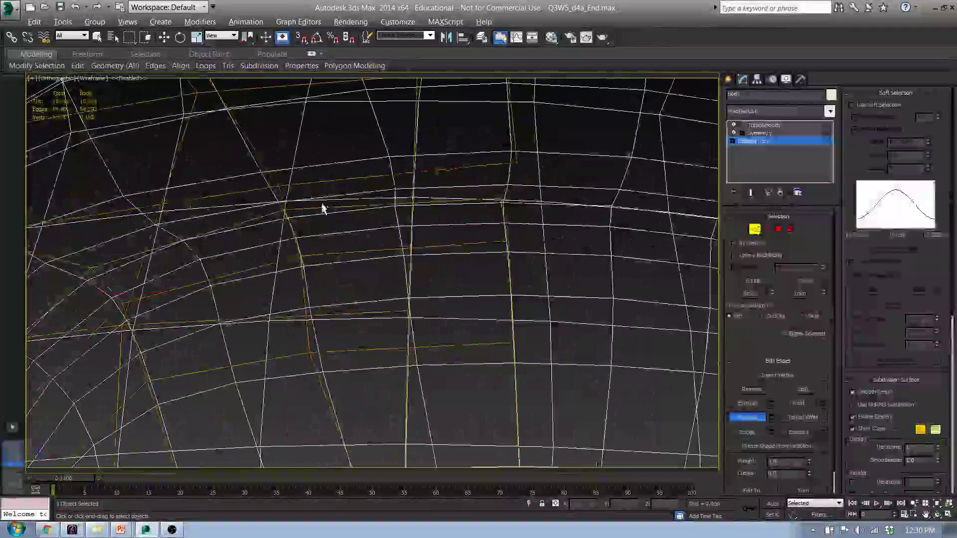
pyautogui.keyDown('ctrl'); pyautogui.click(324, 210); pyautogui.keyUp('ctrl')
pyautogui.moveTo(205, 272); pyautogui.dragTo(427, 212, button='middle')
pyautogui.scroll(-3, 428, 212)
pyautogui.keyDown('ctrl'); pyautogui.click(293, 301); pyautogui.keyUp('ctrl')
# Extend the hairline edge selection around the side of the head to the sideburn and temple, and restore shaded display.
pyautogui.moveTo(293, 351); pyautogui.dragTo(312, 241, button='middle')
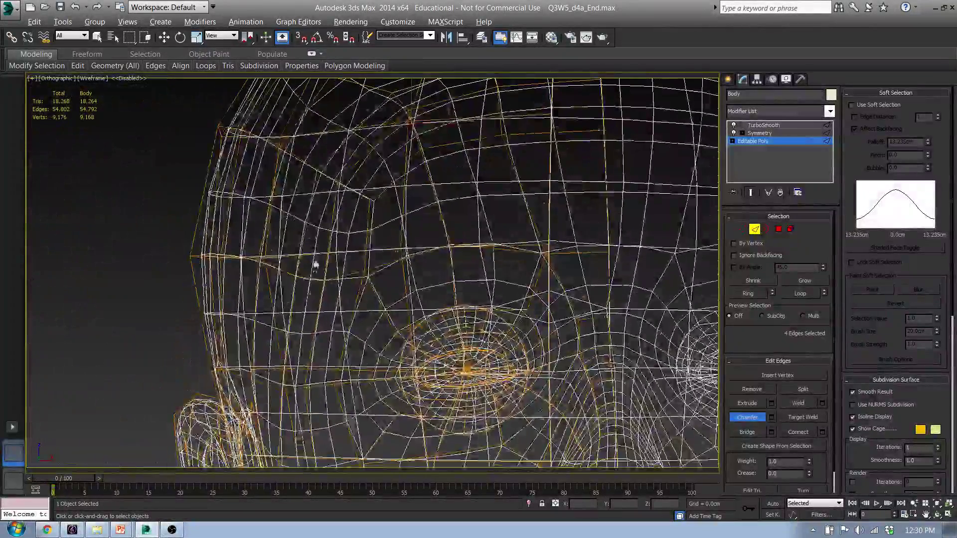
pyautogui.moveTo(305, 355); pyautogui.dragTo(342, 254, button='middle')
pyautogui.keyDown('alt'); pyautogui.moveTo(319, 302); pyautogui.dragTo(364, 301, button='middle'); pyautogui.keyUp('alt')
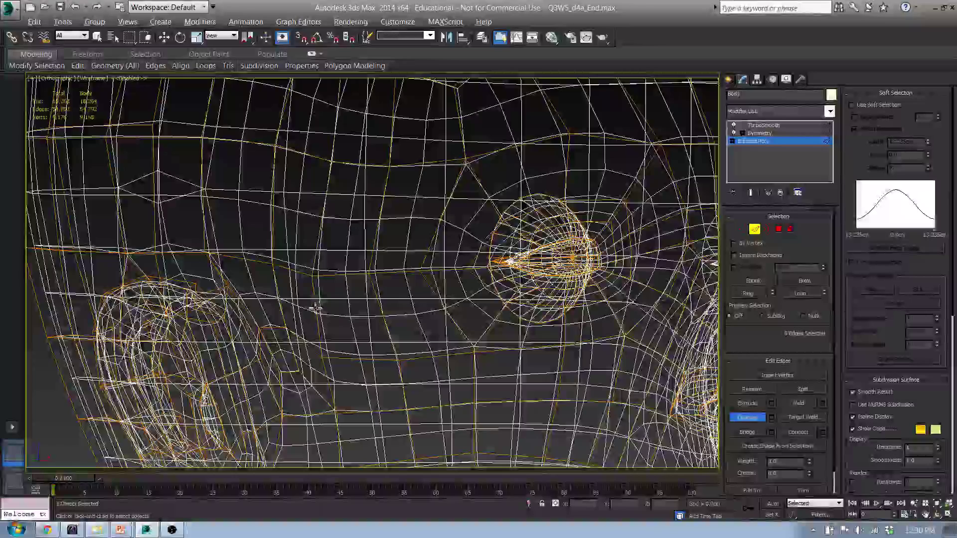
pyautogui.keyDown('ctrl'); pyautogui.click(328, 414); pyautogui.keyUp('ctrl')
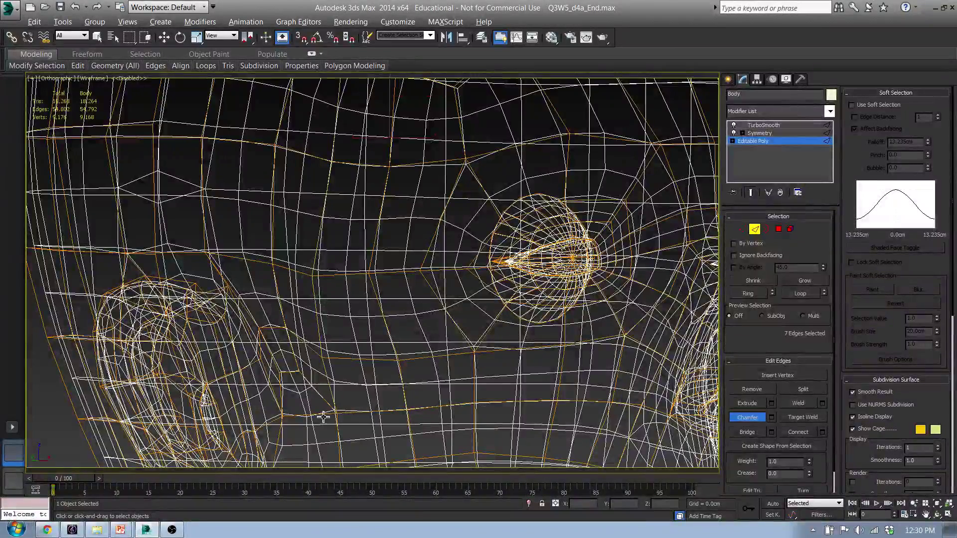
pyautogui.moveTo(261, 328)
pyautogui.keyDown('alt'); pyautogui.mouseDown(button='middle')
pyautogui.moveTo(294, 344)
pyautogui.moveTo(355, 333)
pyautogui.moveTo(324, 349)
pyautogui.mouseUp(button='middle'); pyautogui.keyUp('alt')
pyautogui.press('F3')
pyautogui.moveTo(325, 349); pyautogui.dragTo(322, 425, button='middle')
pyautogui.keyDown('alt'); pyautogui.moveTo(277, 217); pyautogui.dragTo(310, 177, button='middle'); pyautogui.keyUp('alt')
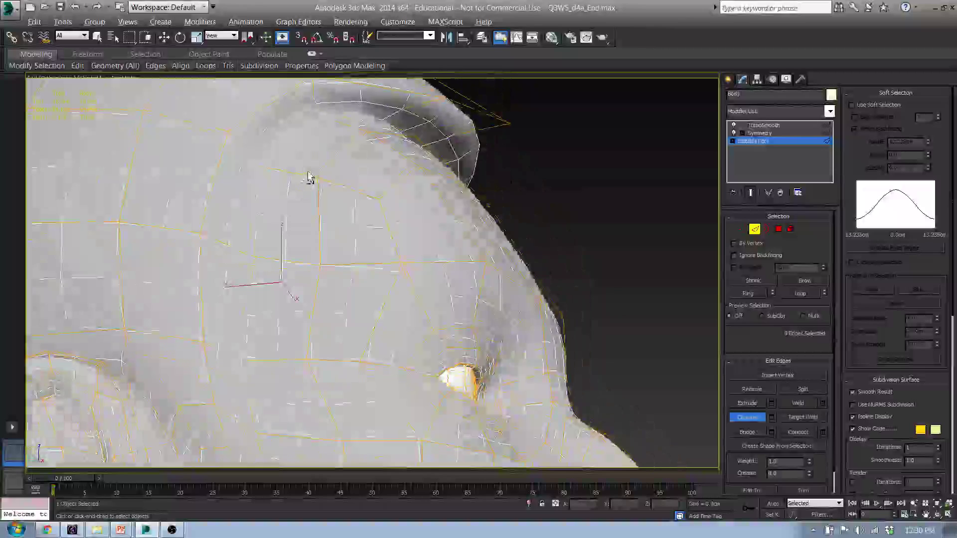
pyautogui.keyDown('ctrl'); pyautogui.doubleClick(257, 221); pyautogui.keyUp('ctrl')
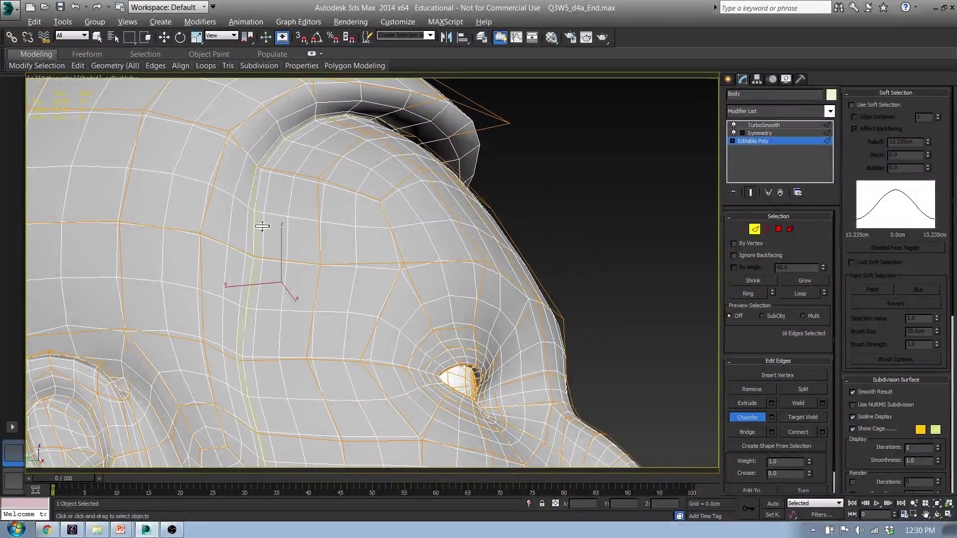
# Chamfer the selected hairline edges and undo the stray last change.
pyautogui.moveTo(317, 153); pyautogui.dragTo(296, 250, button='middle')
pyautogui.click(445, 92)
pyautogui.moveTo(452, 121); pyautogui.dragTo(453, 225, button='middle')
pyautogui.moveTo(445, 199); pyautogui.dragTo(394, 193)
pyautogui.keyDown('ctrl'); pyautogui.click(440, 188); pyautogui.keyUp('ctrl')
pyautogui.keyDown('alt'); pyautogui.moveTo(394, 194); pyautogui.dragTo(353, 237, button='middle'); pyautogui.keyUp('alt')
pyautogui.hotkey('ctrl', 'z')
# Select the edges along the shirt collar's outer rim, from the front corner around towards the back of the neck.
pyautogui.scroll(-7, 361, 249)
pyautogui.moveTo(402, 285); pyautogui.dragTo(411, 230, button='middle')
pyautogui.moveTo(402, 400); pyautogui.dragTo(423, 199, button='middle')
pyautogui.moveTo(382, 371); pyautogui.dragTo(249, 283, button='middle')
pyautogui.scroll(6, 251, 283)
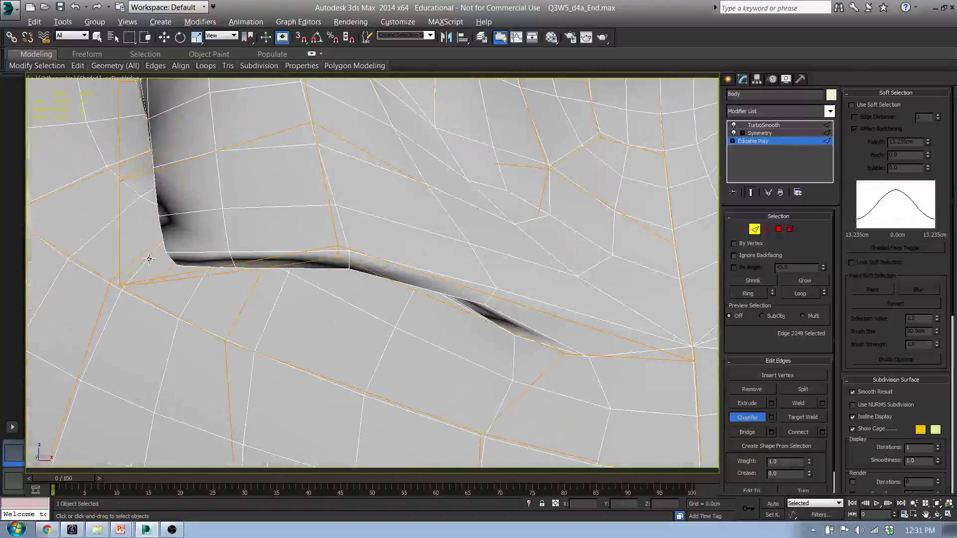
pyautogui.moveTo(121, 242)
pyautogui.keyDown('alt'); pyautogui.mouseDown(button='middle')
pyautogui.moveTo(150, 278)
pyautogui.moveTo(145, 256)
pyautogui.moveTo(96, 253)
pyautogui.moveTo(156, 299)
pyautogui.moveTo(177, 276)
pyautogui.moveTo(134, 255)
pyautogui.mouseUp(button='middle'); pyautogui.keyUp('alt')
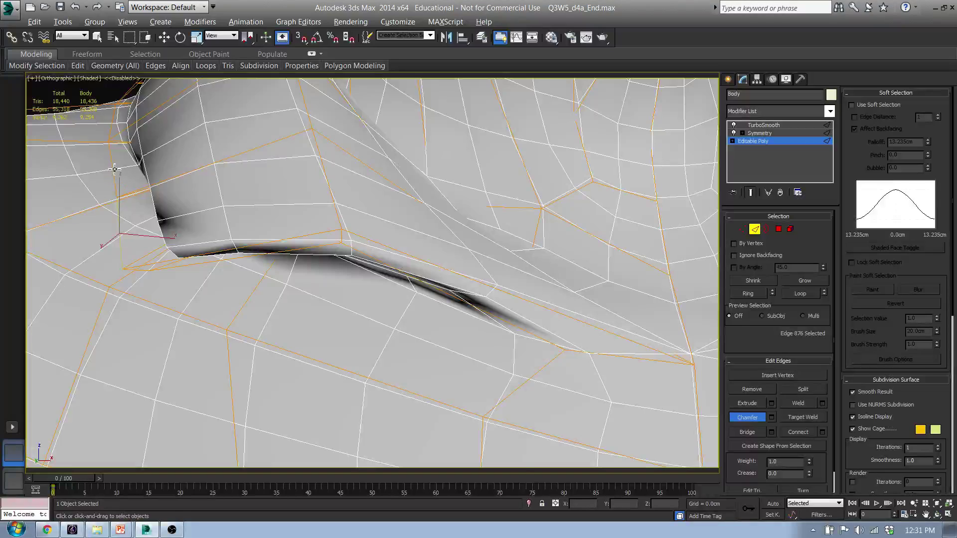
pyautogui.keyDown('alt'); pyautogui.moveTo(116, 175); pyautogui.dragTo(162, 277, button='middle'); pyautogui.keyUp('alt')
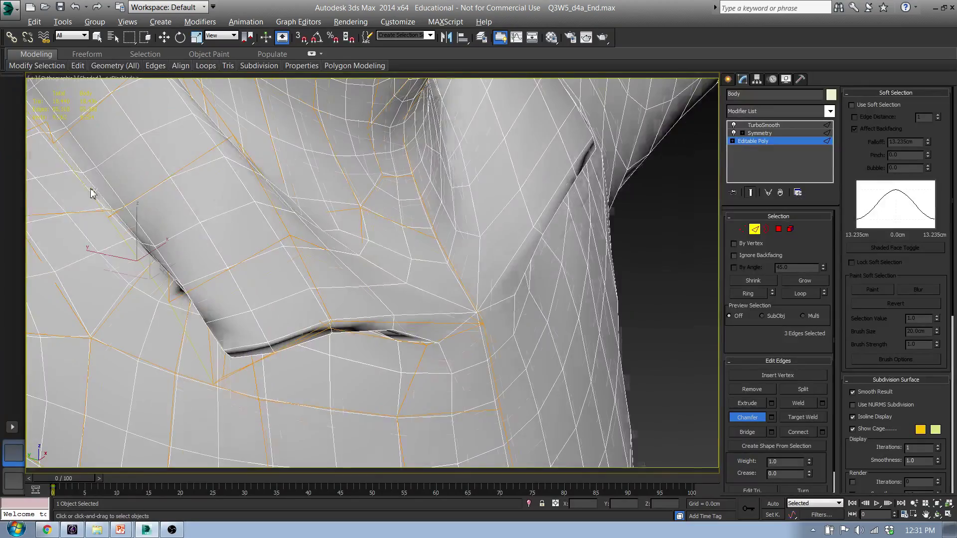
pyautogui.keyDown('alt'); pyautogui.moveTo(93, 193); pyautogui.dragTo(261, 367, button='middle'); pyautogui.keyUp('alt')
pyautogui.keyDown('ctrl'); pyautogui.click(155, 214); pyautogui.keyUp('ctrl')
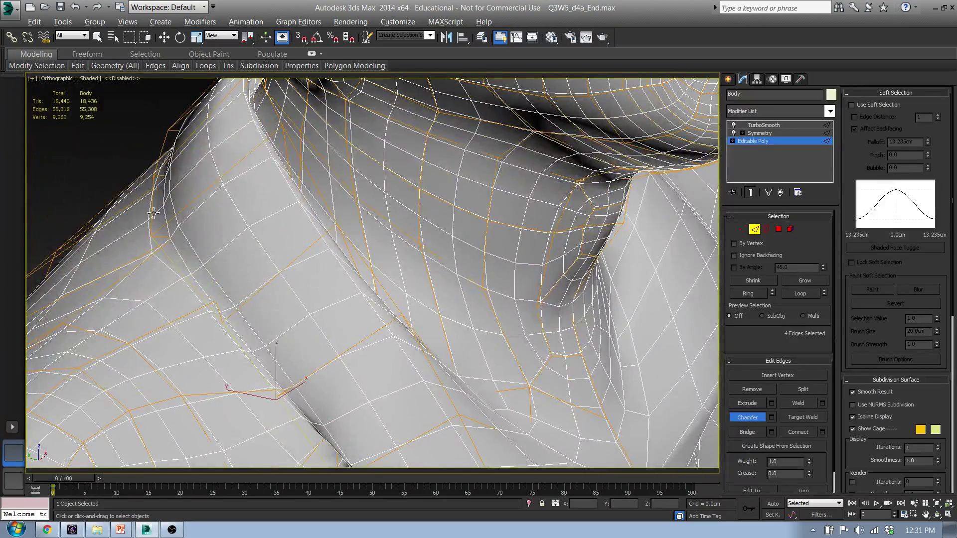
pyautogui.keyDown('ctrl'); pyautogui.click(161, 188); pyautogui.keyUp('ctrl')
pyautogui.keyDown('ctrl'); pyautogui.click(166, 151); pyautogui.keyUp('ctrl')
pyautogui.keyDown('alt'); pyautogui.moveTo(160, 176); pyautogui.dragTo(275, 285, button='middle'); pyautogui.keyUp('alt')
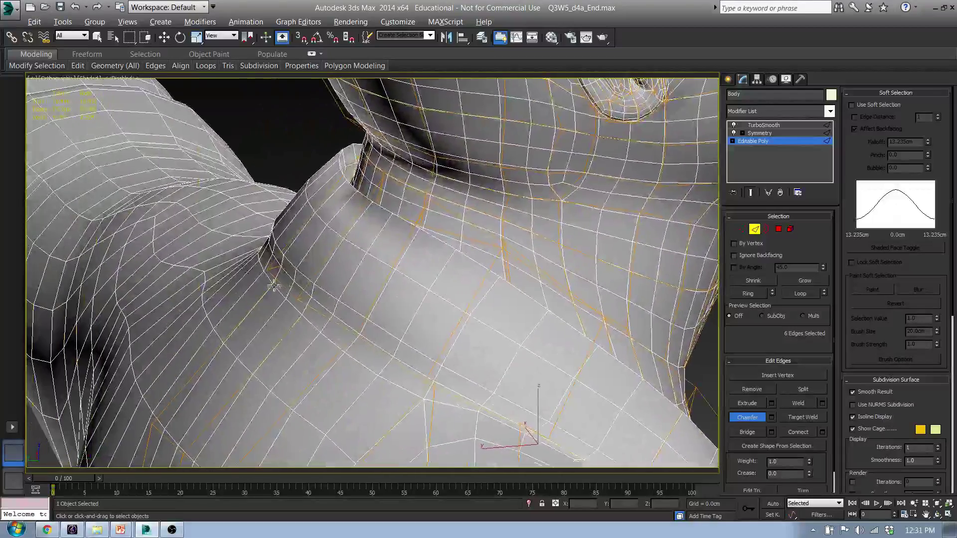
pyautogui.keyDown('ctrl'); pyautogui.click(283, 288); pyautogui.keyUp('ctrl')
# Add the front collar rim edges down to the chest centerline to the selection.
pyautogui.scroll(-3, 495, 349)
pyautogui.moveTo(496, 349); pyautogui.dragTo(408, 298, button='middle')
pyautogui.scroll(5, 407, 299)
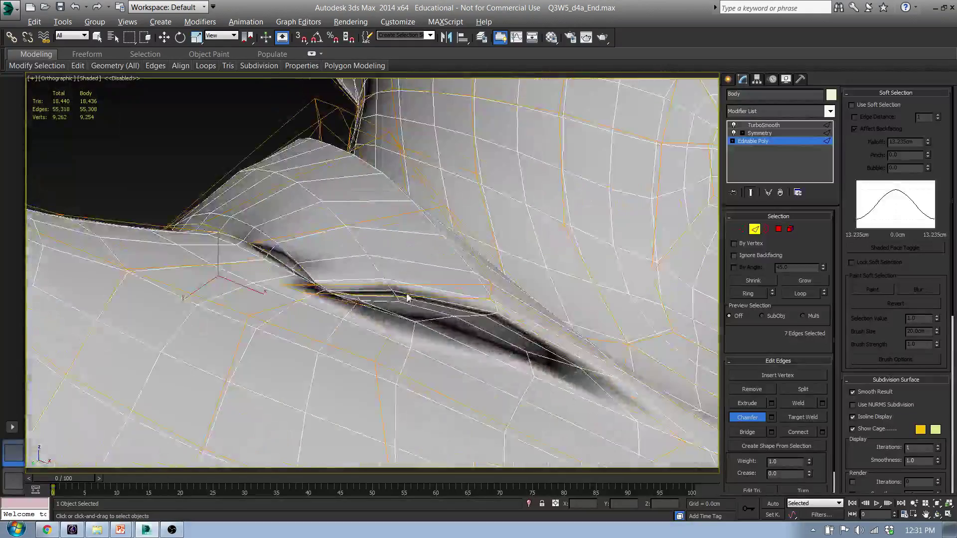
pyautogui.keyDown('alt'); pyautogui.moveTo(475, 306); pyautogui.dragTo(407, 299, button='middle'); pyautogui.keyUp('alt')
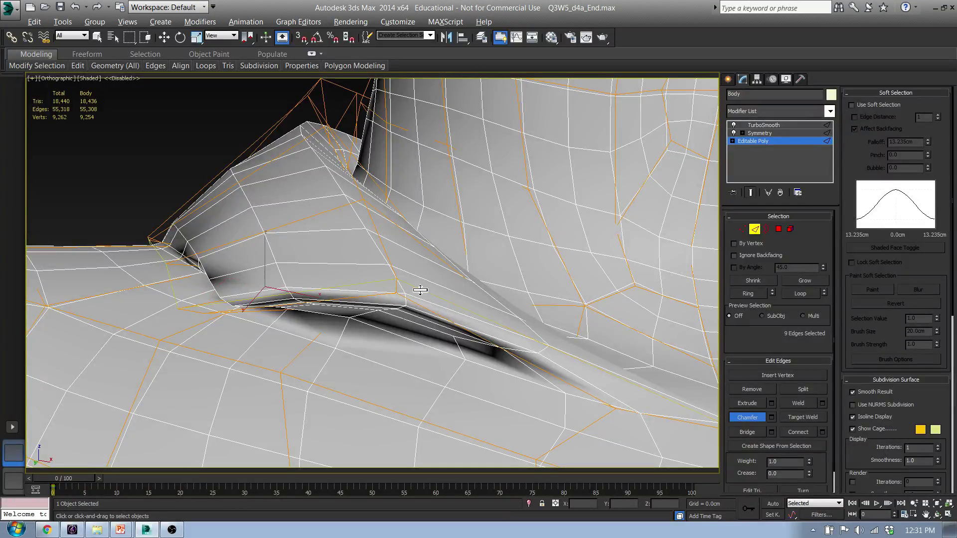
pyautogui.moveTo(577, 346); pyautogui.dragTo(274, 236, button='middle')
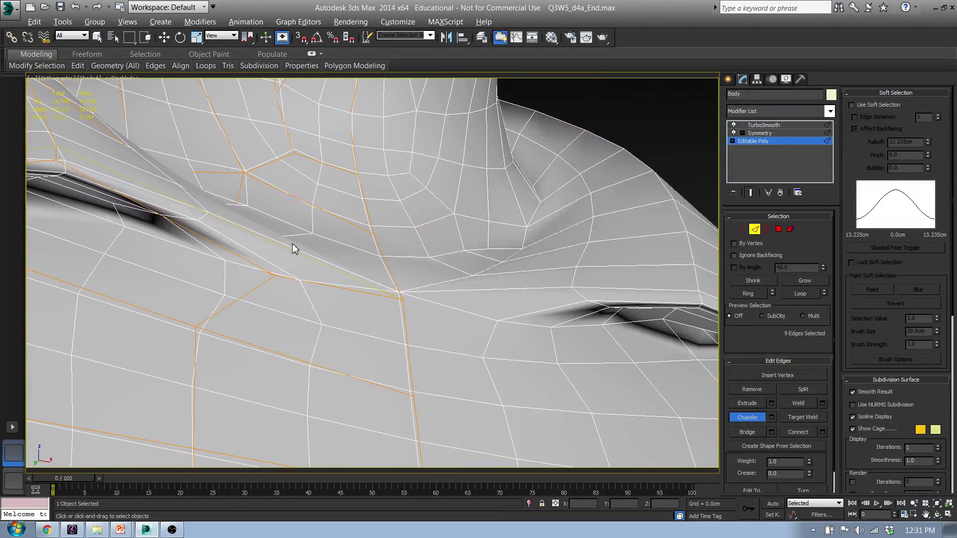
# Try to chamfer the selected collar rim edges and inspect the smoothed result at the front fold.
pyautogui.moveTo(293, 252); pyautogui.dragTo(296, 274)
pyautogui.keyDown('alt'); pyautogui.moveTo(301, 276); pyautogui.dragTo(293, 350, button='middle'); pyautogui.keyUp('alt')
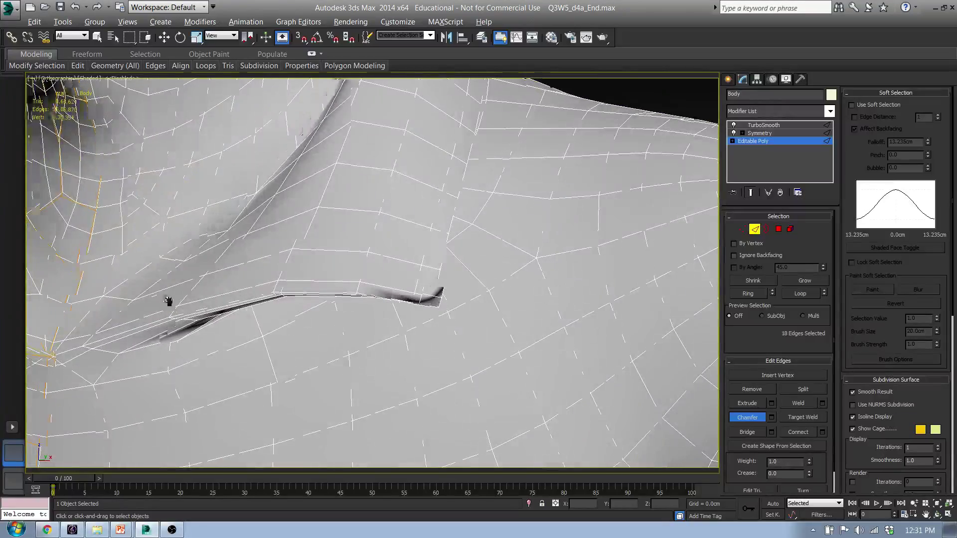
pyautogui.scroll(-3, 156, 305)
pyautogui.moveTo(155, 304); pyautogui.dragTo(427, 300, button='middle')
pyautogui.keyDown('alt'); pyautogui.moveTo(269, 288); pyautogui.dragTo(364, 252, button='middle'); pyautogui.keyUp('alt')
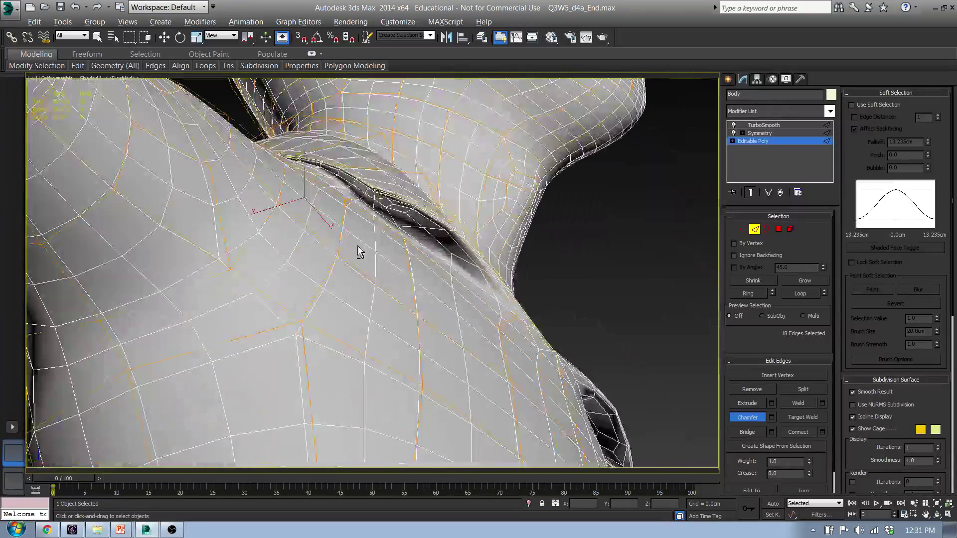
pyautogui.scroll(8, 367, 257)
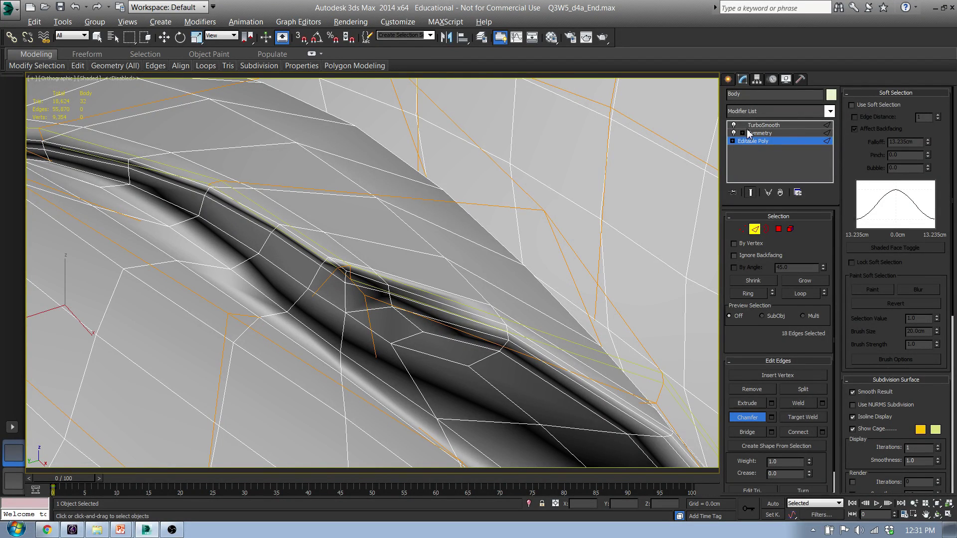
# Turn off the end-result display to show the base mesh and undo the collar chamfer.
pyautogui.click(751, 192)
pyautogui.scroll(2, 669, 242)
pyautogui.scroll(2, 417, 242)
pyautogui.scroll(2, 328, 242)
pyautogui.hotkey('ctrl', 'z')
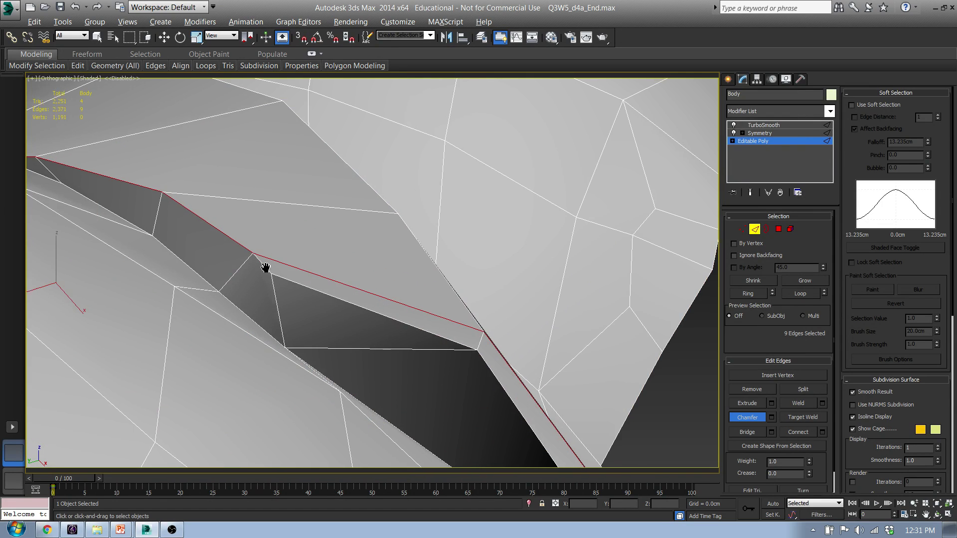
# Add the lower edges of the collar's thickness along the front fold to the rim selection.
pyautogui.scroll(5, 263, 264)
pyautogui.scroll(-3, 275, 294)
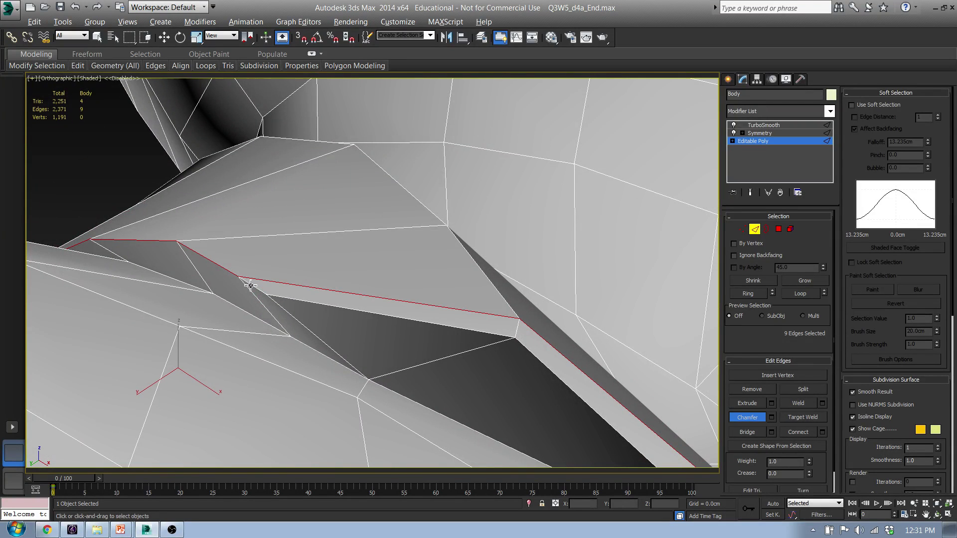
pyautogui.keyDown('ctrl'); pyautogui.click(250, 285); pyautogui.keyUp('ctrl')
pyautogui.keyDown('ctrl'); pyautogui.click(280, 299); pyautogui.keyUp('ctrl')
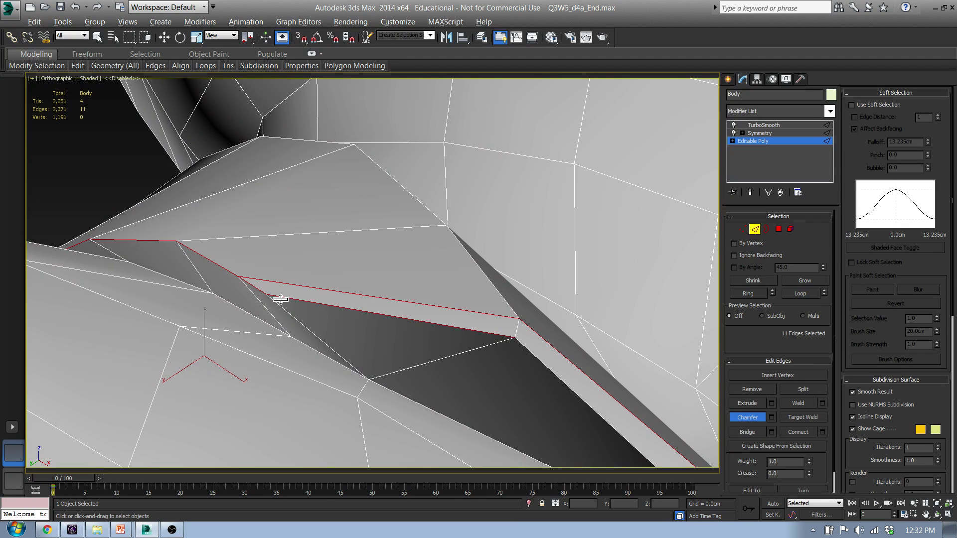
pyautogui.keyDown('alt'); pyautogui.moveTo(378, 318); pyautogui.dragTo(331, 292, button='middle'); pyautogui.keyUp('alt')
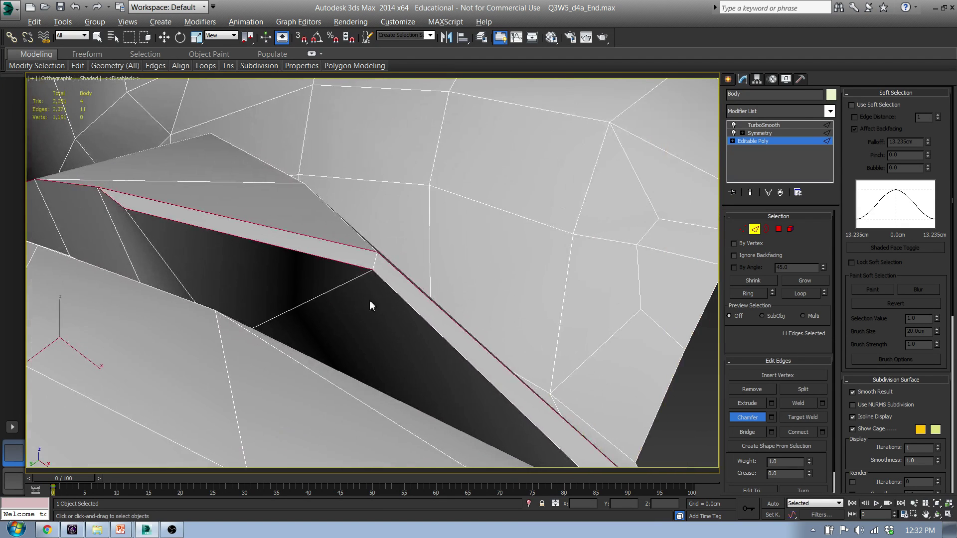
pyautogui.keyDown('ctrl'); pyautogui.click(423, 317); pyautogui.keyUp('ctrl')
pyautogui.keyDown('alt'); pyautogui.moveTo(419, 316); pyautogui.dragTo(349, 277, button='middle'); pyautogui.keyUp('alt')
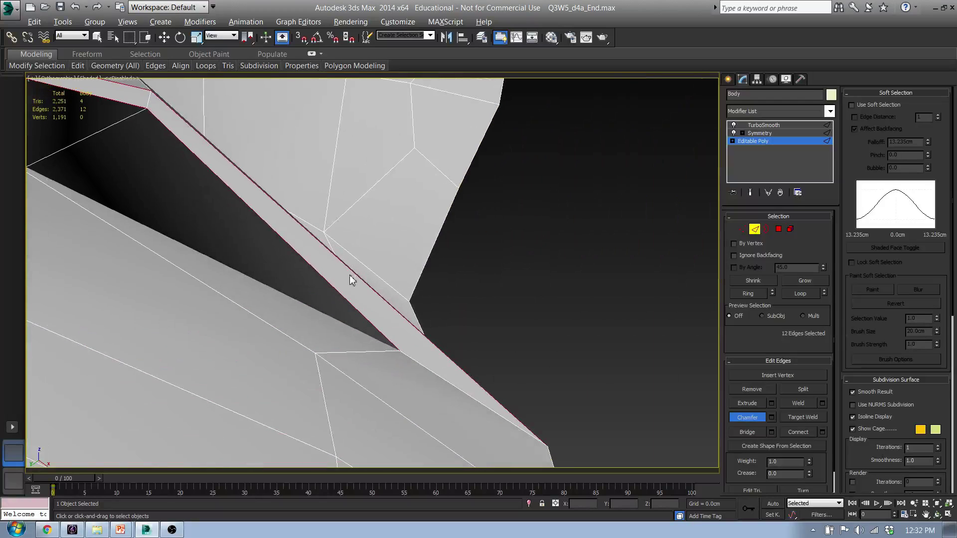
pyautogui.keyDown('alt'); pyautogui.moveTo(194, 219); pyautogui.dragTo(459, 361, button='middle'); pyautogui.keyUp('alt')
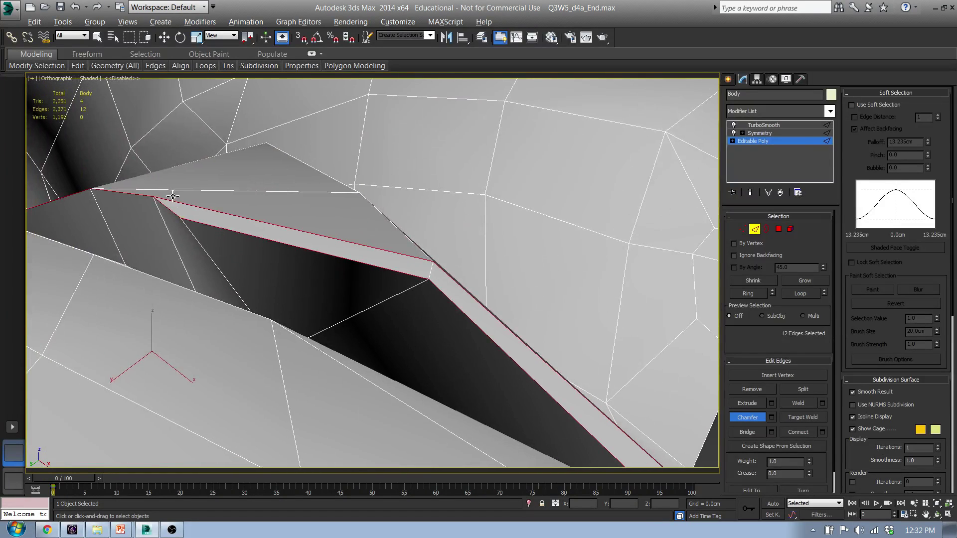
# Chamfer the selected upper and lower collar edges.
pyautogui.moveTo(186, 206); pyautogui.dragTo(186, 188)
pyautogui.keyDown('alt'); pyautogui.moveTo(186, 188); pyautogui.dragTo(197, 212, button='middle'); pyautogui.keyUp('alt')
pyautogui.scroll(3, 193, 246)
pyautogui.scroll(-5, 244, 247)
pyautogui.scroll(3, 165, 329)
# Select the inner and outer edge loops around the short sleeve's opening and chamfer them.
pyautogui.keyDown('alt'); pyautogui.moveTo(164, 328); pyautogui.dragTo(260, 255, button='middle'); pyautogui.keyUp('alt')
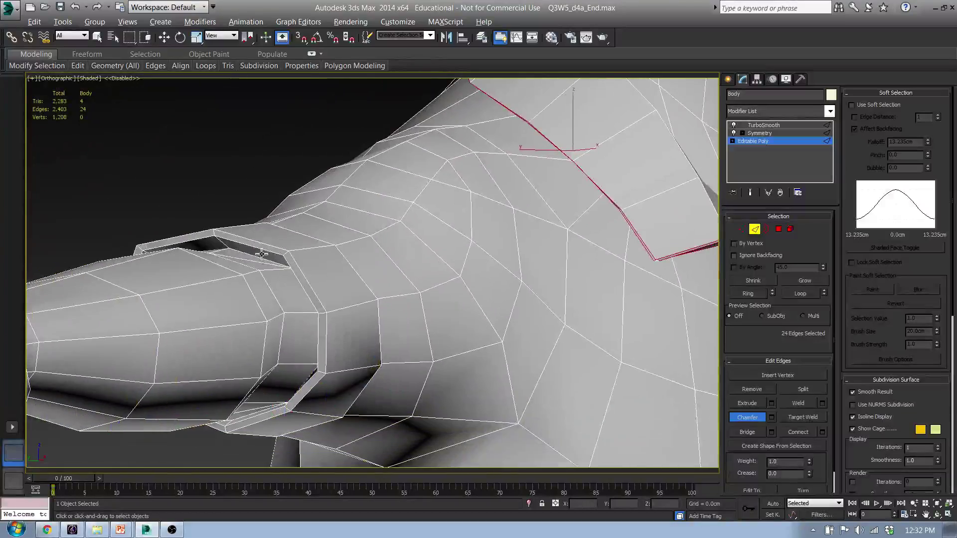
pyautogui.scroll(2, 260, 256)
pyautogui.click(263, 250)
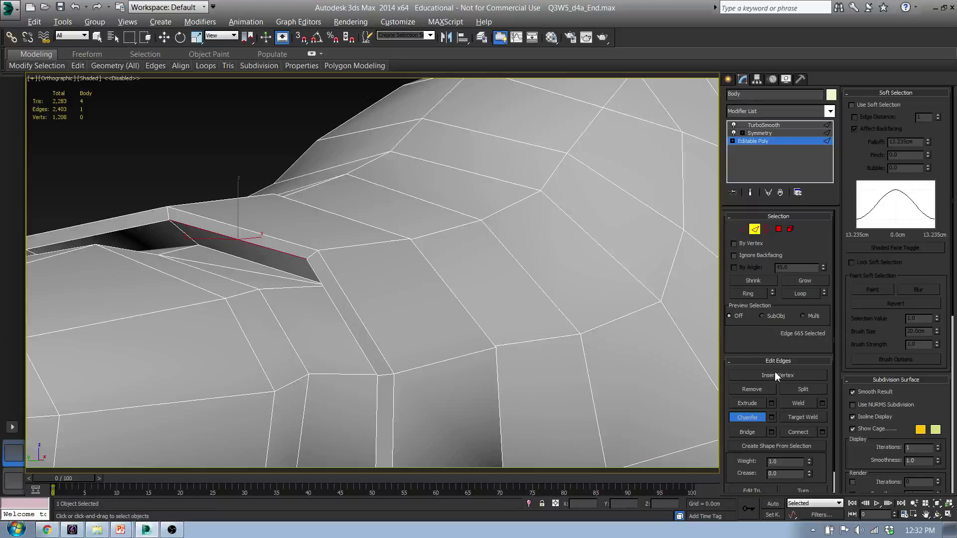
pyautogui.press('w')
pyautogui.click(189, 237)
pyautogui.doubleClick(193, 228)
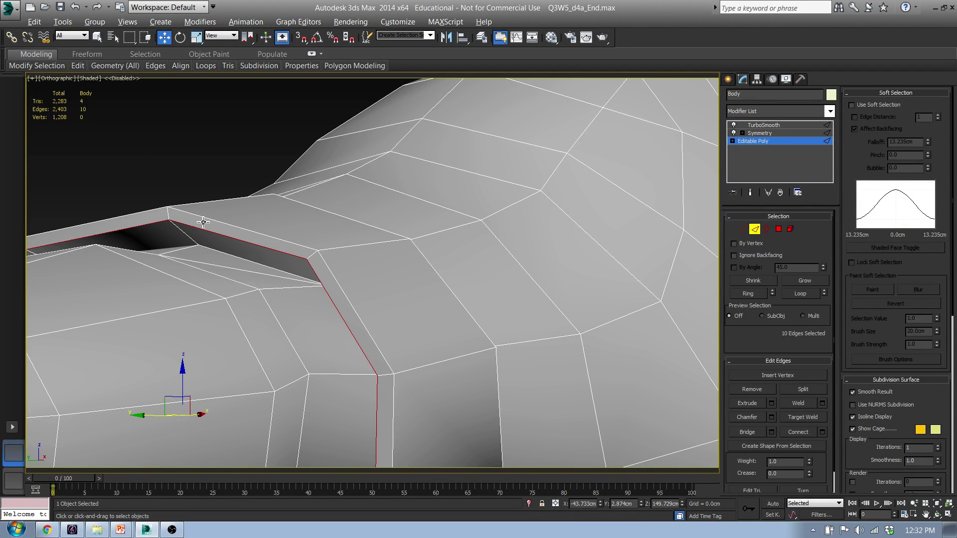
pyautogui.keyDown('ctrl'); pyautogui.doubleClick(204, 218); pyautogui.keyUp('ctrl')
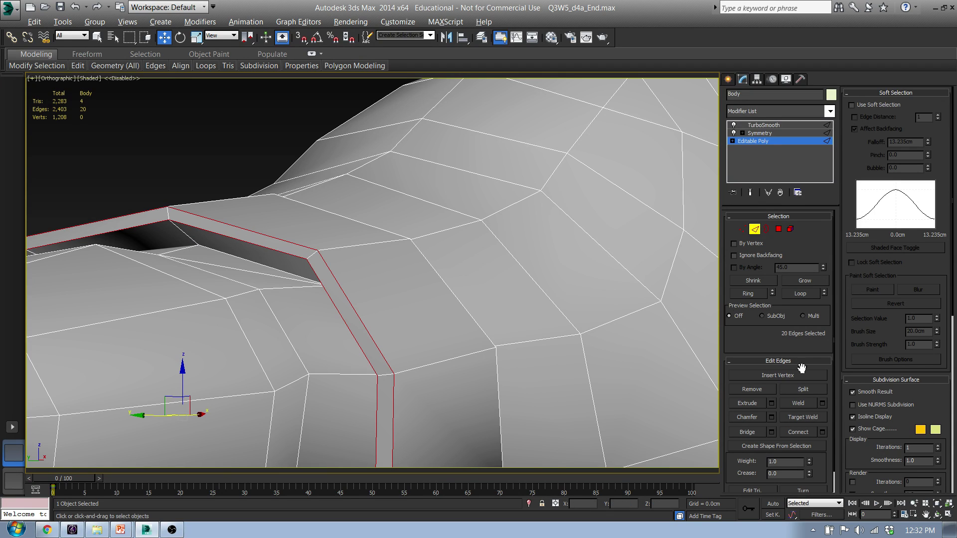
pyautogui.click(773, 418)
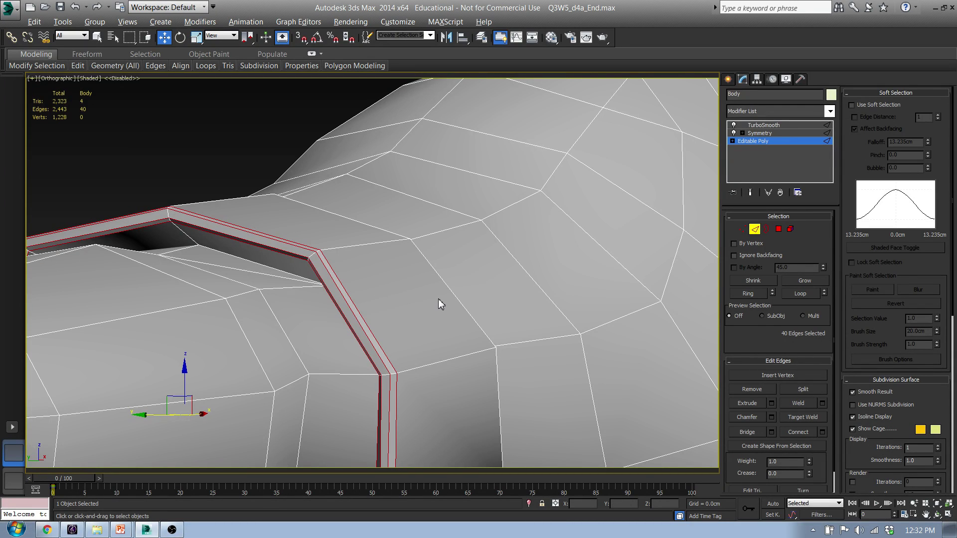
pyautogui.scroll(-5, 357, 273)
pyautogui.keyDown('alt'); pyautogui.moveTo(357, 273); pyautogui.dragTo(323, 264, button='middle'); pyautogui.keyUp('alt')
pyautogui.scroll(10, 324, 264)
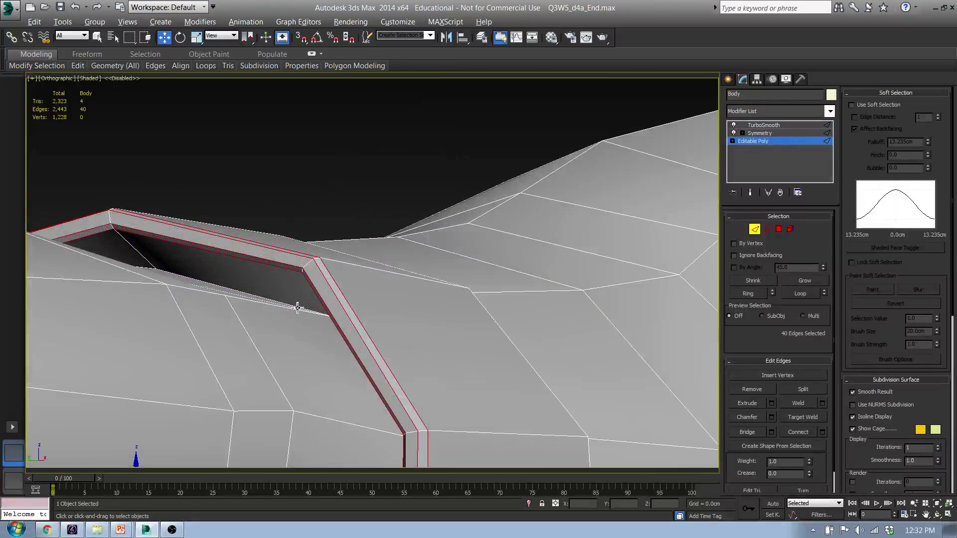
pyautogui.moveTo(329, 320); pyautogui.dragTo(289, 282, button='middle')
# Select both edge loops around the trouser leg's bottom hem and chamfer them with the same settings.
pyautogui.scroll(-8, 289, 283)
pyautogui.moveTo(483, 448); pyautogui.dragTo(425, 255, button='middle')
pyautogui.scroll(-7, 425, 255)
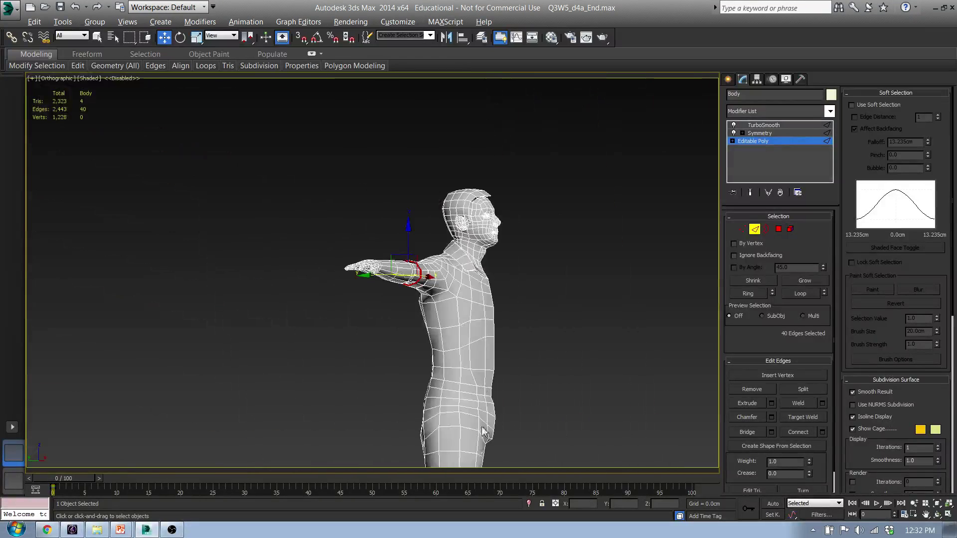
pyautogui.moveTo(481, 461); pyautogui.dragTo(463, 272, button='middle')
pyautogui.scroll(8, 418, 433)
pyautogui.keyDown('alt'); pyautogui.moveTo(435, 423); pyautogui.dragTo(320, 343, button='middle'); pyautogui.keyUp('alt')
pyautogui.scroll(3, 384, 257)
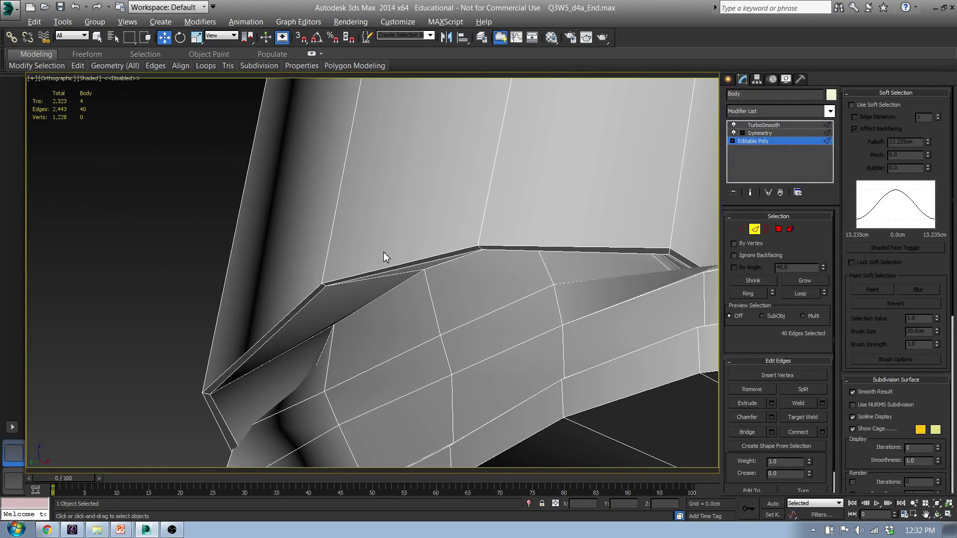
pyautogui.doubleClick(412, 263)
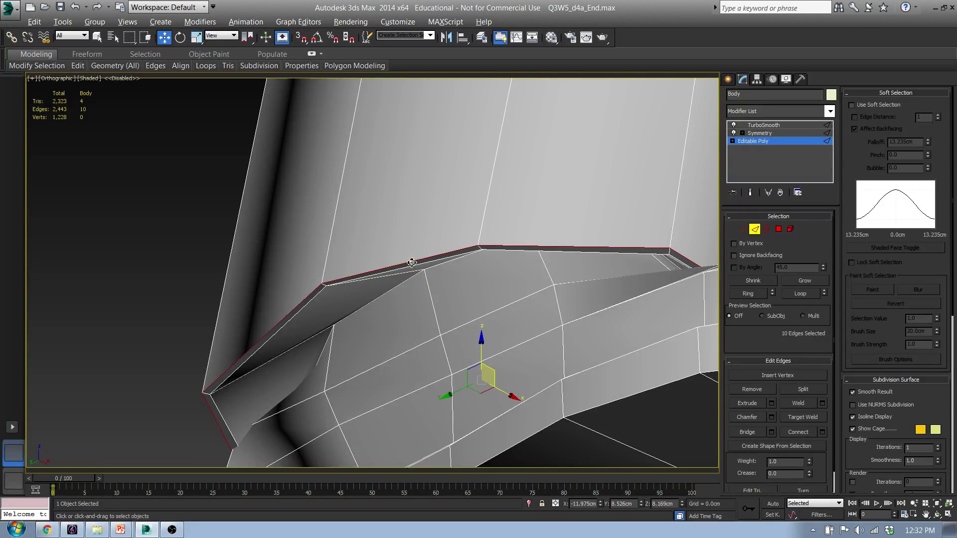
pyautogui.keyDown('ctrl'); pyautogui.doubleClick(423, 266); pyautogui.keyUp('ctrl')
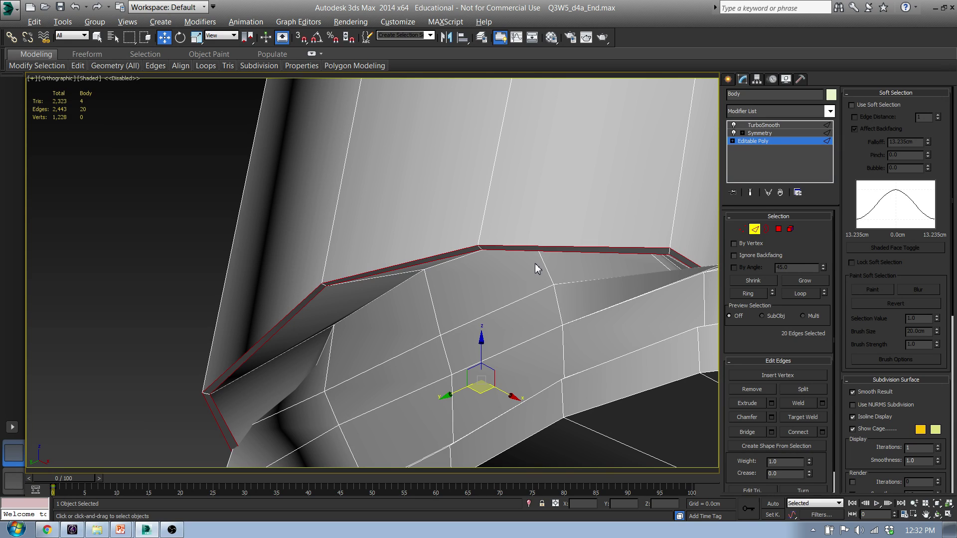
pyautogui.press(';')
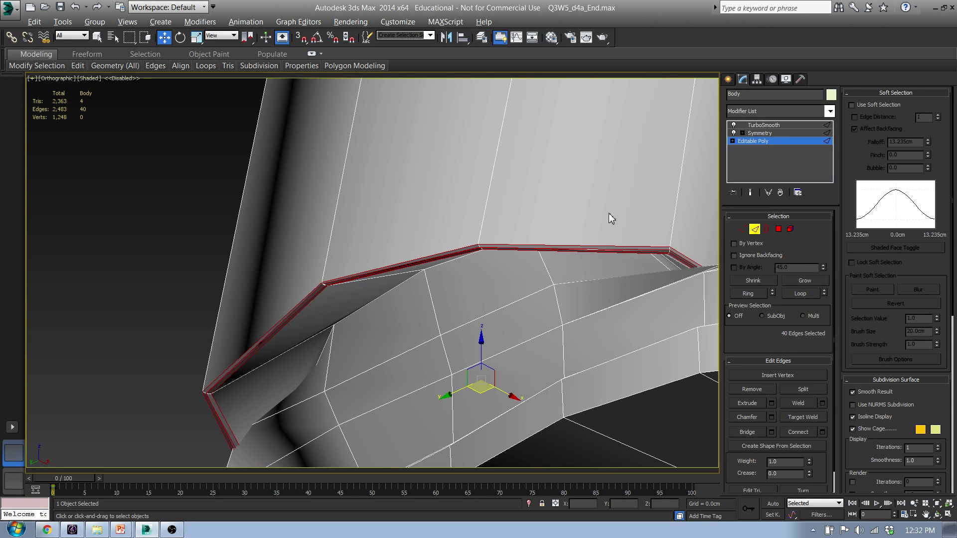
# Return to the TurboSmooth modifier level and examine the smoothed trouser hems and shoes.
pyautogui.click(756, 125)
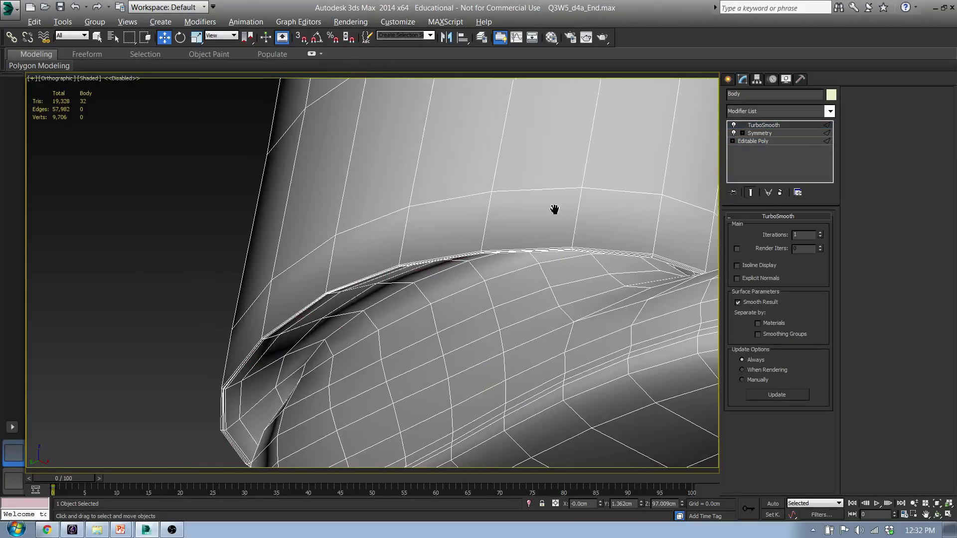
pyautogui.scroll(-5, 555, 208)
pyautogui.keyDown('alt'); pyautogui.moveTo(454, 224); pyautogui.dragTo(414, 314, button='middle'); pyautogui.keyUp('alt')
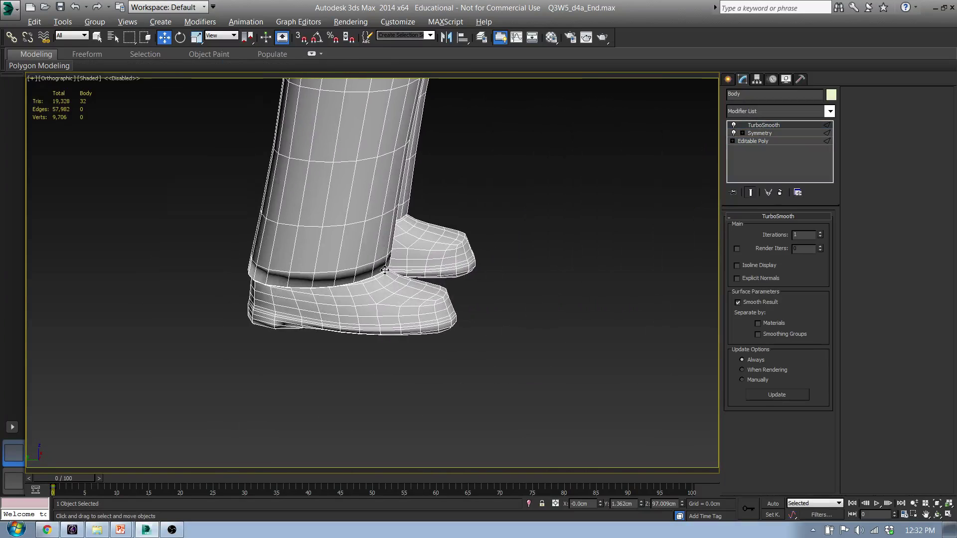
# Return to the Editable Poly's edge level and select both edge loops above the shoe sole plus the sole's bottom outer edges.
pyautogui.scroll(5, 412, 316)
pyautogui.scroll(3, 542, 355)
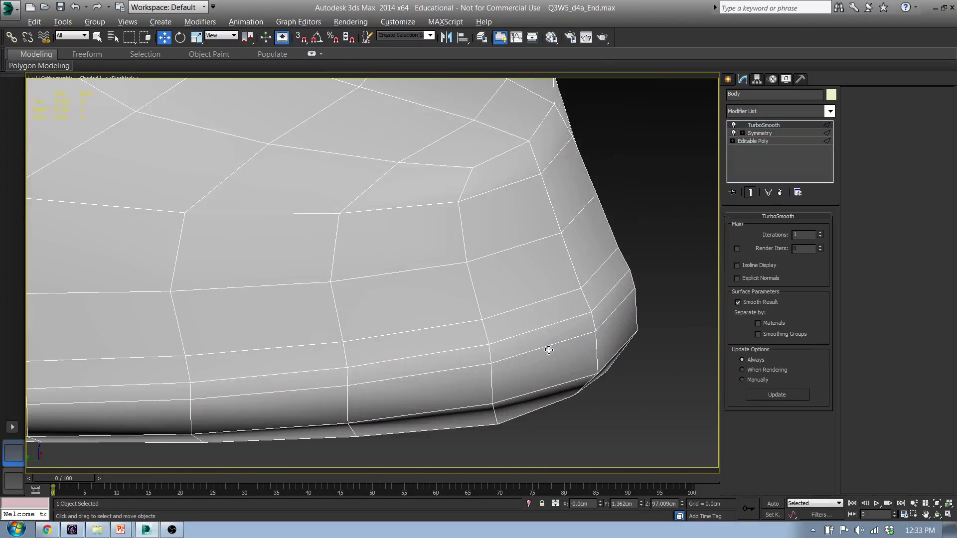
pyautogui.click(753, 141)
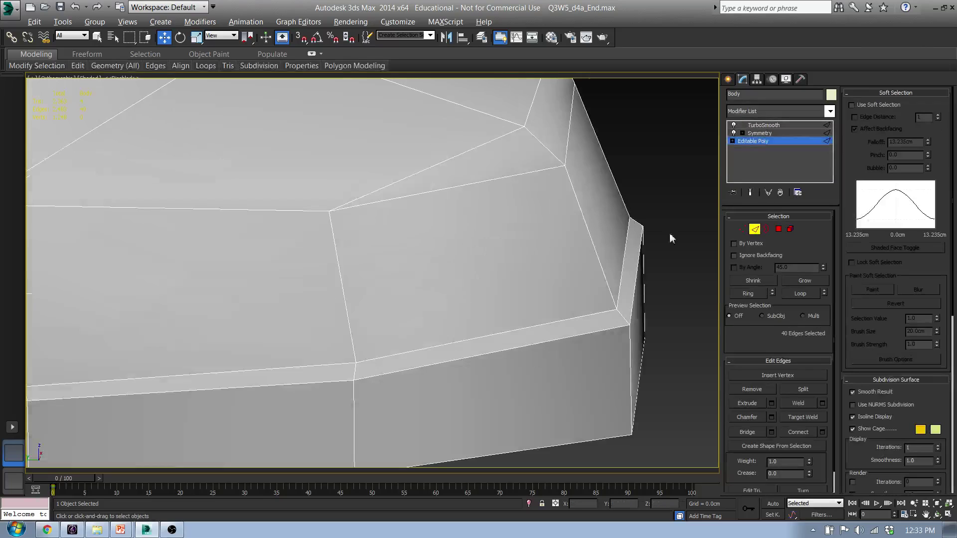
pyautogui.doubleClick(522, 346)
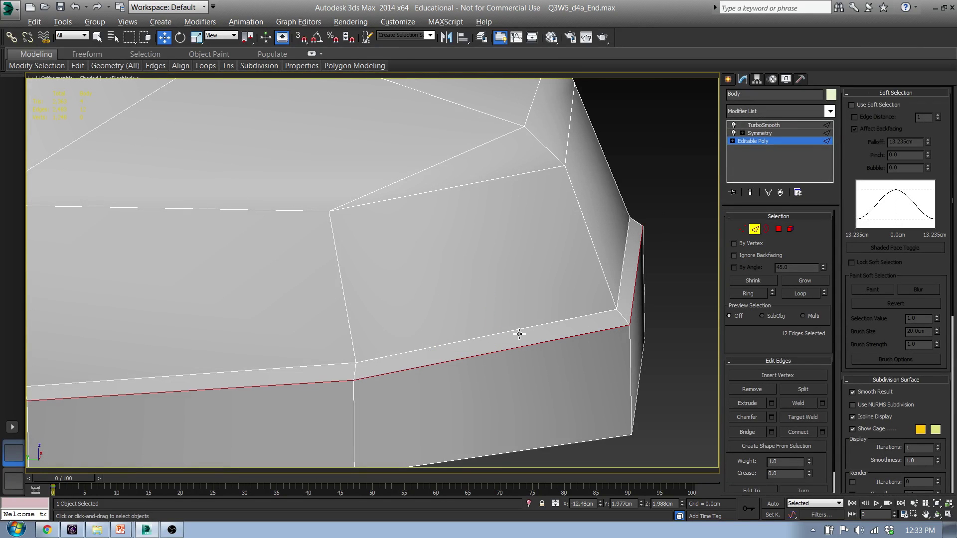
pyautogui.keyDown('ctrl'); pyautogui.doubleClick(520, 331); pyautogui.keyUp('ctrl')
pyautogui.moveTo(550, 360); pyautogui.dragTo(585, 279, button='middle')
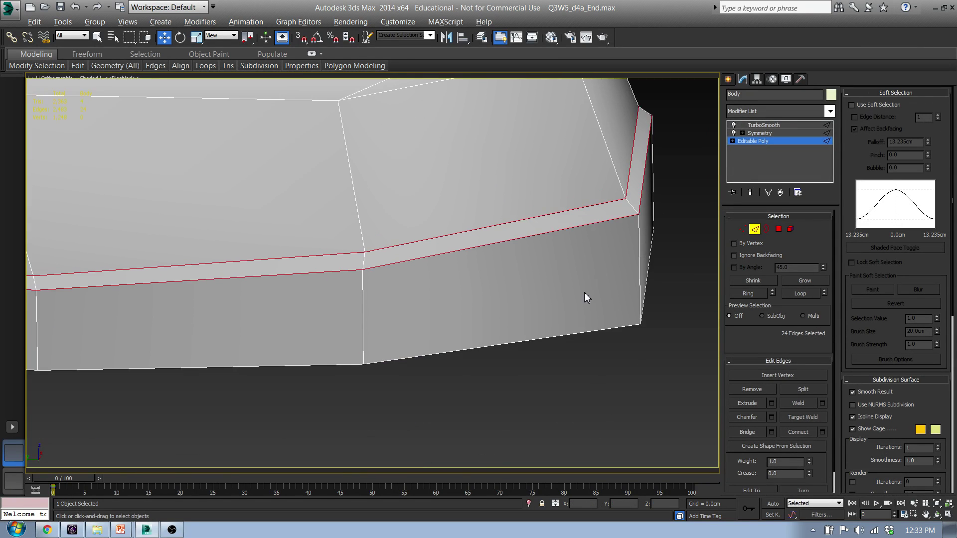
pyautogui.keyDown('ctrl'); pyautogui.doubleClick(547, 341); pyautogui.keyUp('ctrl')
pyautogui.scroll(-4, 368, 349)
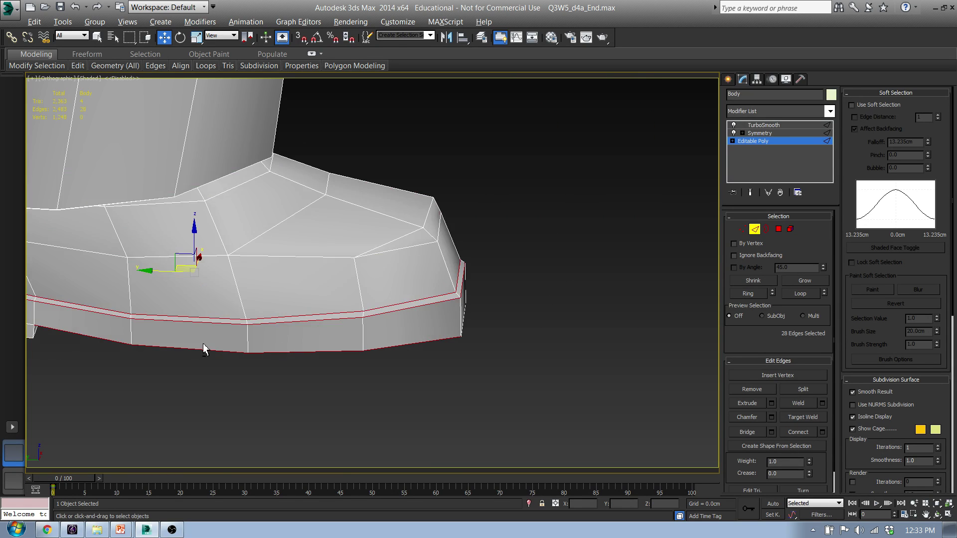
# Add the edges around the bottom of the shoe heel to the selection.
pyautogui.keyDown('alt'); pyautogui.moveTo(234, 343); pyautogui.dragTo(244, 311, button='middle'); pyautogui.keyUp('alt')
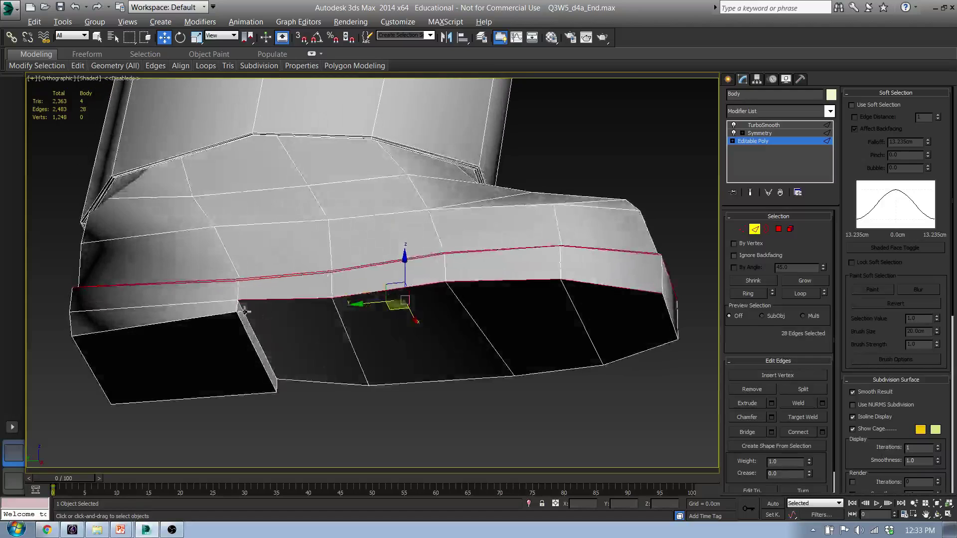
pyautogui.keyDown('ctrl'); pyautogui.click(220, 317); pyautogui.keyUp('ctrl')
pyautogui.keyDown('ctrl'); pyautogui.click(249, 338); pyautogui.keyUp('ctrl')
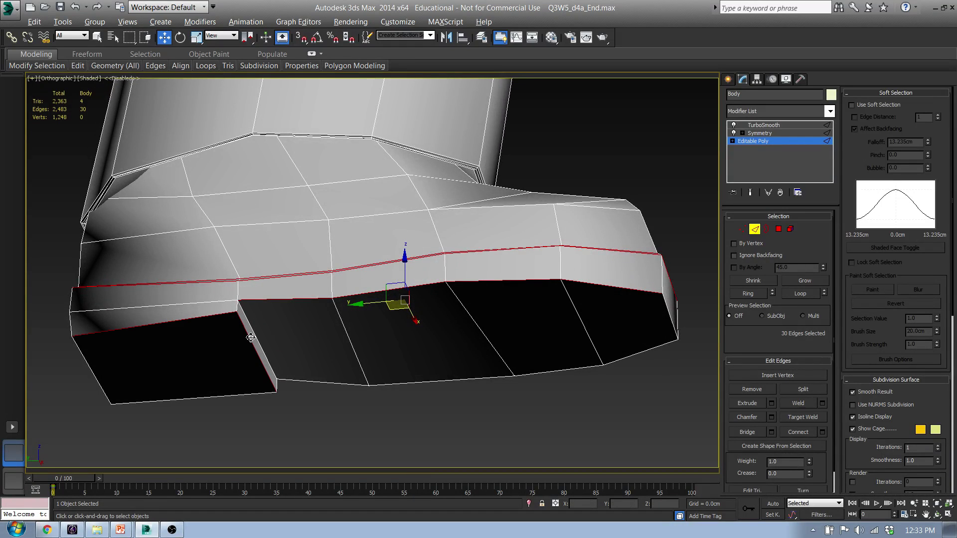
pyautogui.keyDown('ctrl'); pyautogui.click(259, 343); pyautogui.keyUp('ctrl')
pyautogui.keyDown('ctrl'); pyautogui.click(215, 399); pyautogui.keyUp('ctrl')
pyautogui.keyDown('alt'); pyautogui.moveTo(205, 391); pyautogui.dragTo(214, 342, button='middle'); pyautogui.keyUp('alt')
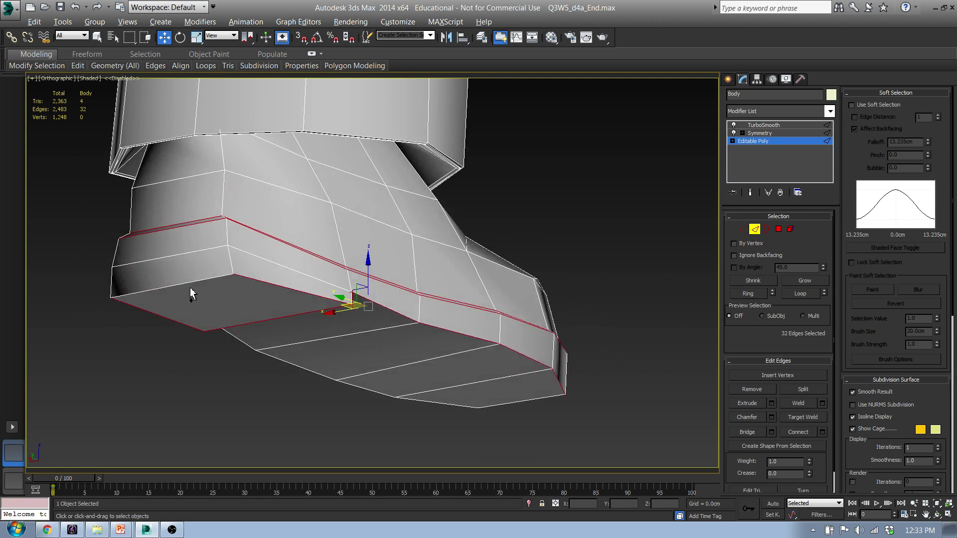
# Add the remaining heel bottom edge and the vertical edges at both rear corners of the heel to the selection.
pyautogui.keyDown('ctrl'); pyautogui.click(231, 260); pyautogui.keyUp('ctrl')
pyautogui.keyDown('ctrl'); pyautogui.click(229, 229); pyautogui.keyUp('ctrl')
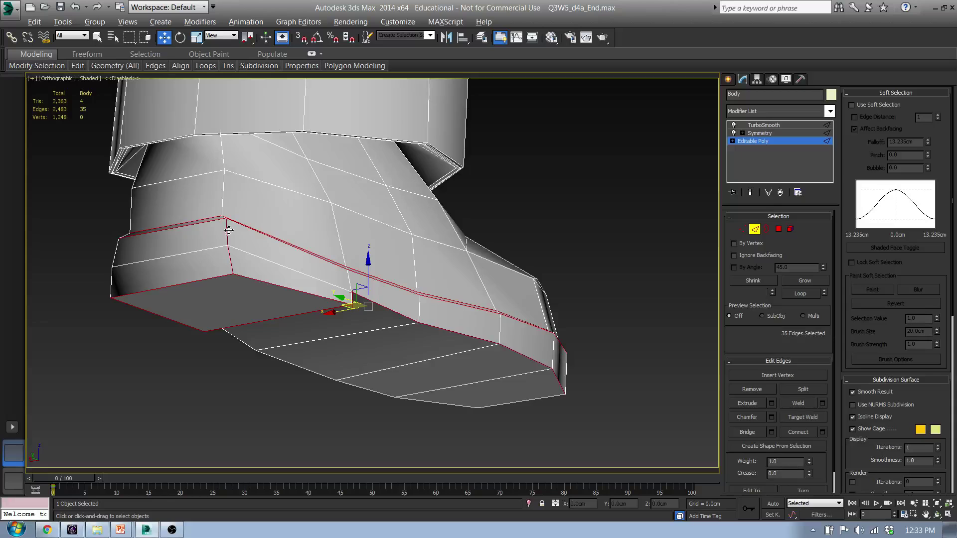
pyautogui.keyDown('alt'); pyautogui.moveTo(187, 264); pyautogui.dragTo(536, 267, button='middle'); pyautogui.keyUp('alt')
pyautogui.keyDown('ctrl'); pyautogui.click(562, 281); pyautogui.keyUp('ctrl')
pyautogui.keyDown('ctrl'); pyautogui.click(561, 259); pyautogui.keyUp('ctrl')
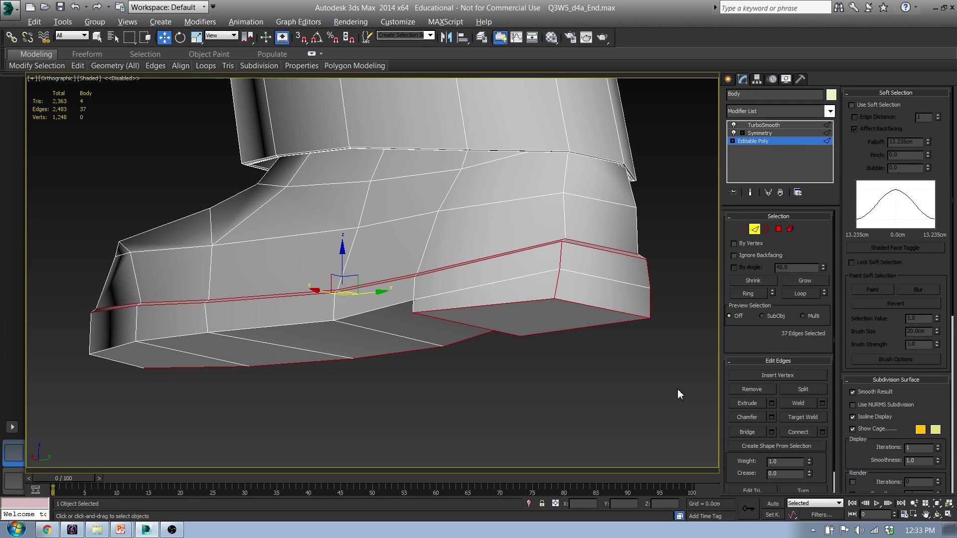
pyautogui.hotkey('ctrl', 'shift', 'c')
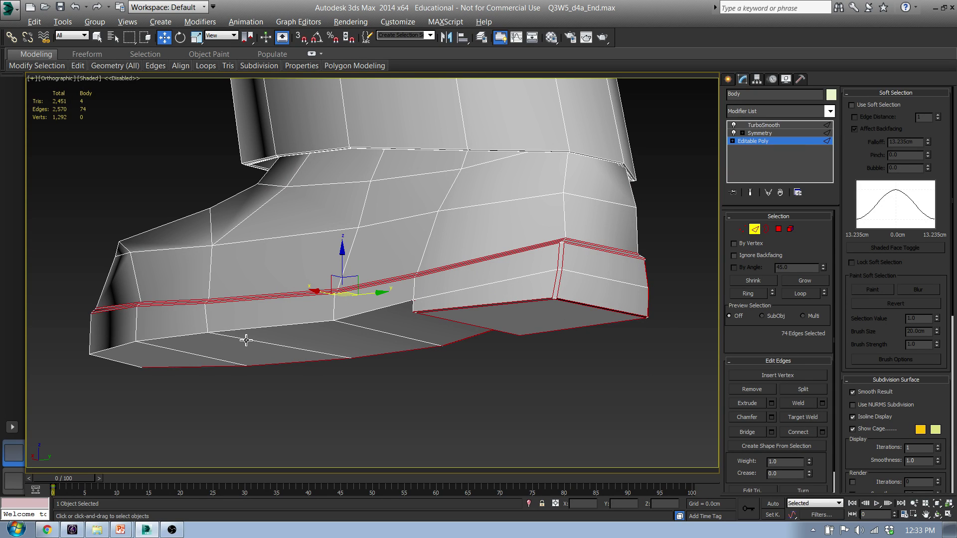
pyautogui.keyDown('alt'); pyautogui.moveTo(148, 310); pyautogui.dragTo(214, 317, button='middle'); pyautogui.keyUp('alt')
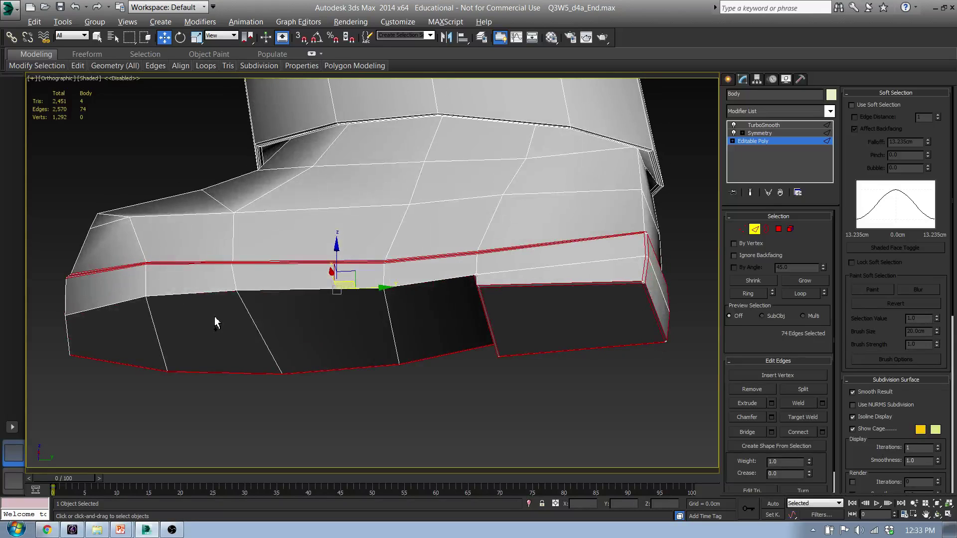
pyautogui.hotkey('ctrl', 'z')
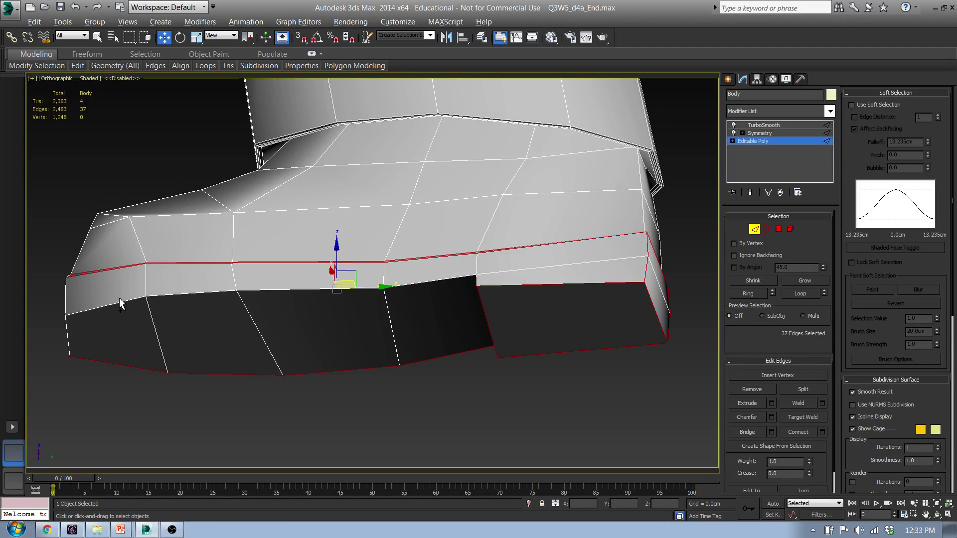
# Add the sole's missing inner and toe edges and the heel's front corner edges, and chamfer the whole shoe selection.
pyautogui.keyDown('ctrl'); pyautogui.doubleClick(109, 305); pyautogui.keyUp('ctrl')
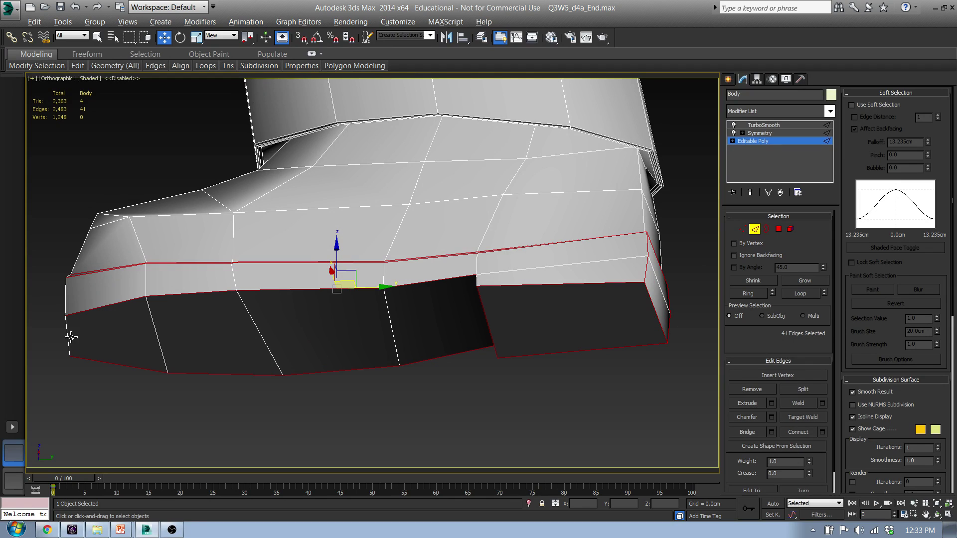
pyautogui.keyDown('alt'); pyautogui.moveTo(451, 318); pyautogui.dragTo(674, 358, button='middle'); pyautogui.keyUp('alt')
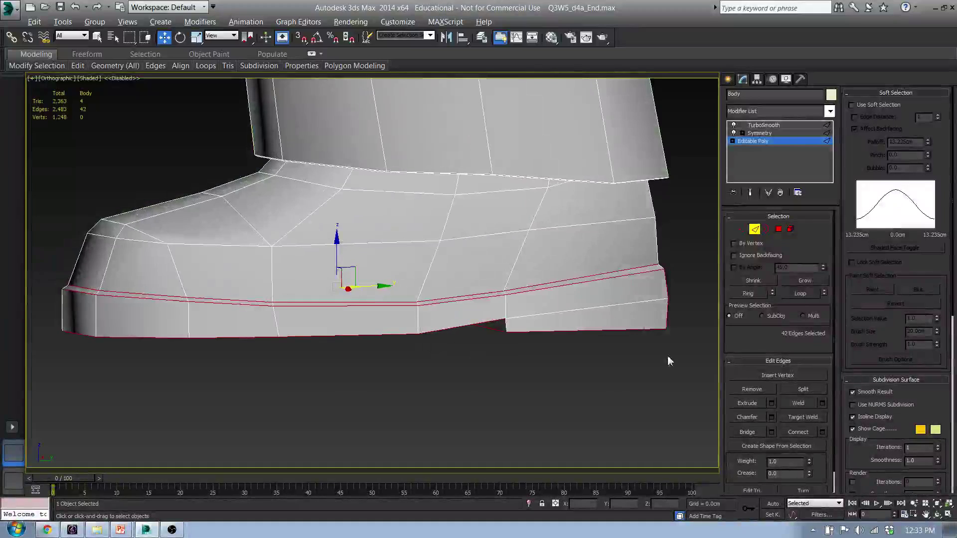
pyautogui.keyDown('alt'); pyautogui.moveTo(509, 331); pyautogui.dragTo(603, 345, button='middle'); pyautogui.keyUp('alt')
pyautogui.keyDown('alt'); pyautogui.moveTo(272, 360); pyautogui.dragTo(239, 357, button='middle'); pyautogui.keyUp('alt')
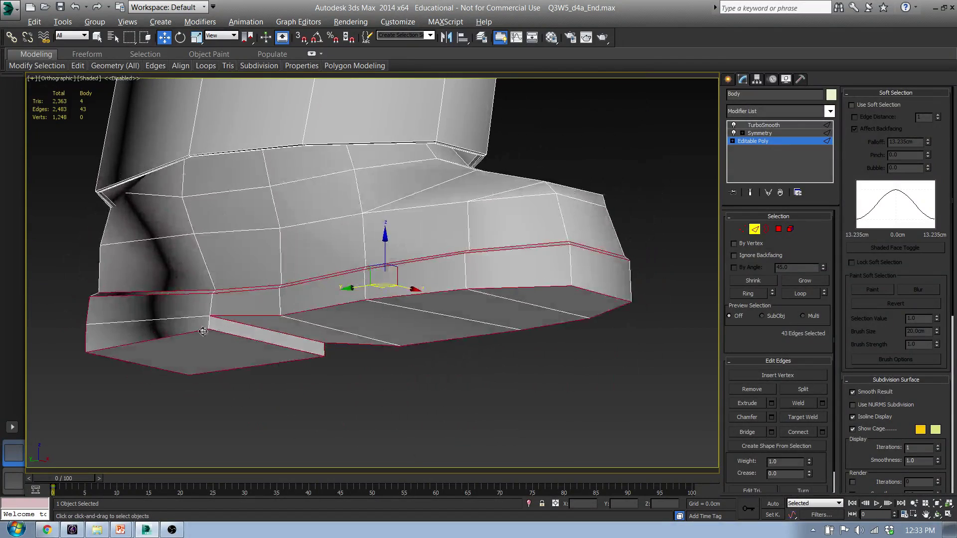
pyautogui.scroll(5, 235, 357)
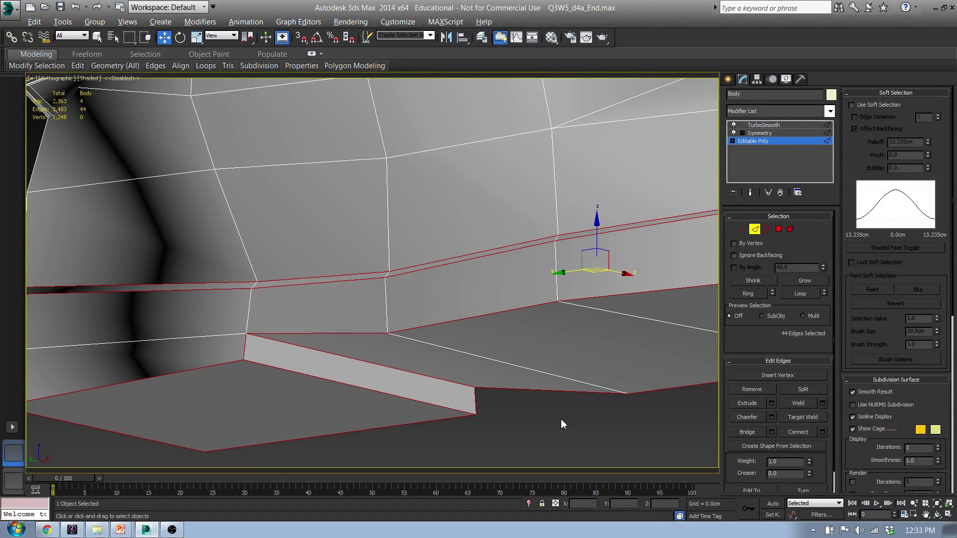
pyautogui.click(758, 420)
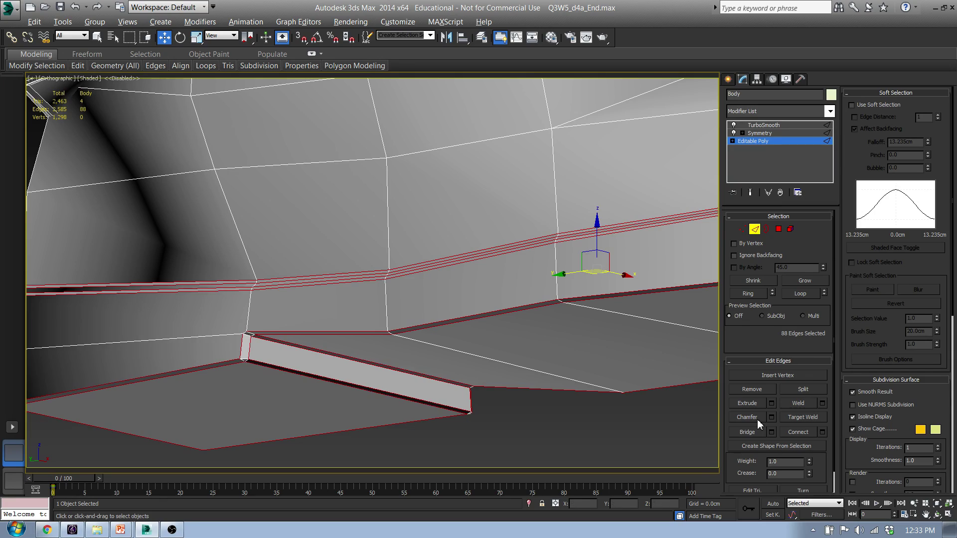
# Select the paired edge loops along both the upper and lower borders of the waistband.
pyautogui.keyDown('alt'); pyautogui.moveTo(445, 362); pyautogui.dragTo(434, 404, button='middle'); pyautogui.keyUp('alt')
pyautogui.keyDown('alt'); pyautogui.moveTo(413, 311); pyautogui.dragTo(430, 248, button='middle'); pyautogui.keyUp('alt')
pyautogui.scroll(-5, 395, 265)
pyautogui.moveTo(403, 199); pyautogui.dragTo(415, 421, button='middle')
pyautogui.scroll(-3, 411, 198)
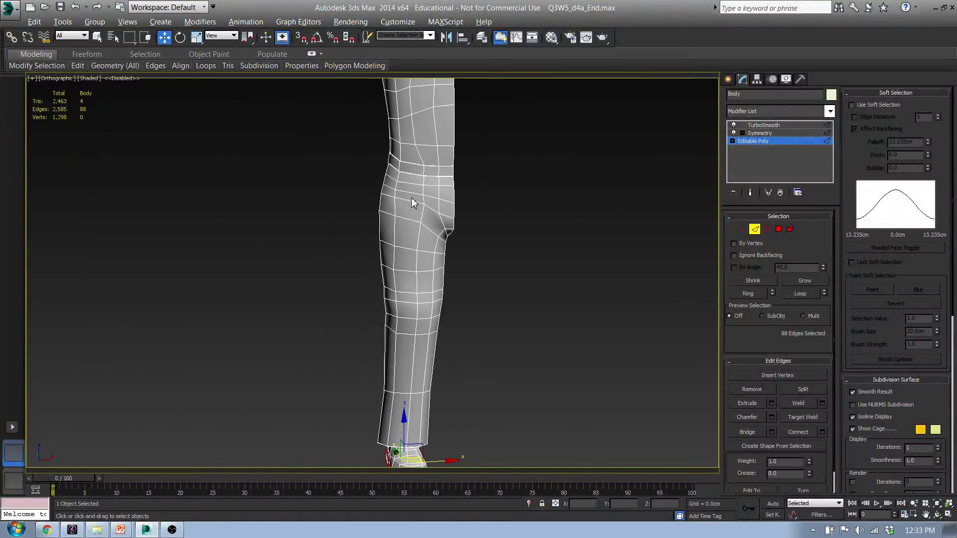
pyautogui.scroll(10, 406, 159)
pyautogui.doubleClick(280, 229)
pyautogui.keyDown('ctrl'); pyautogui.doubleClick(249, 232); pyautogui.keyUp('ctrl')
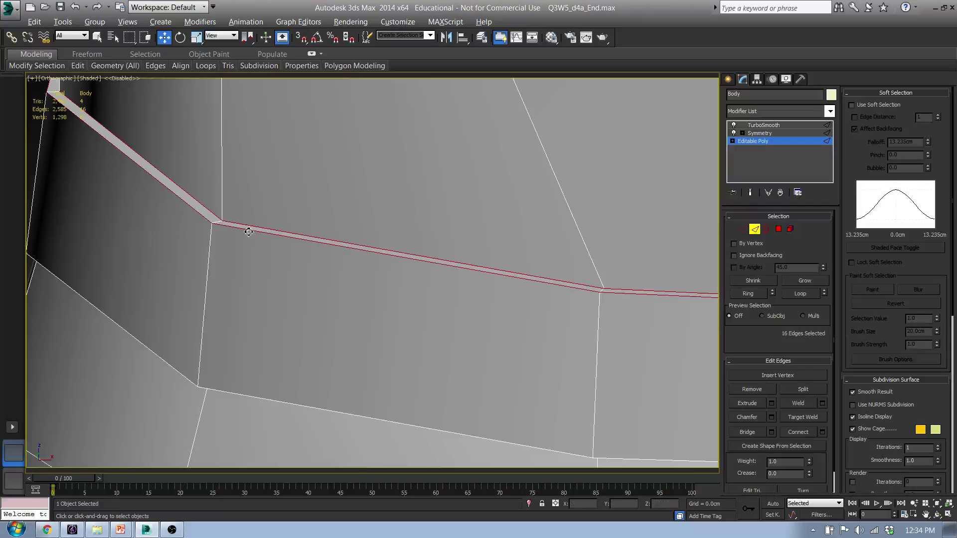
pyautogui.keyDown('alt'); pyautogui.moveTo(226, 395); pyautogui.dragTo(240, 213, button='middle'); pyautogui.keyUp('alt')
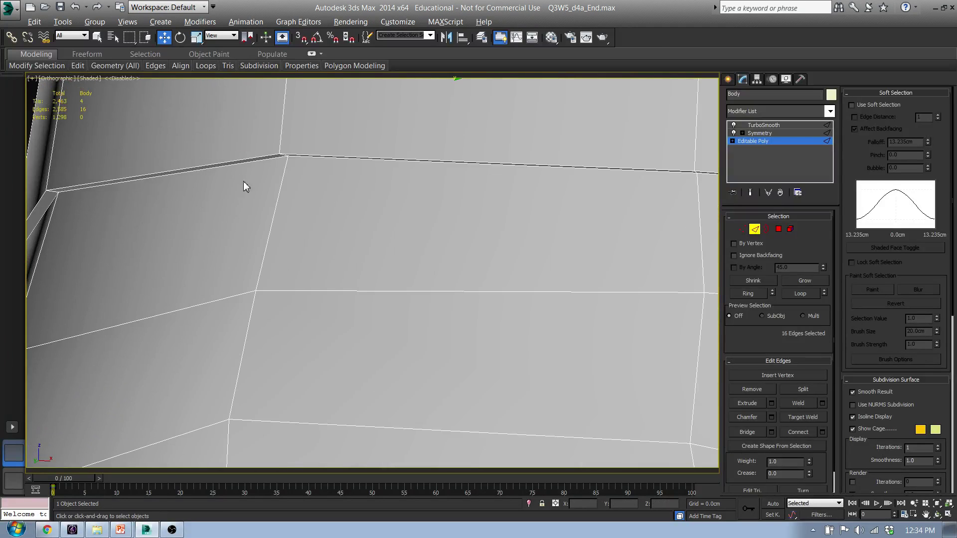
pyautogui.keyDown('ctrl'); pyautogui.doubleClick(266, 157); pyautogui.keyUp('ctrl')
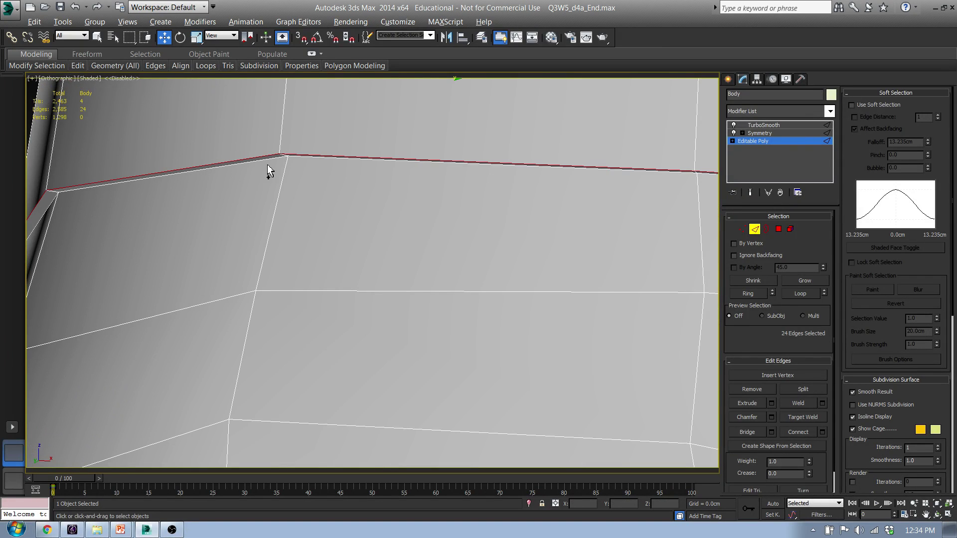
pyautogui.keyDown('ctrl'); pyautogui.doubleClick(267, 160); pyautogui.keyUp('ctrl')
# Chamfer the selected waistband edge loops by a very small amount, keeping the new edges close together.
pyautogui.moveTo(470, 178); pyautogui.dragTo(404, 207, button='middle')
pyautogui.scroll(-6, 439, 186)
pyautogui.keyDown('alt'); pyautogui.moveTo(310, 182); pyautogui.dragTo(372, 200, button='middle'); pyautogui.keyUp('alt')
pyautogui.scroll(5, 372, 199)
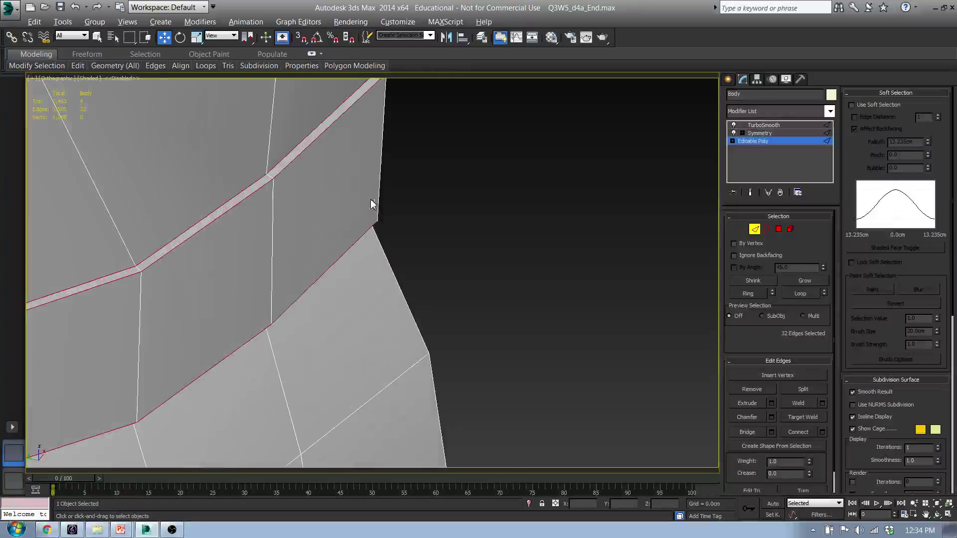
pyautogui.scroll(-6, 354, 191)
pyautogui.moveTo(205, 254); pyautogui.dragTo(349, 259, button='middle')
pyautogui.keyDown('alt'); pyautogui.moveTo(460, 246); pyautogui.dragTo(600, 316, button='middle'); pyautogui.keyUp('alt')
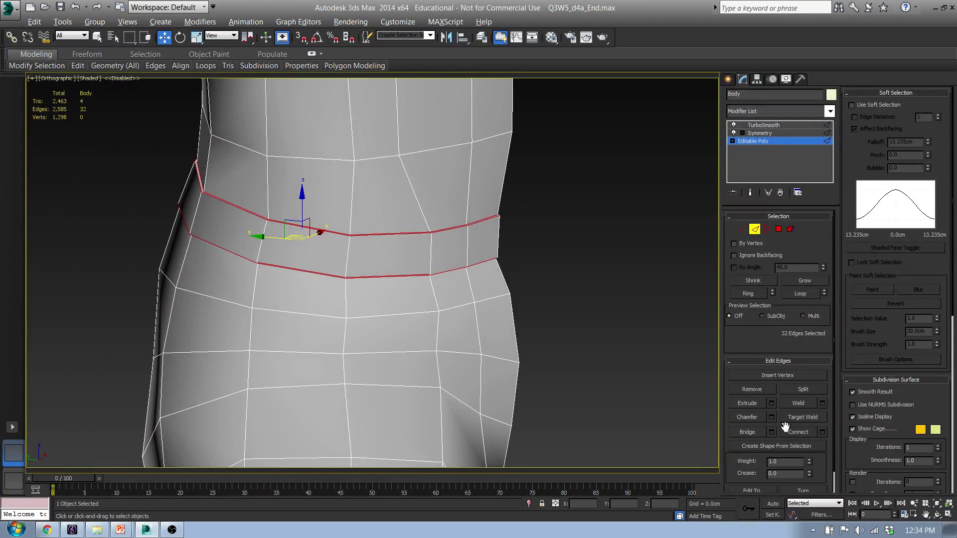
pyautogui.scroll(8, 464, 271)
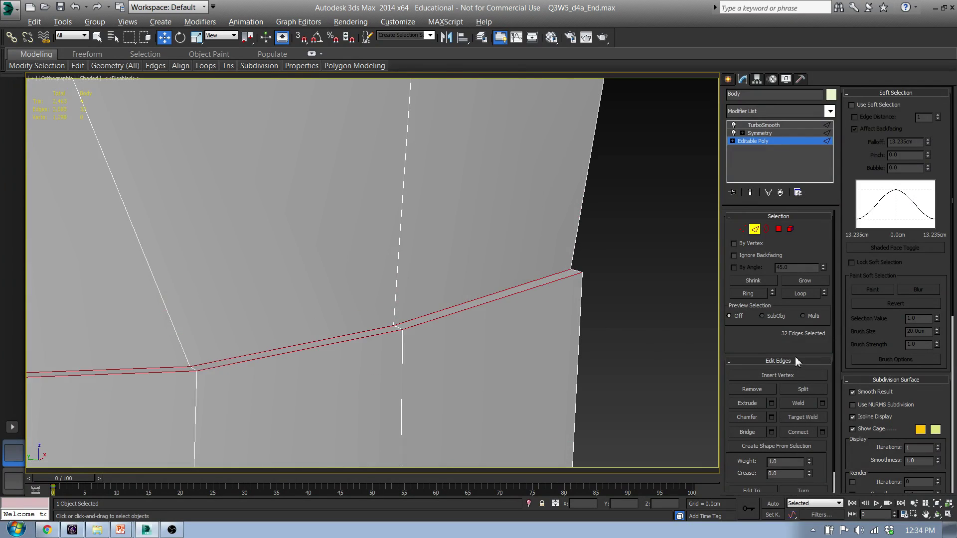
pyautogui.scroll(-3, 617, 319)
pyautogui.click(747, 417)
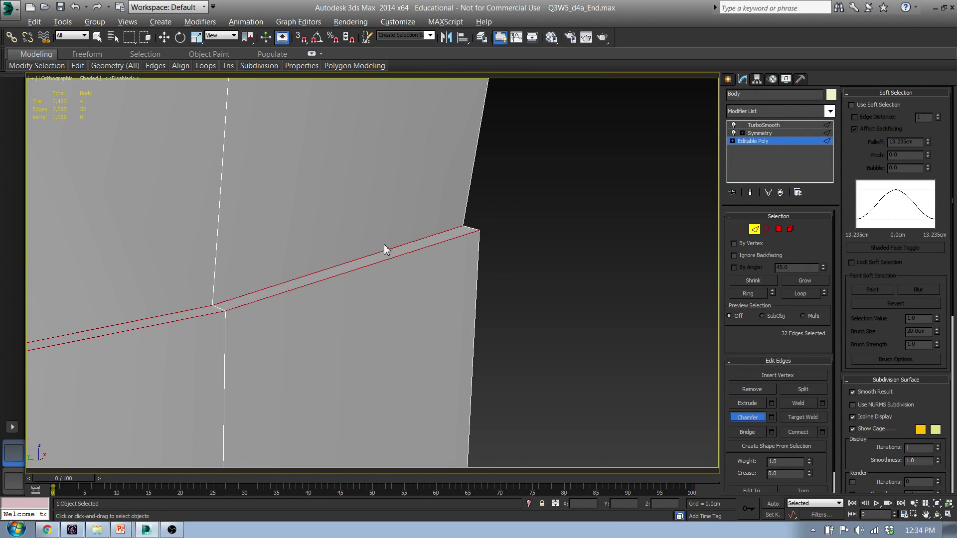
pyautogui.moveTo(391, 259); pyautogui.dragTo(392, 256)
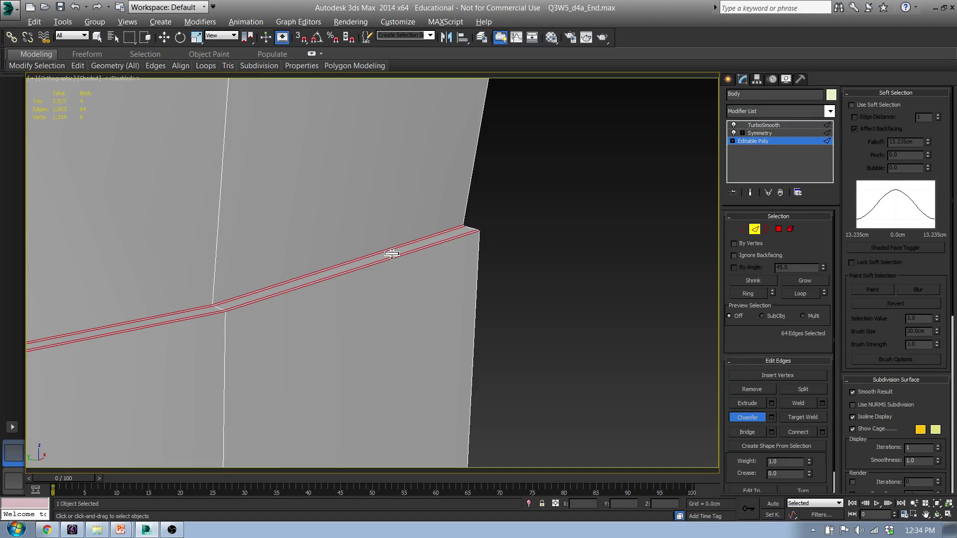
pyautogui.scroll(6, 342, 279)
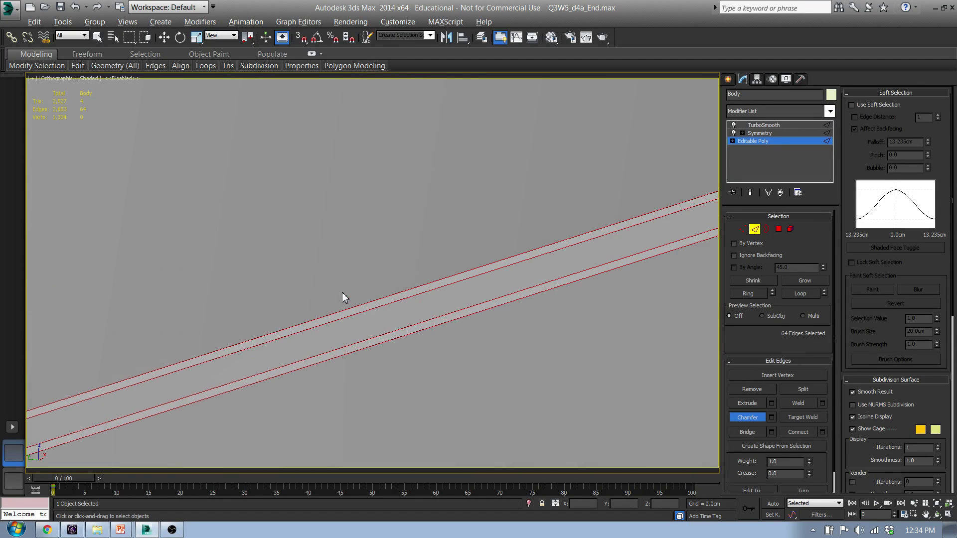
pyautogui.scroll(-7, 342, 292)
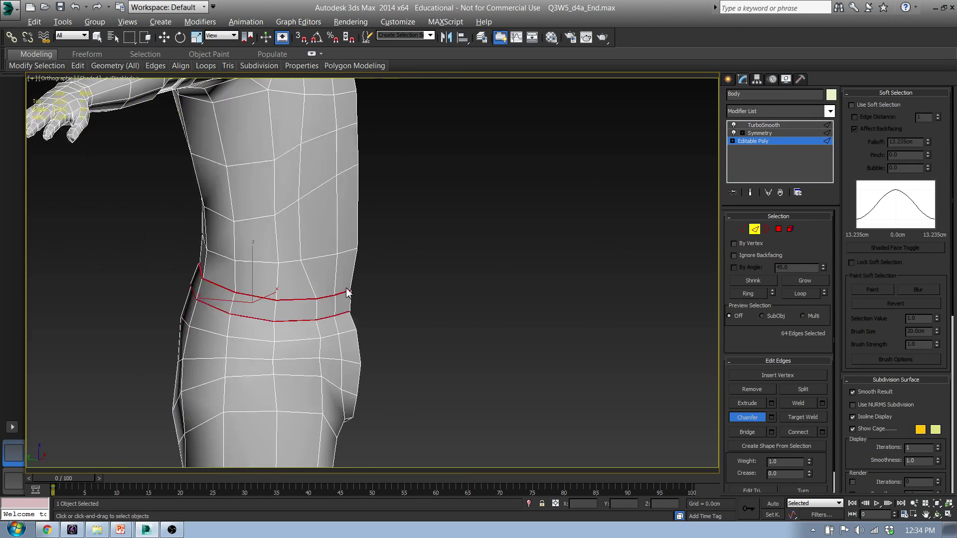
# Leave edge editing and show the end result of the modifier stack to check the smoothed waistband.
pyautogui.click(756, 230)
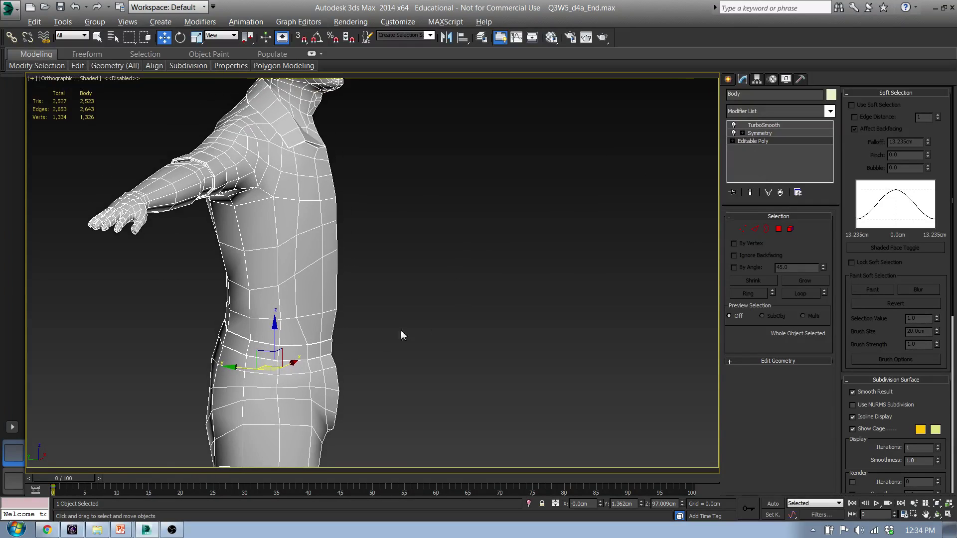
pyautogui.scroll(8, 349, 364)
pyautogui.scroll(-3, 371, 342)
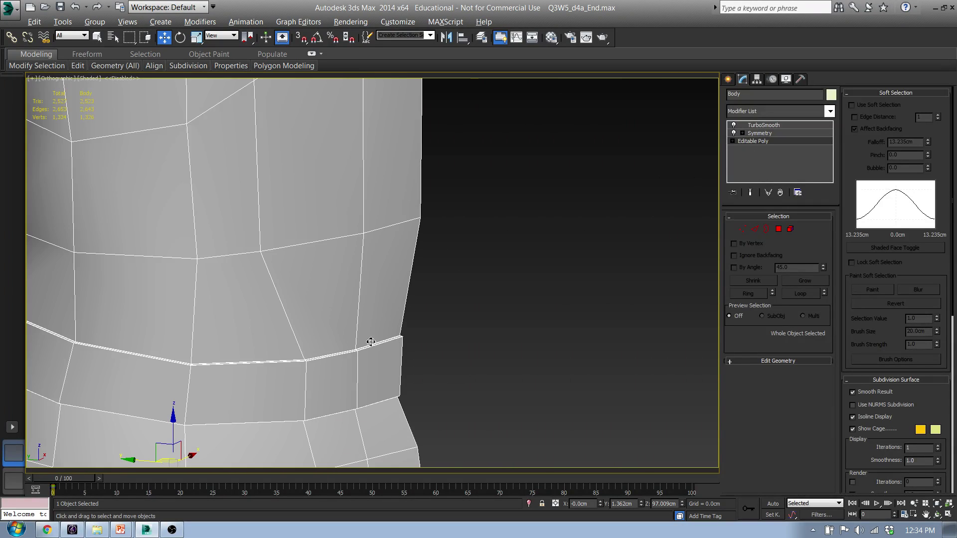
pyautogui.click(750, 192)
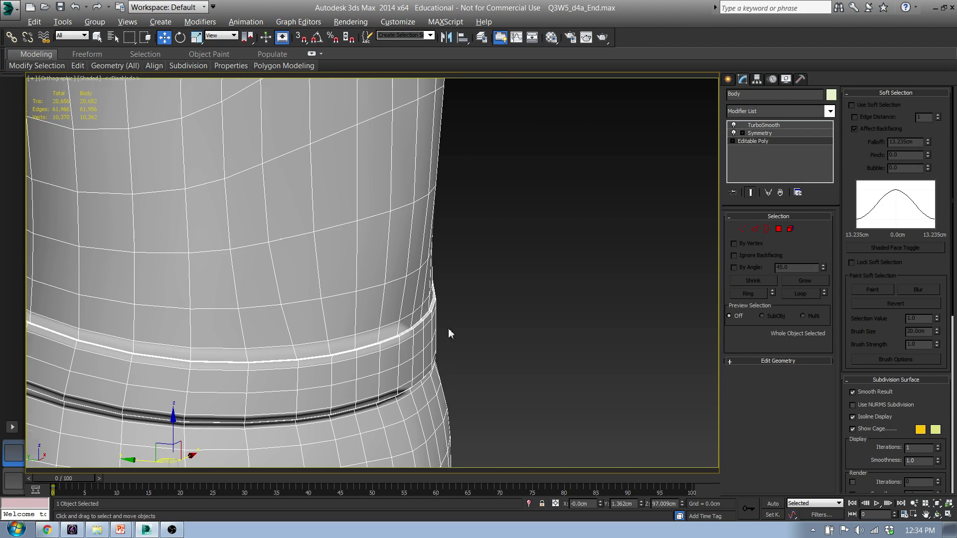
pyautogui.scroll(-4, 517, 259)
pyautogui.keyDown('alt'); pyautogui.moveTo(494, 269); pyautogui.dragTo(534, 269, button='middle'); pyautogui.keyUp('alt')
pyautogui.click(568, 270)
pyautogui.moveTo(632, 273)
pyautogui.keyDown('alt'); pyautogui.mouseDown(button='middle')
pyautogui.moveTo(591, 272)
pyautogui.moveTo(632, 274)
pyautogui.mouseUp(button='middle'); pyautogui.keyUp('alt')
# Deselect the body and examine the smoothed waistband, torso and collar without the wireframe.
pyautogui.click(421, 204)
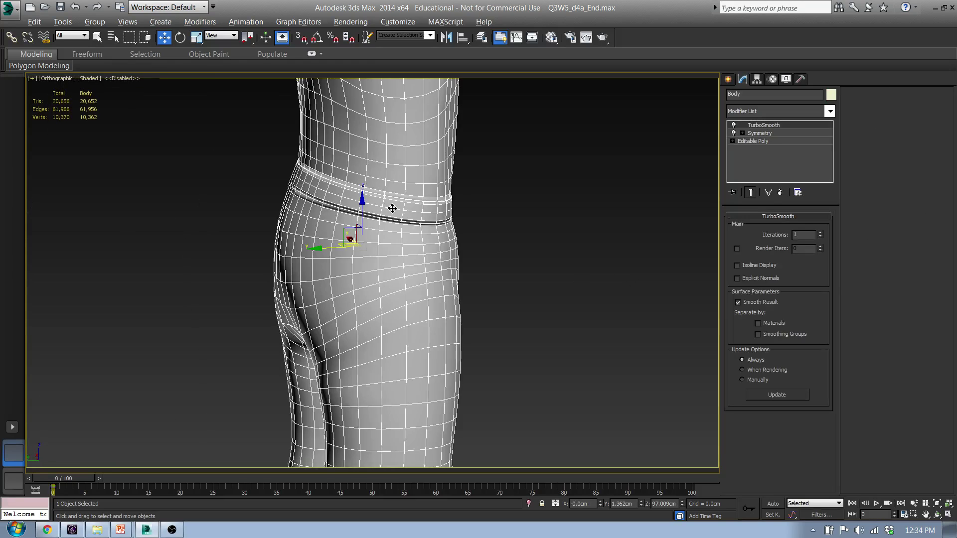
pyautogui.keyDown('alt'); pyautogui.moveTo(421, 204); pyautogui.dragTo(461, 205, button='middle'); pyautogui.keyUp('alt')
pyautogui.click(536, 225)
pyautogui.moveTo(396, 233); pyautogui.dragTo(381, 285, button='middle')
pyautogui.scroll(-5, 380, 285)
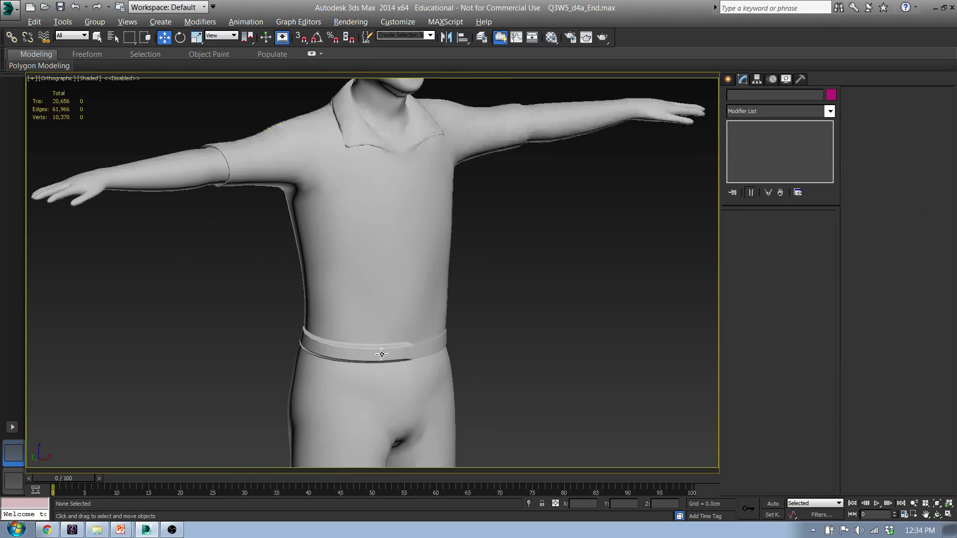
pyautogui.scroll(8, 395, 256)
pyautogui.scroll(3, 395, 256)
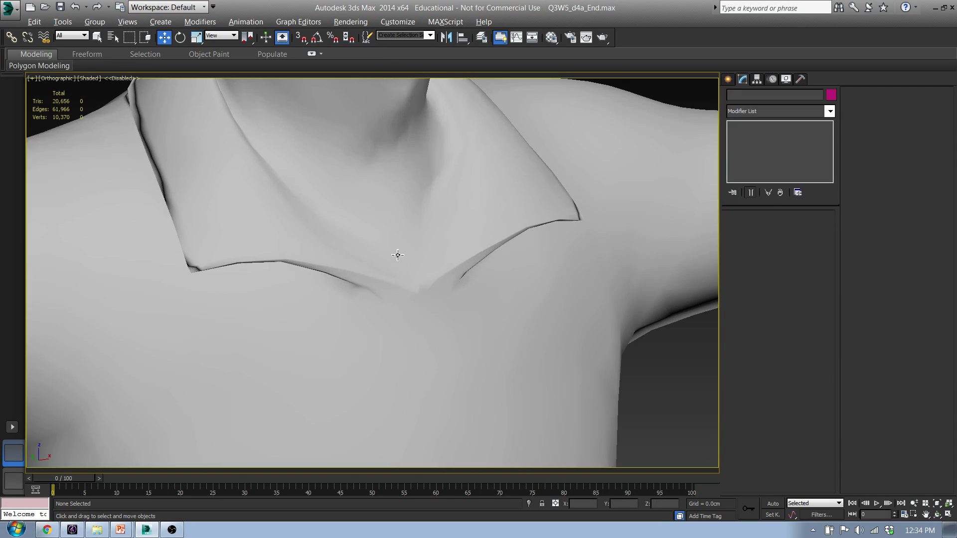
# Reselect the body and open its Editable Poly edges for editing with the end-result display turned off.
pyautogui.moveTo(444, 189); pyautogui.dragTo(421, 247, button='middle')
pyautogui.click(437, 264)
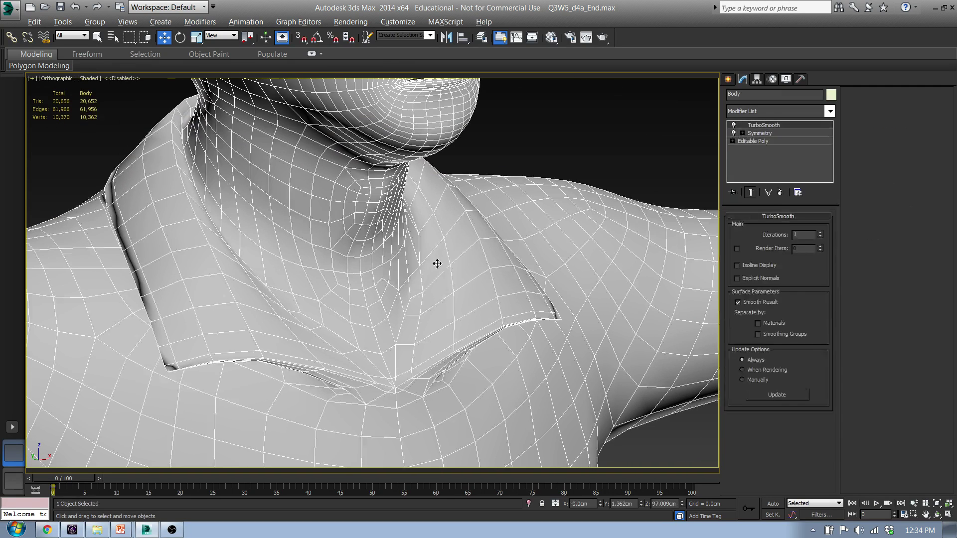
pyautogui.click(763, 142)
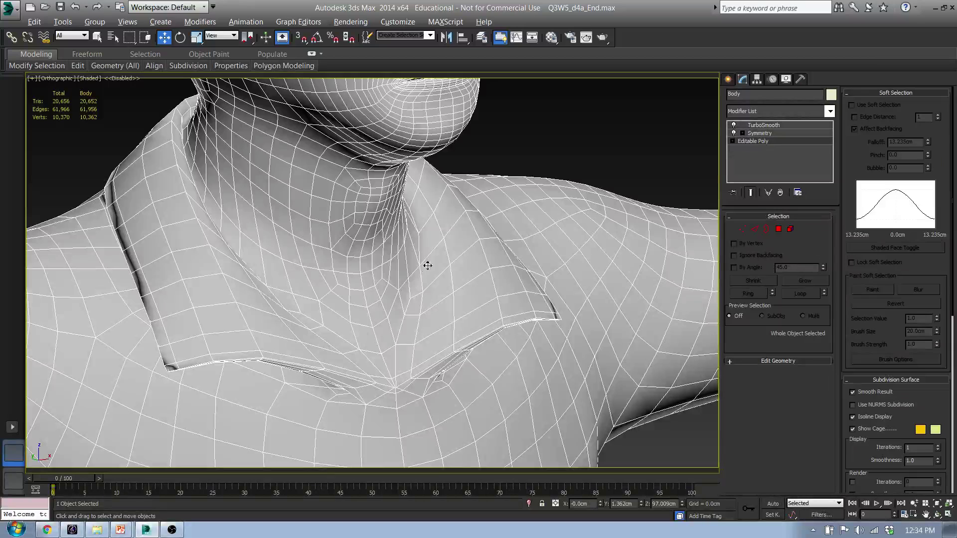
pyautogui.click(423, 280)
pyautogui.click(765, 142)
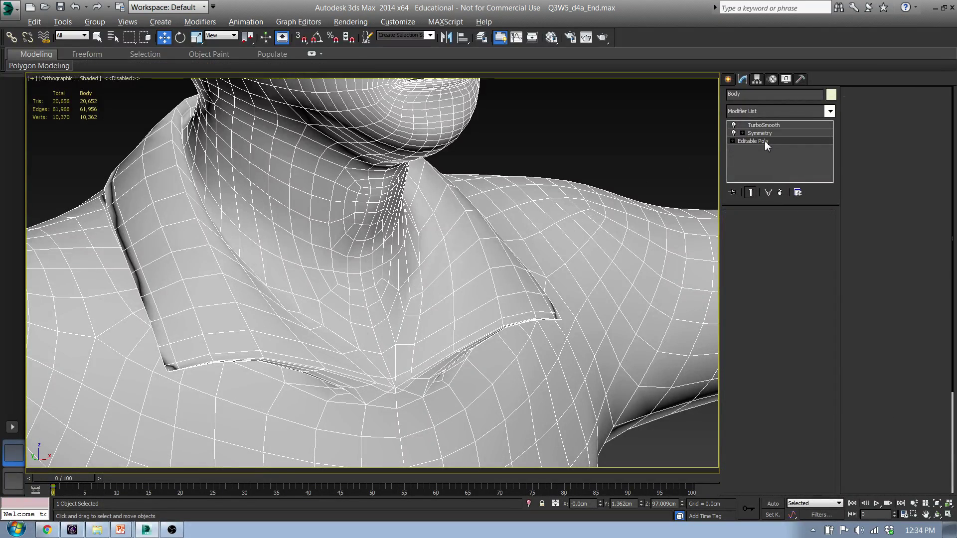
pyautogui.click(755, 230)
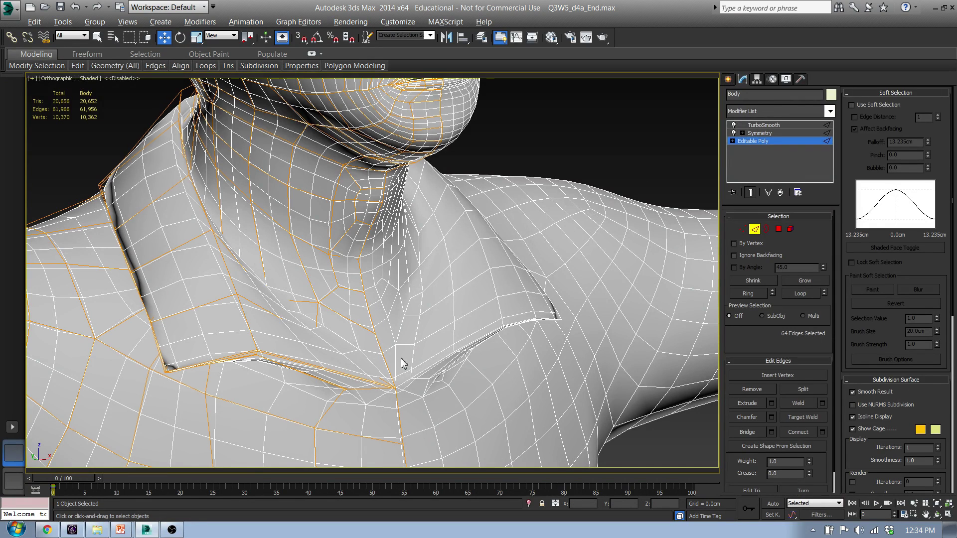
pyautogui.click(751, 193)
# Select the edges along the collar's inner fold line, from the front point around to the back of the neck.
pyautogui.keyDown('alt'); pyautogui.moveTo(380, 348); pyautogui.dragTo(188, 368, button='middle'); pyautogui.keyUp('alt')
pyautogui.doubleClick(133, 377)
pyautogui.keyDown('alt'); pyautogui.moveTo(133, 377); pyautogui.dragTo(158, 345, button='middle'); pyautogui.keyUp('alt')
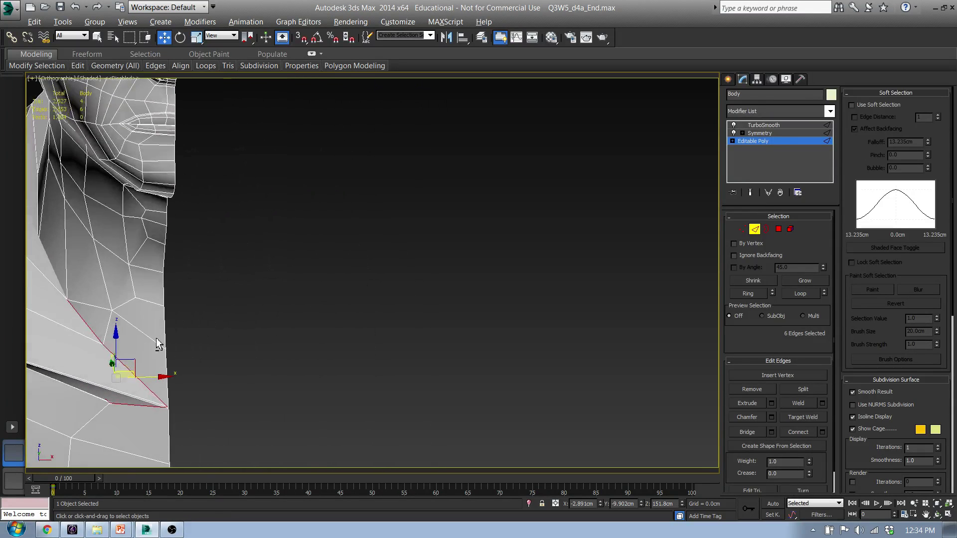
pyautogui.keyDown('ctrl'); pyautogui.doubleClick(39, 220); pyautogui.keyUp('ctrl')
pyautogui.keyDown('alt'); pyautogui.moveTo(75, 319); pyautogui.dragTo(475, 326, button='middle'); pyautogui.keyUp('alt')
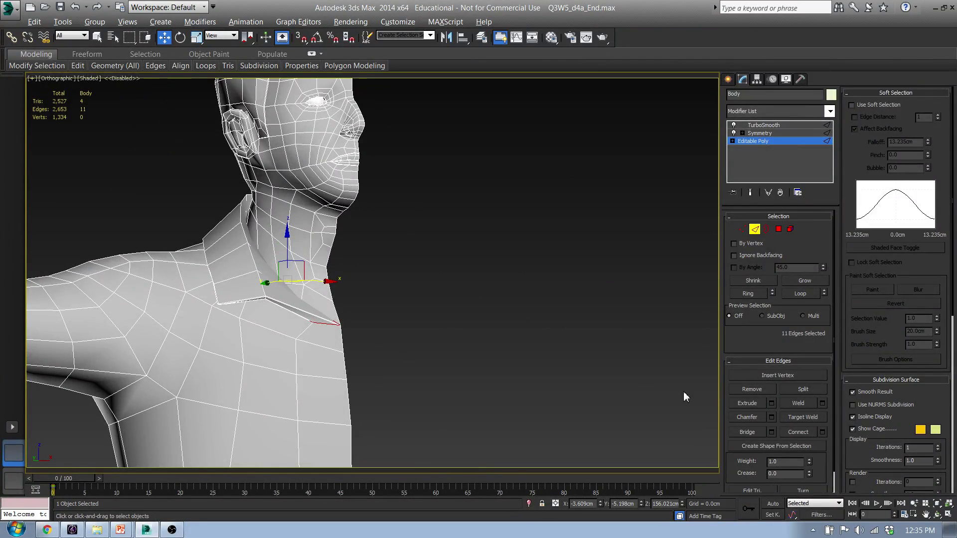
# Chamfer the selected collar fold edges by a small amount and return to the TurboSmooth level.
pyautogui.keyDown('shift'); pyautogui.moveTo(305, 271); pyautogui.dragTo(331, 305); pyautogui.keyUp('shift')
pyautogui.keyDown('alt'); pyautogui.moveTo(331, 306); pyautogui.dragTo(468, 268, button='middle'); pyautogui.keyUp('alt')
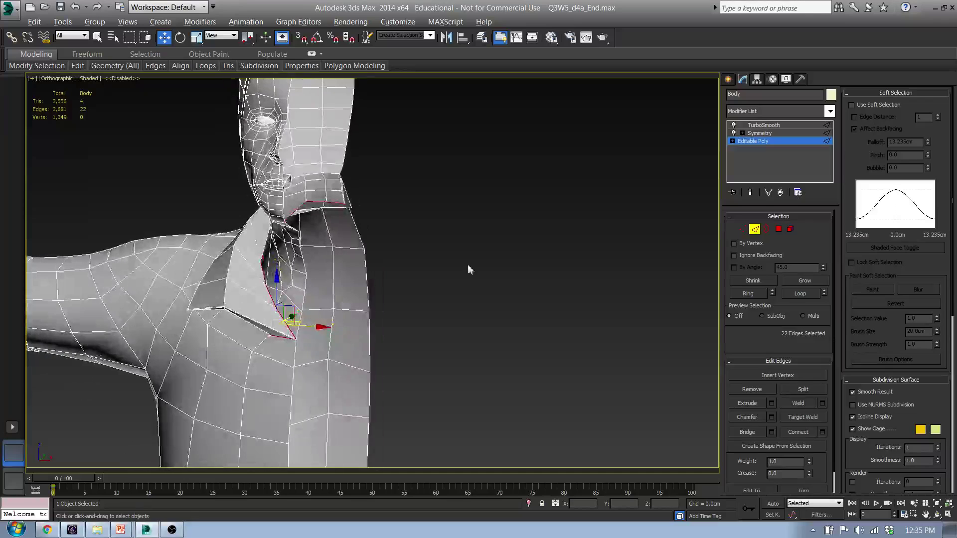
pyautogui.click(755, 146)
pyautogui.click(763, 126)
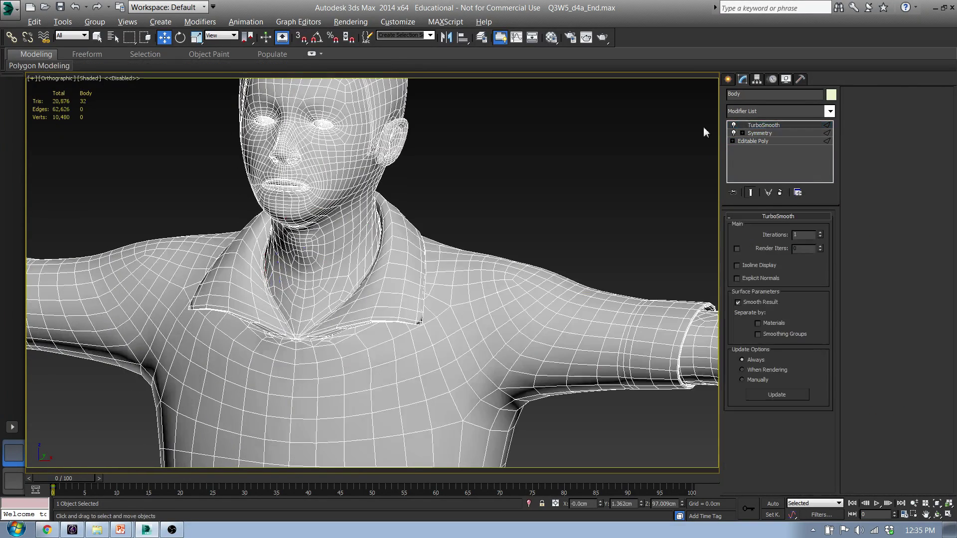
# Examine the smoothed collar and neckline from the front, with and without the body's wireframe.
pyautogui.scroll(-3, 344, 284)
pyautogui.click(512, 184)
pyautogui.scroll(5, 469, 247)
pyautogui.click(519, 288)
pyautogui.scroll(-5, 248, 278)
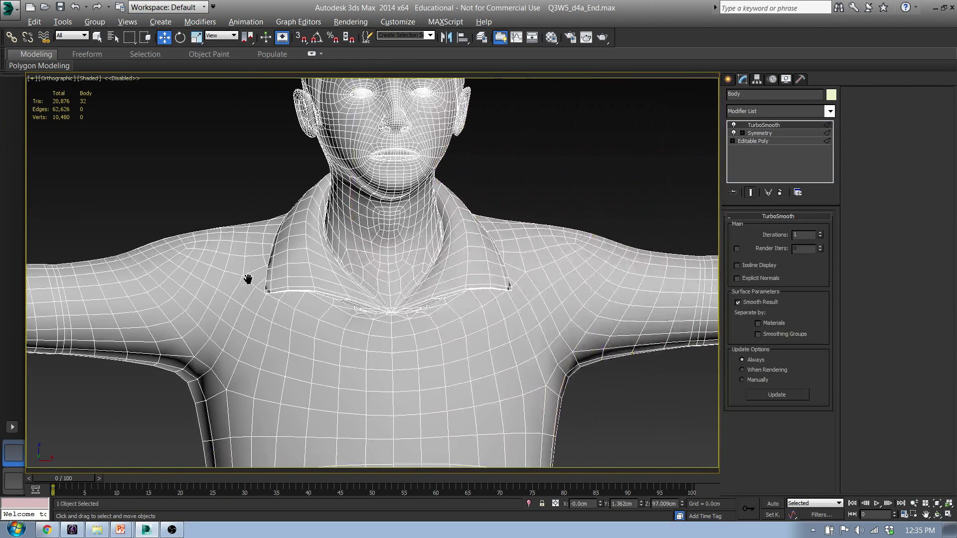
pyautogui.click(509, 192)
pyautogui.click(357, 252)
# Examine the smoothed ear up close, comparing the plain shaded surface with its wireframe.
pyautogui.keyDown('alt'); pyautogui.moveTo(357, 251); pyautogui.dragTo(257, 219, button='middle'); pyautogui.keyUp('alt')
pyautogui.scroll(6, 365, 231)
pyautogui.scroll(-5, 365, 232)
pyautogui.scroll(6, 258, 219)
pyautogui.click(156, 248)
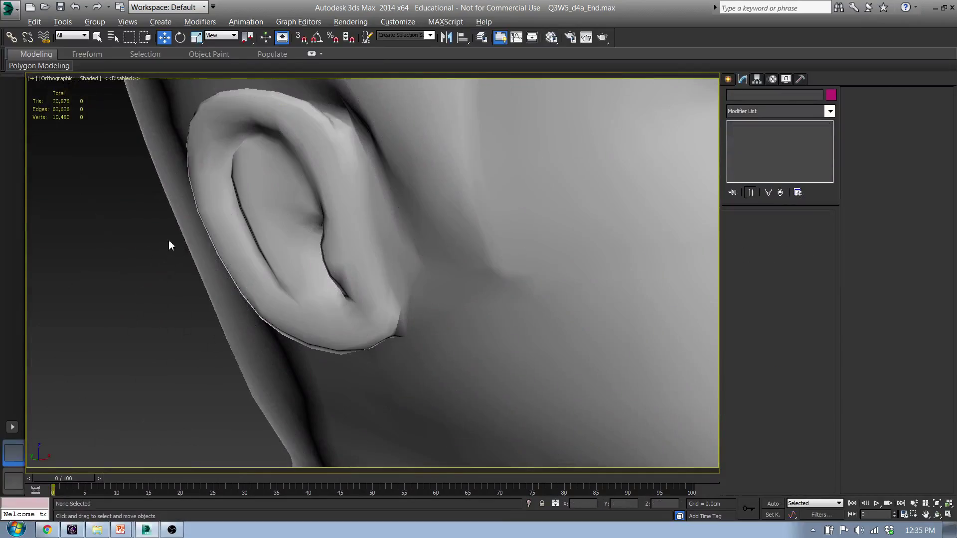
pyautogui.click(262, 213)
pyautogui.scroll(-3, 262, 213)
pyautogui.keyDown('alt'); pyautogui.moveTo(261, 213); pyautogui.dragTo(295, 316, button='middle'); pyautogui.keyUp('alt')
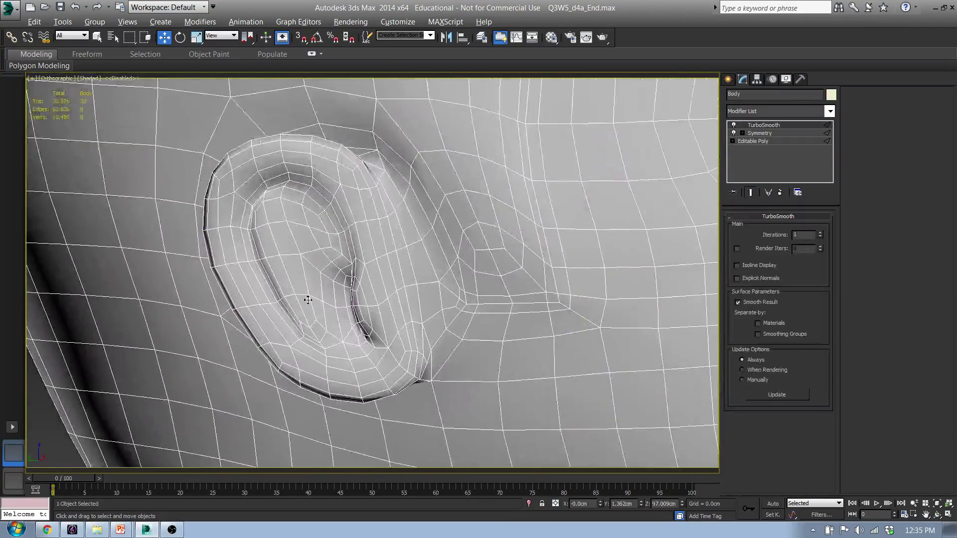
pyautogui.scroll(4, 311, 260)
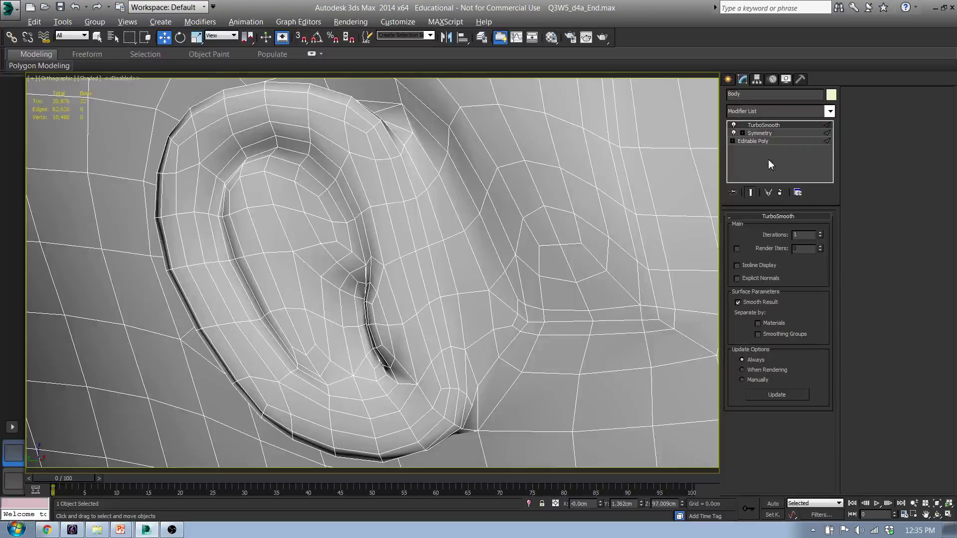
pyautogui.scroll(-5, 270, 215)
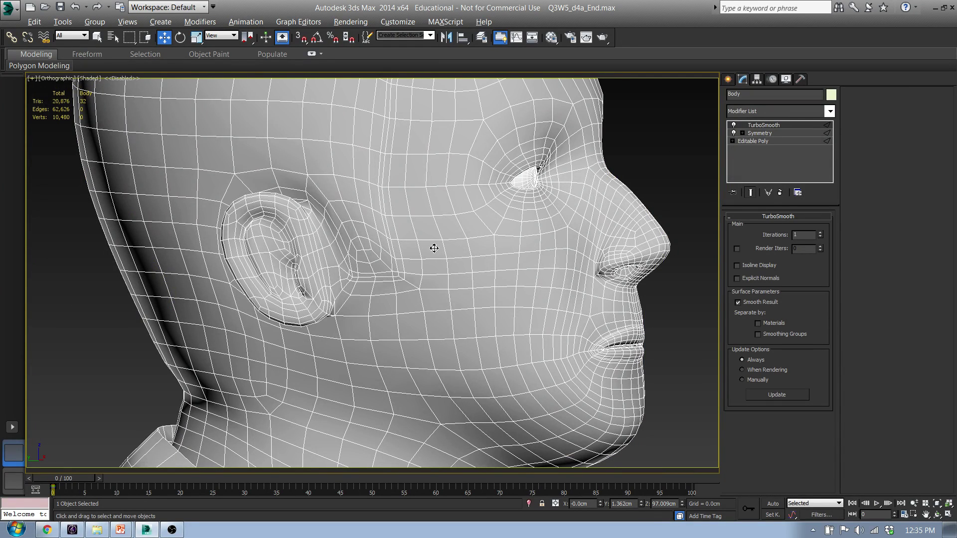
# Open the base mesh's edges for editing at the ear and show the smoothed end result while editing.
pyautogui.click(753, 141)
pyautogui.click(755, 229)
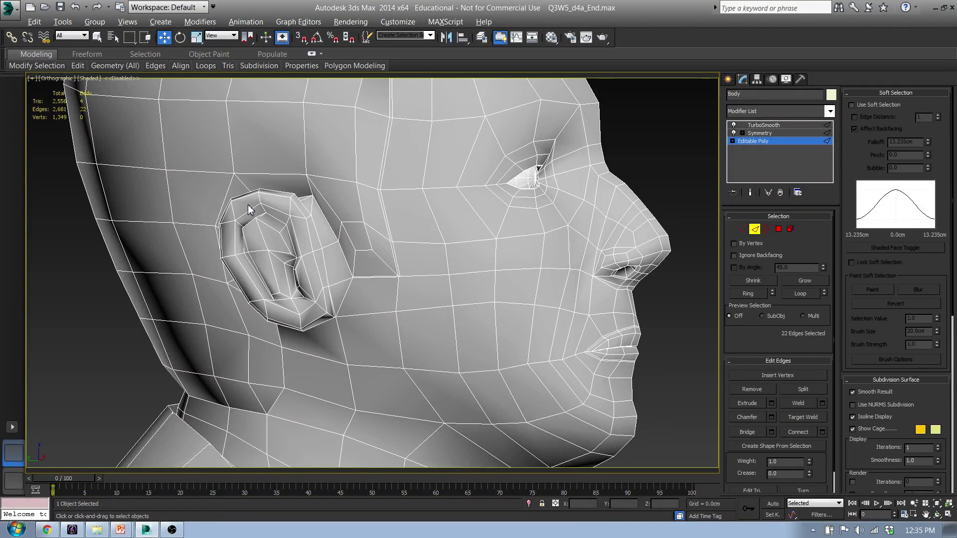
pyautogui.click(251, 252)
pyautogui.keyDown('alt'); pyautogui.moveTo(251, 252); pyautogui.dragTo(230, 287, button='middle'); pyautogui.keyUp('alt')
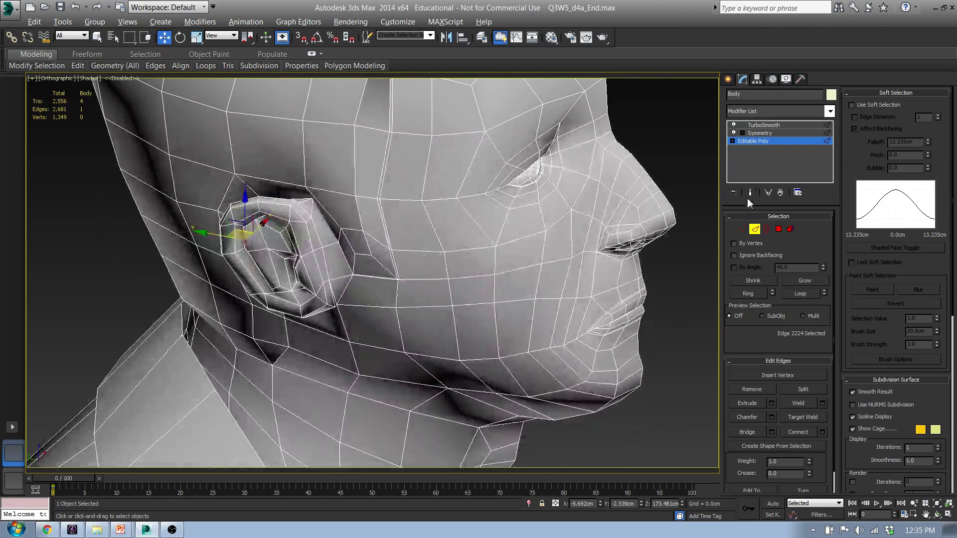
pyautogui.click(751, 192)
# Select the edges along the ear's upper outer rim and move them upward to heighten the ear.
pyautogui.keyDown('alt'); pyautogui.moveTo(349, 227); pyautogui.dragTo(338, 212, button='middle'); pyautogui.keyUp('alt')
pyautogui.scroll(8, 270, 208)
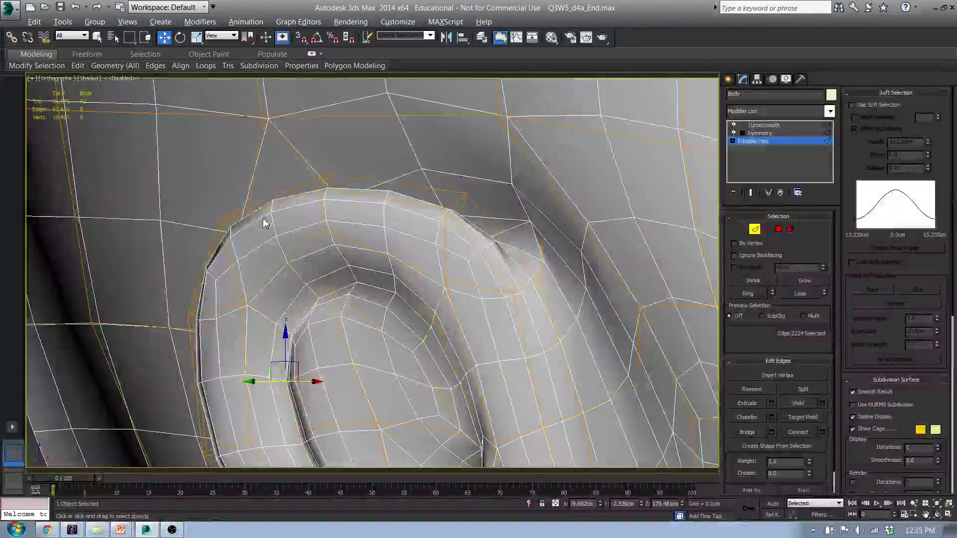
pyautogui.click(281, 196)
pyautogui.keyDown('ctrl'); pyautogui.click(304, 189); pyautogui.keyUp('ctrl')
pyautogui.moveTo(262, 181); pyautogui.dragTo(256, 160)
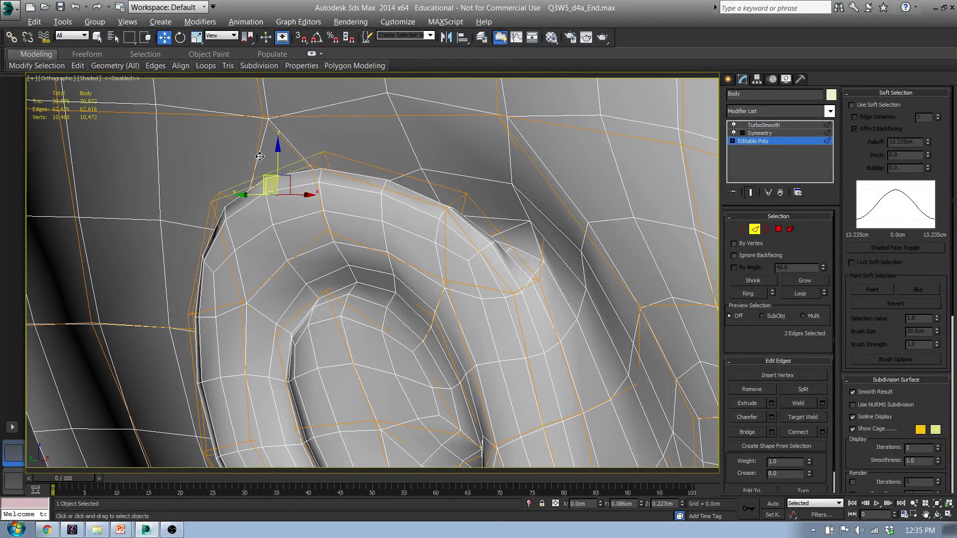
pyautogui.keyDown('ctrl'); pyautogui.click(405, 198); pyautogui.keyUp('ctrl')
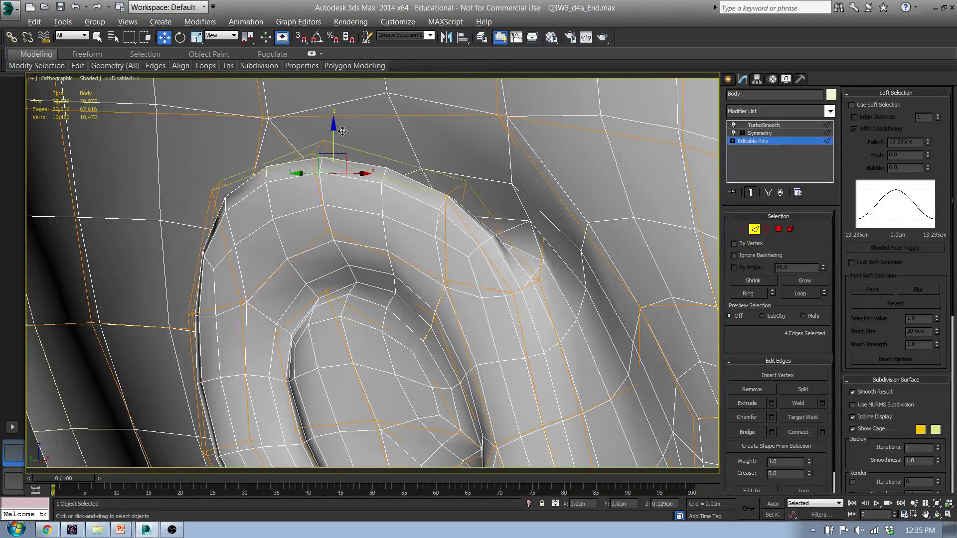
pyautogui.moveTo(363, 260); pyautogui.dragTo(362, 279, button='middle')
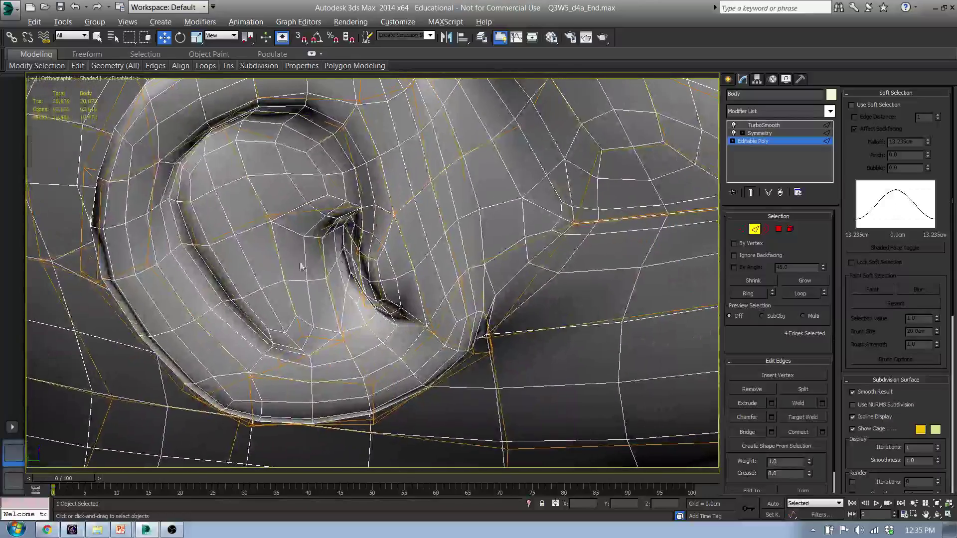
# Select two edges along the rear inner fold of the ear and chamfer them slightly to sharpen the crease.
pyautogui.click(222, 272)
pyautogui.keyDown('ctrl'); pyautogui.click(193, 234); pyautogui.keyUp('ctrl')
pyautogui.keyDown('alt'); pyautogui.moveTo(259, 239); pyautogui.dragTo(719, 393, button='middle'); pyautogui.keyUp('alt')
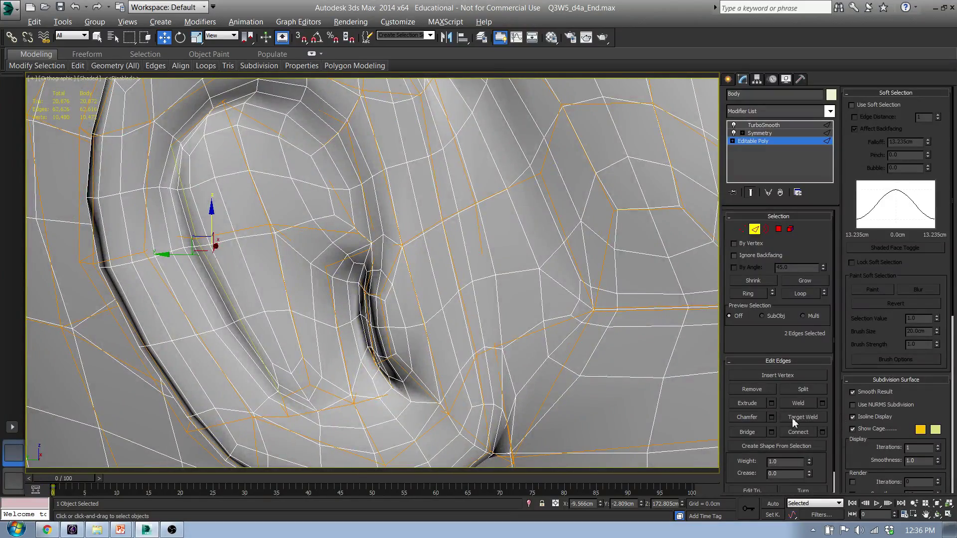
pyautogui.click(757, 418)
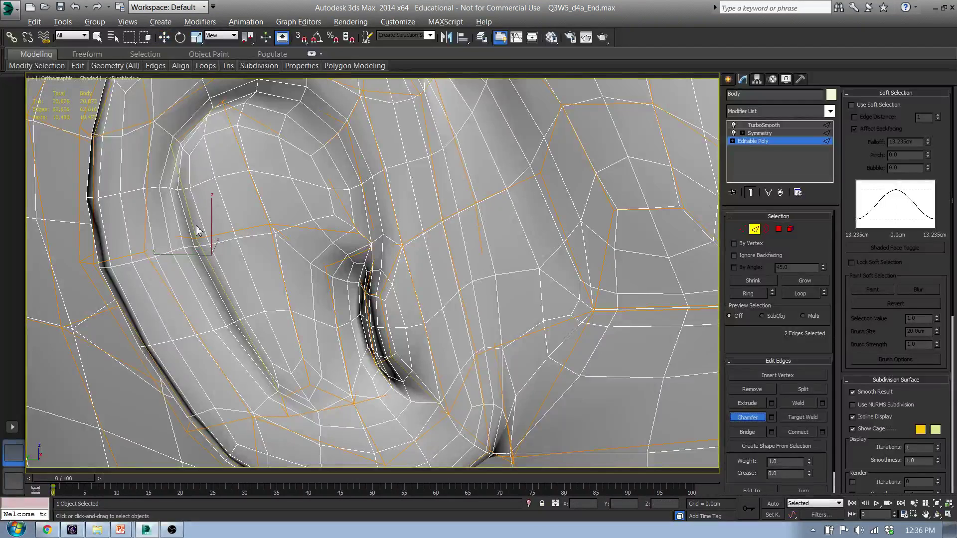
pyautogui.moveTo(196, 226); pyautogui.dragTo(213, 204)
pyautogui.moveTo(228, 189); pyautogui.dragTo(229, 184)
pyautogui.keyDown('alt'); pyautogui.moveTo(230, 184); pyautogui.dragTo(261, 270, button='middle'); pyautogui.keyUp('alt')
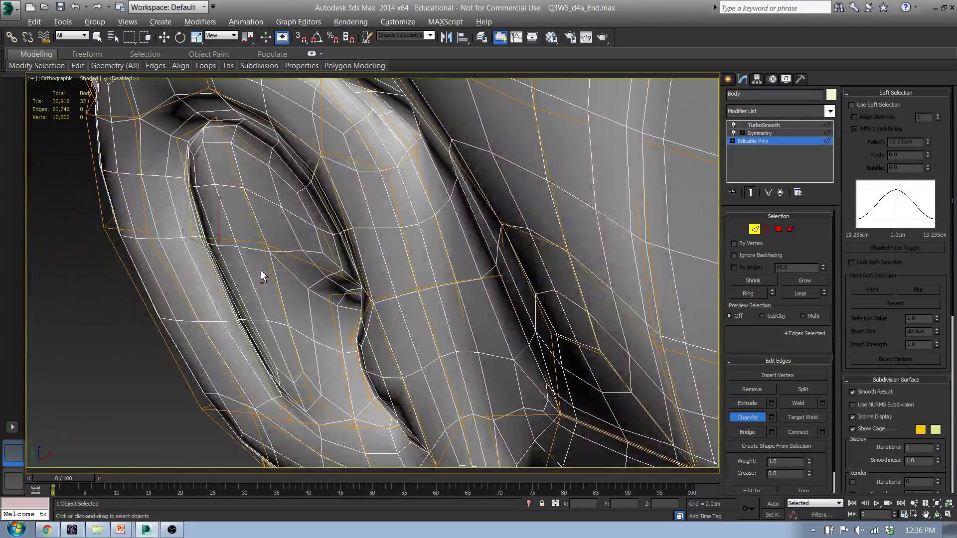
# Move the chamfered inner-fold edges slightly to refine the crease around the ear's bowl.
pyautogui.press('w')
pyautogui.moveTo(248, 245); pyautogui.dragTo(229, 251)
pyautogui.keyDown('alt'); pyautogui.moveTo(229, 251); pyautogui.dragTo(255, 279, button='middle'); pyautogui.keyUp('alt')
pyautogui.moveTo(203, 247); pyautogui.dragTo(207, 245)
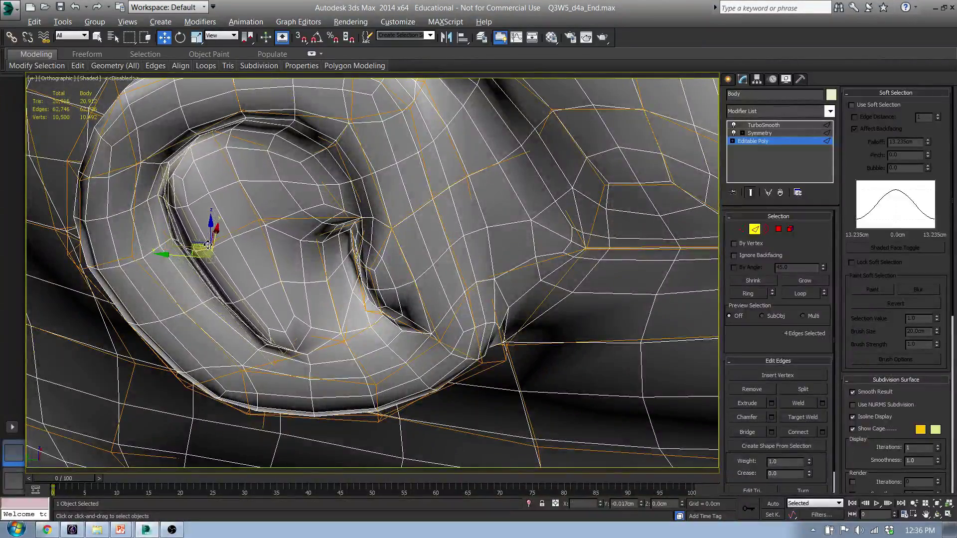
# Select two edges along the middle of the ear's rear rim and chamfer them into paired edges.
pyautogui.click(154, 276)
pyautogui.keyDown('ctrl'); pyautogui.click(134, 232); pyautogui.keyUp('ctrl')
pyautogui.keyDown('alt'); pyautogui.moveTo(134, 232); pyautogui.dragTo(224, 285, button='middle'); pyautogui.keyUp('alt')
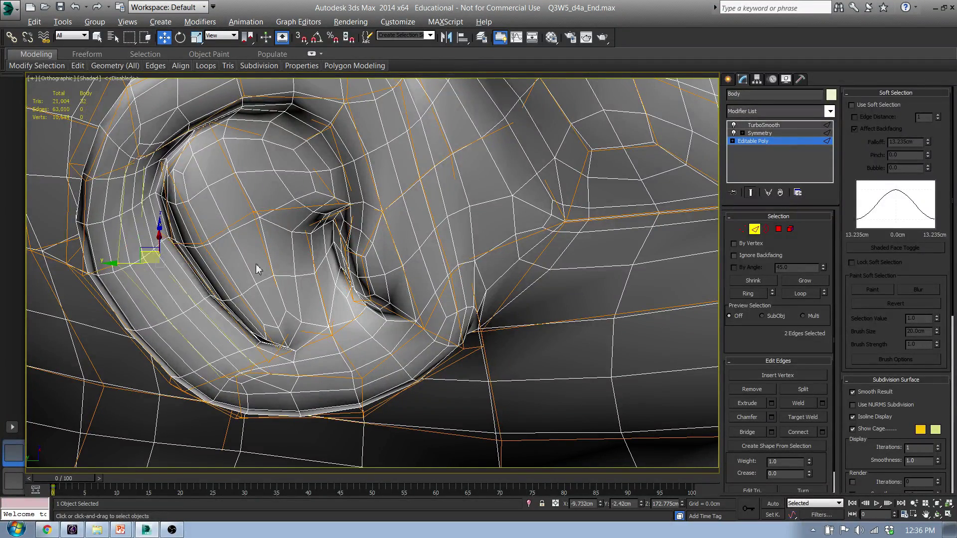
pyautogui.click(746, 418)
pyautogui.moveTo(136, 236); pyautogui.dragTo(170, 252)
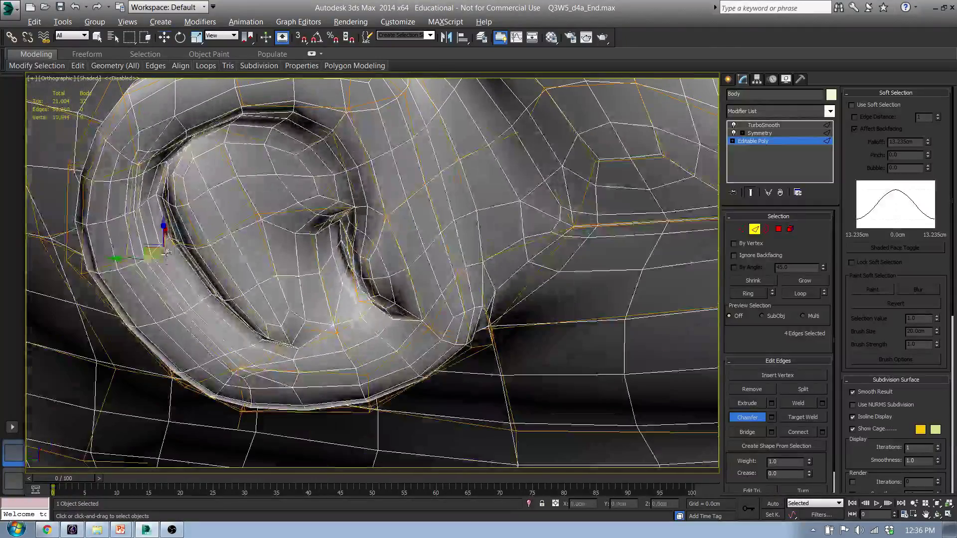
# Move four edges on the ear's rear rim about 0.32 cm along Y to shape the groove.
pyautogui.press('w')
pyautogui.click(141, 194)
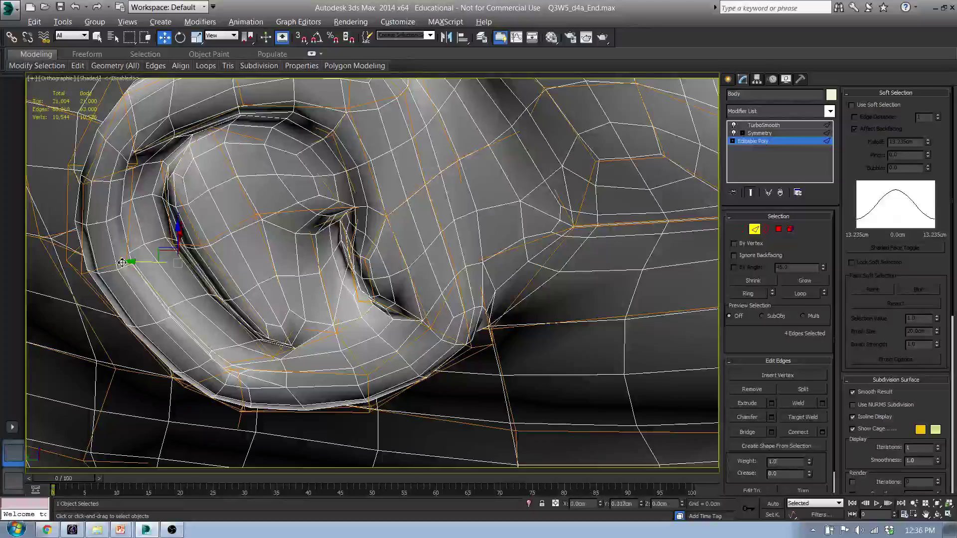
pyautogui.scroll(5, 140, 259)
pyautogui.scroll(-4, 98, 226)
pyautogui.scroll(3, 251, 288)
pyautogui.keyDown('alt'); pyautogui.moveTo(252, 289); pyautogui.dragTo(317, 307, button='middle'); pyautogui.keyUp('alt')
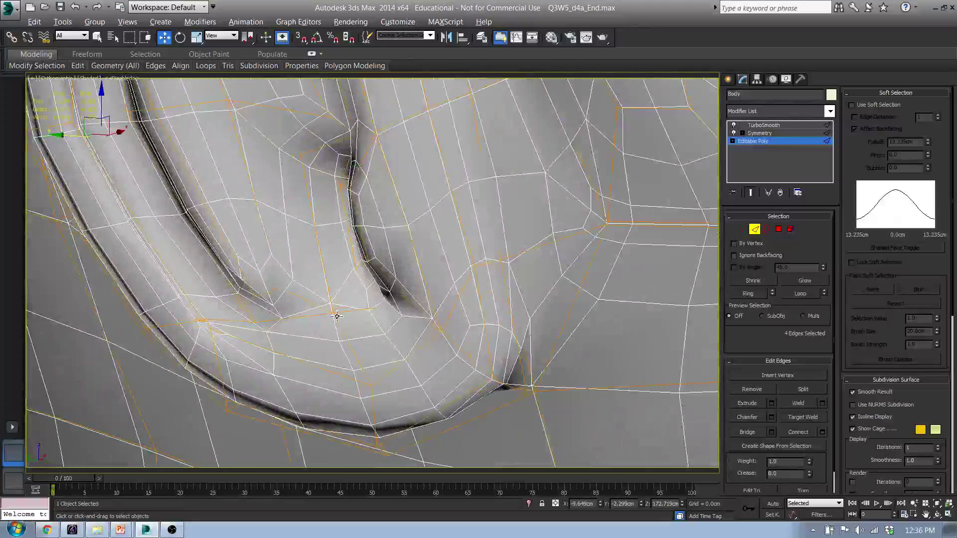
# Switch to vertex editing and reposition the vertex at the bottom of the ear's bowl, above the lobe.
pyautogui.press('1')
pyautogui.moveTo(337, 315)
pyautogui.keyDown('alt'); pyautogui.mouseDown(button='middle')
pyautogui.moveTo(363, 313)
pyautogui.moveTo(339, 305)
pyautogui.mouseUp(button='middle'); pyautogui.keyUp('alt')
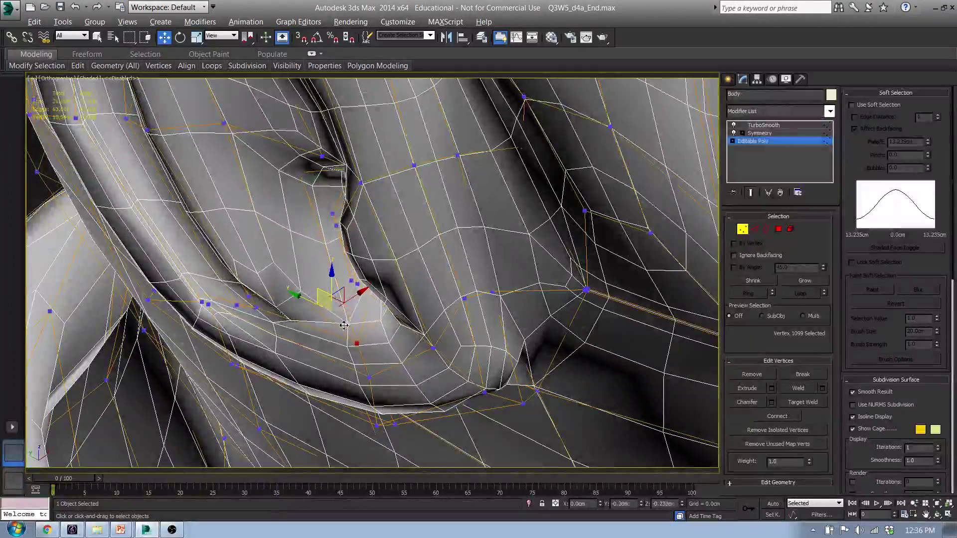
pyautogui.scroll(4, 302, 268)
pyautogui.keyDown('alt'); pyautogui.moveTo(303, 268); pyautogui.dragTo(307, 293, button='middle'); pyautogui.keyUp('alt')
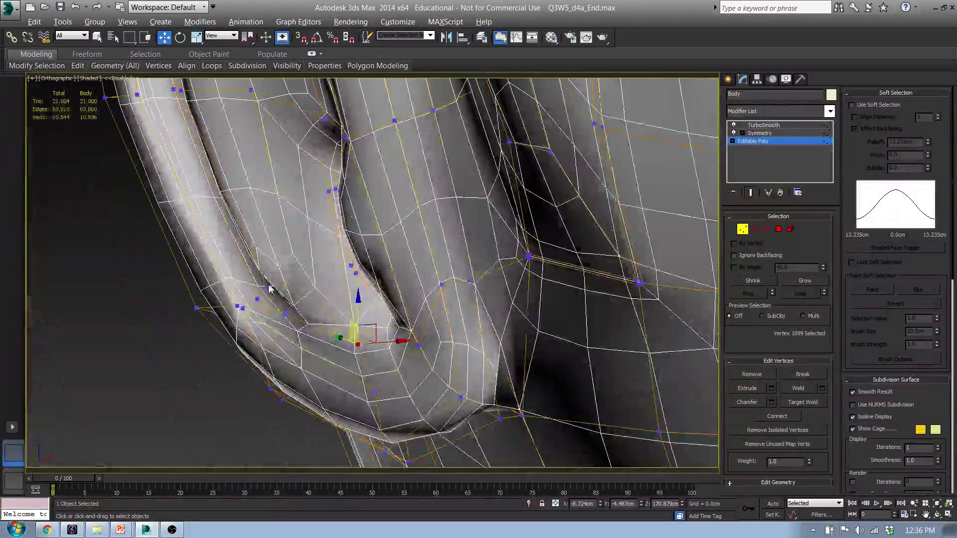
pyautogui.keyDown('alt'); pyautogui.moveTo(240, 300); pyautogui.dragTo(300, 274, button='middle'); pyautogui.keyUp('alt')
# Reposition the vertices on the ear's rear inner fold and in the middle of its bowl.
pyautogui.moveTo(165, 217)
pyautogui.keyDown('alt'); pyautogui.mouseDown(button='middle')
pyautogui.moveTo(227, 211)
pyautogui.moveTo(180, 155)
pyautogui.mouseUp(button='middle'); pyautogui.keyUp('alt')
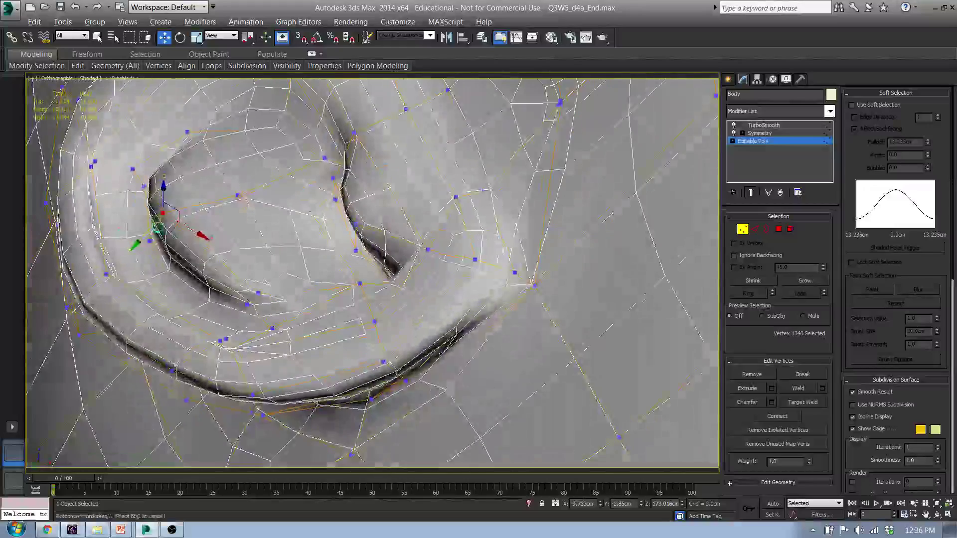
pyautogui.keyDown('alt'); pyautogui.moveTo(150, 244); pyautogui.dragTo(156, 214, button='middle'); pyautogui.keyUp('alt')
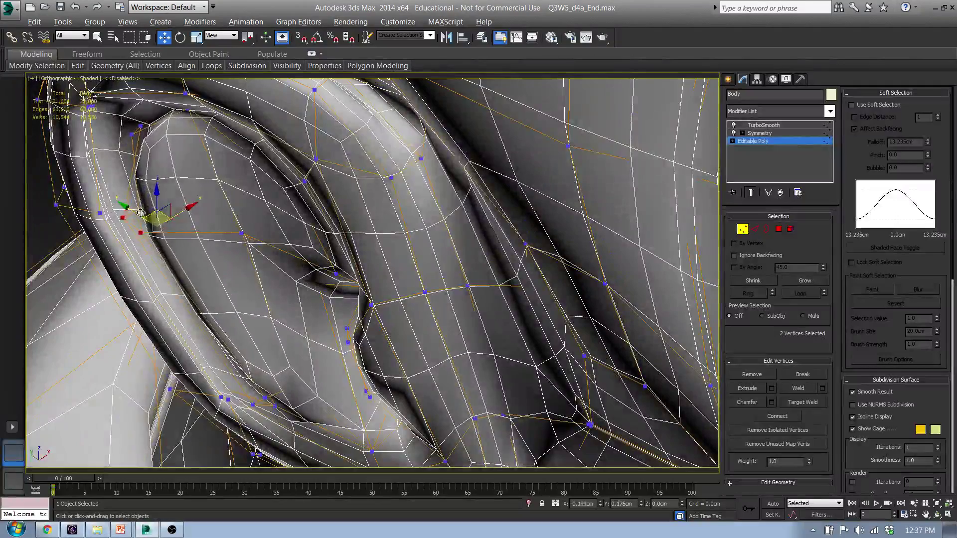
pyautogui.moveTo(247, 235)
pyautogui.keyDown('alt'); pyautogui.mouseDown(button='middle')
pyautogui.moveTo(225, 223)
pyautogui.moveTo(330, 257)
pyautogui.mouseUp(button='middle'); pyautogui.keyUp('alt')
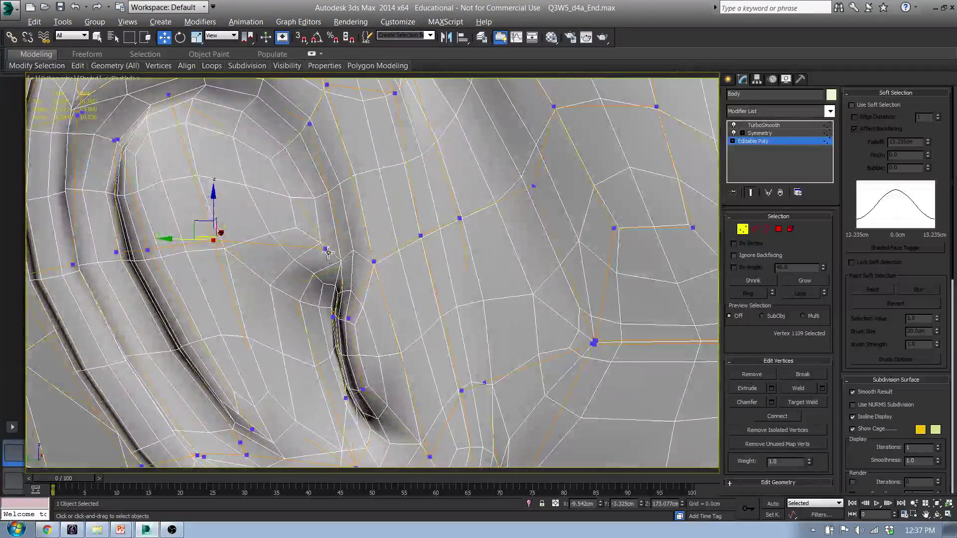
pyautogui.keyDown('alt'); pyautogui.moveTo(299, 207); pyautogui.dragTo(353, 295, button='middle'); pyautogui.keyUp('alt')
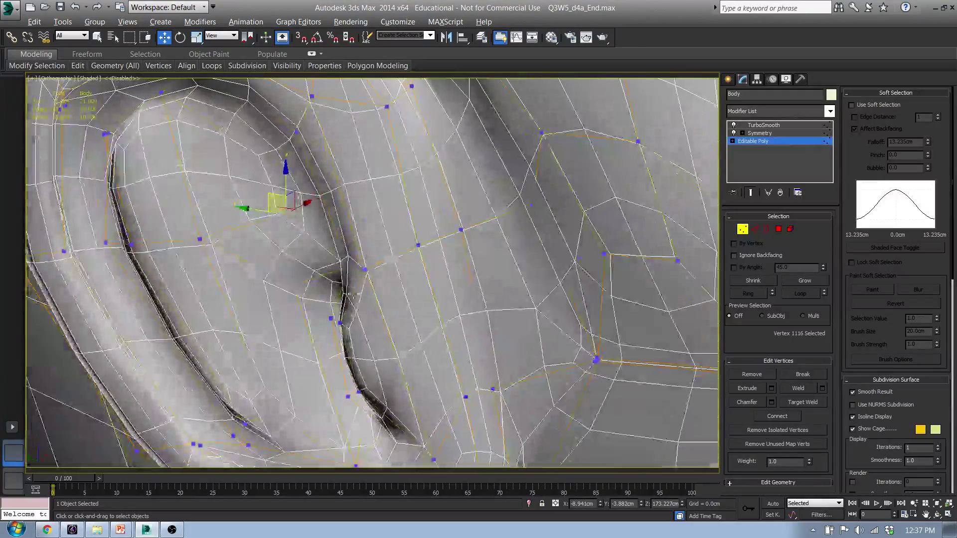
# Reposition the paired vertices on the small fold at the front edge of the ear's bowl and the vertex just below them.
pyautogui.keyDown('ctrl'); pyautogui.click(340, 324); pyautogui.keyUp('ctrl')
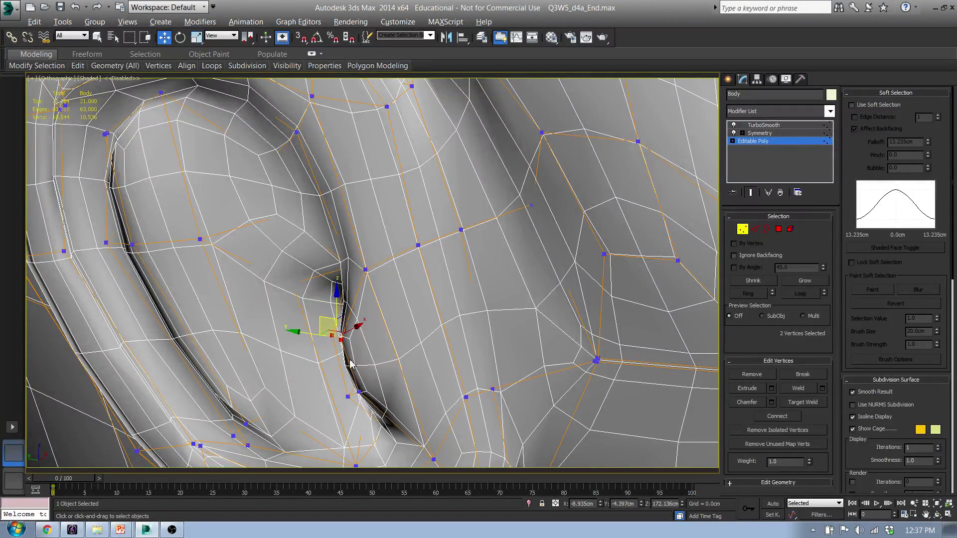
pyautogui.keyDown('alt'); pyautogui.moveTo(333, 383); pyautogui.dragTo(350, 376, button='middle'); pyautogui.keyUp('alt')
pyautogui.moveTo(357, 409)
pyautogui.keyDown('alt'); pyautogui.mouseDown(button='middle')
pyautogui.moveTo(365, 388)
pyautogui.moveTo(320, 371)
pyautogui.moveTo(377, 355)
pyautogui.mouseUp(button='middle'); pyautogui.keyUp('alt')
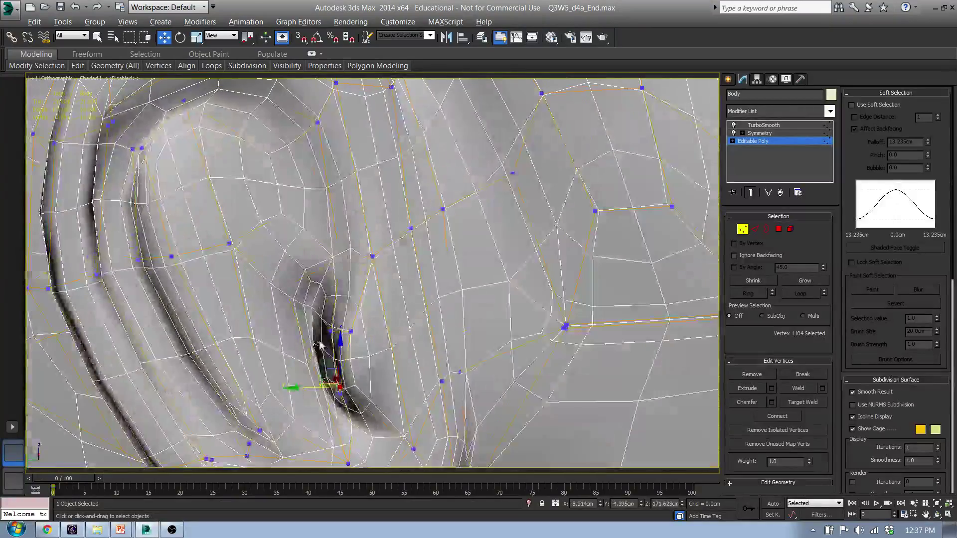
# Try to move the four vertices on the back of the belt's upper edge.
pyautogui.scroll(-10, 377, 355)
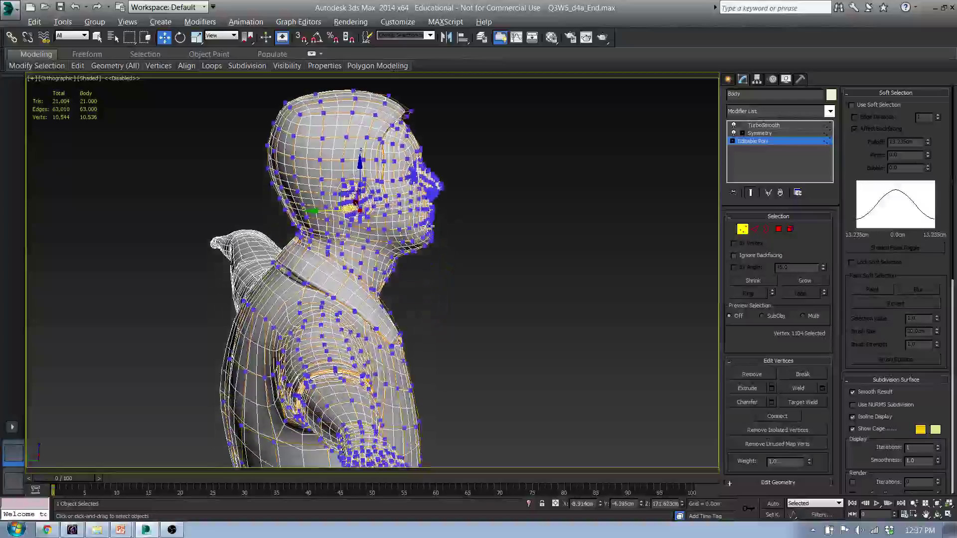
pyautogui.moveTo(307, 338); pyautogui.dragTo(319, 185, button='middle')
pyautogui.scroll(8, 421, 328)
pyautogui.scroll(-8, 413, 315)
pyautogui.scroll(8, 318, 285)
pyautogui.scroll(-8, 318, 285)
pyautogui.moveTo(321, 288); pyautogui.dragTo(352, 224, button='middle')
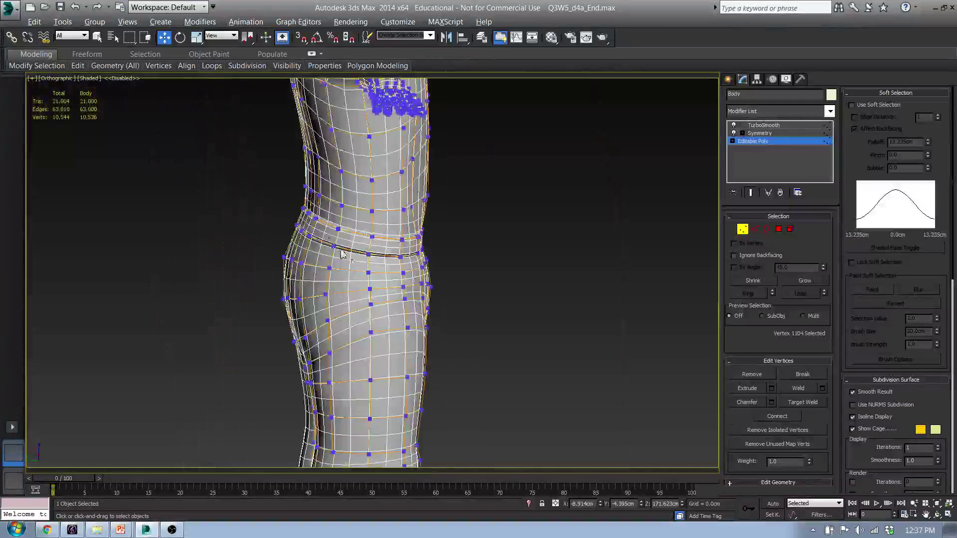
pyautogui.scroll(8, 350, 222)
pyautogui.scroll(5, 394, 219)
pyautogui.keyDown('alt'); pyautogui.moveTo(456, 219); pyautogui.dragTo(397, 248, button='middle'); pyautogui.keyUp('alt')
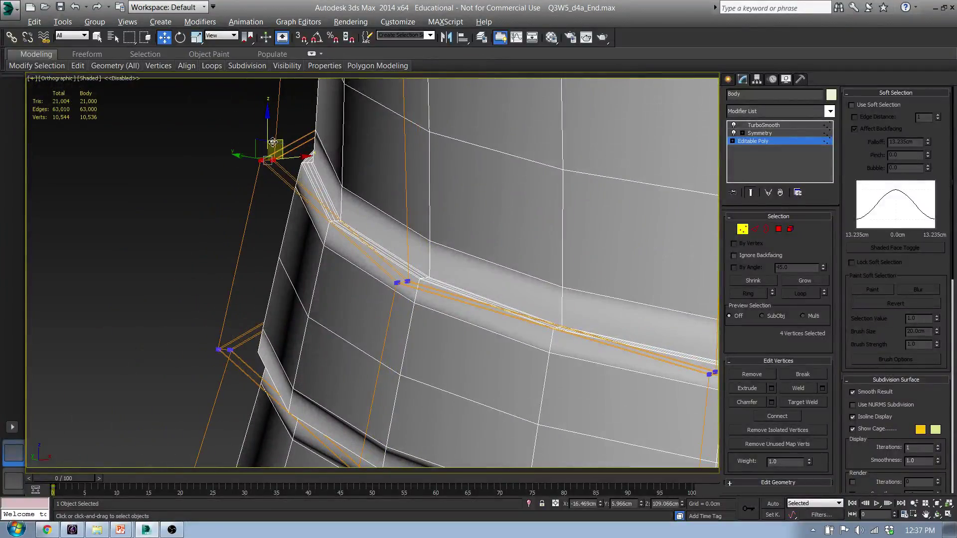
pyautogui.moveTo(266, 143); pyautogui.dragTo(210, 234)
pyautogui.rightClick(210, 234)
# Examine the belt, hips and trouser legs from the side.
pyautogui.scroll(-3, 475, 359)
pyautogui.moveTo(476, 359); pyautogui.dragTo(431, 206, button='middle')
pyautogui.scroll(-3, 302, 273)
pyautogui.scroll(5, 348, 216)
pyautogui.scroll(3, 423, 209)
pyautogui.moveTo(227, 219); pyautogui.dragTo(361, 251, button='middle')
pyautogui.scroll(-10, 361, 251)
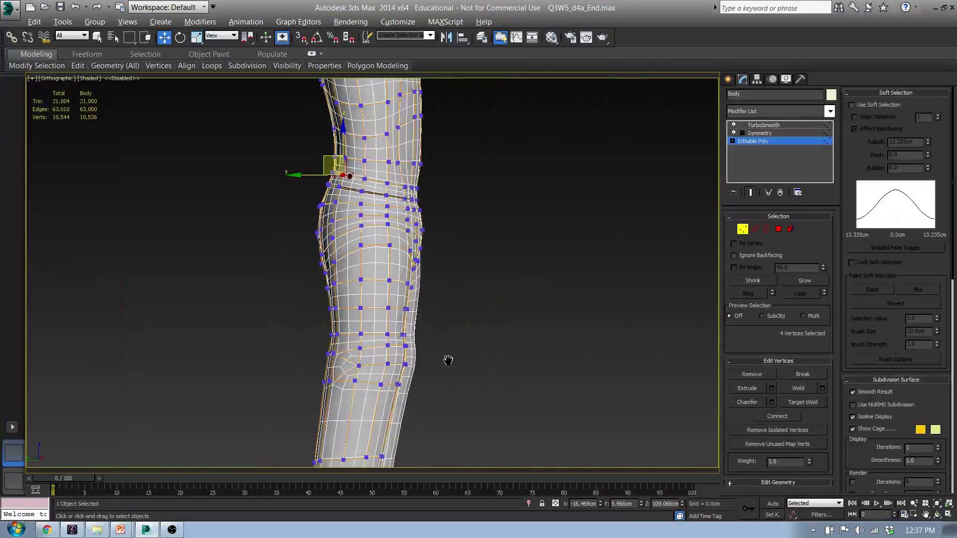
pyautogui.scroll(4, 447, 361)
pyautogui.moveTo(336, 308); pyautogui.dragTo(338, 402, button='middle')
# Leave vertex editing and deselect the body to inspect the smoothed figure from the front.
pyautogui.click(777, 125)
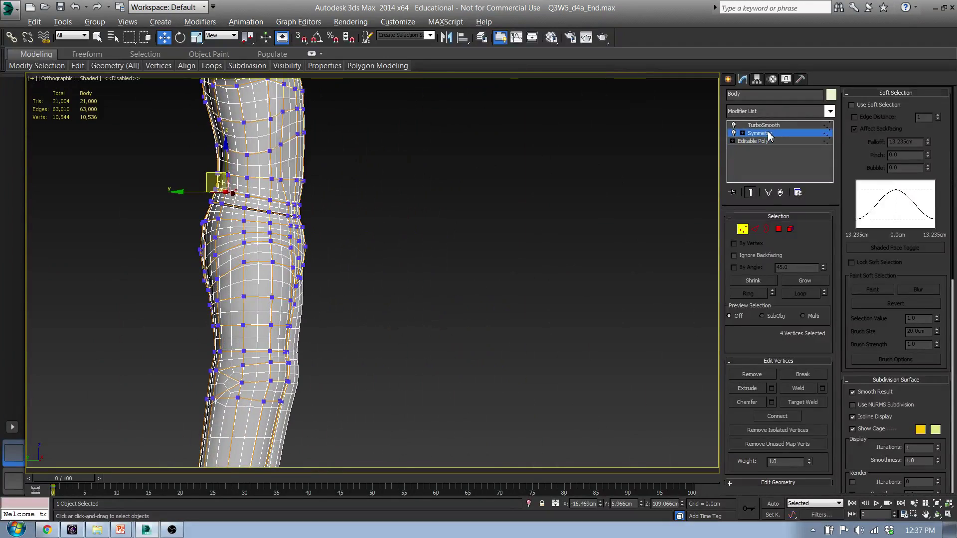
pyautogui.keyDown('alt'); pyautogui.moveTo(522, 156); pyautogui.dragTo(432, 279, button='middle'); pyautogui.keyUp('alt')
pyautogui.click(432, 280)
pyautogui.scroll(6, 337, 191)
pyautogui.scroll(-5, 337, 191)
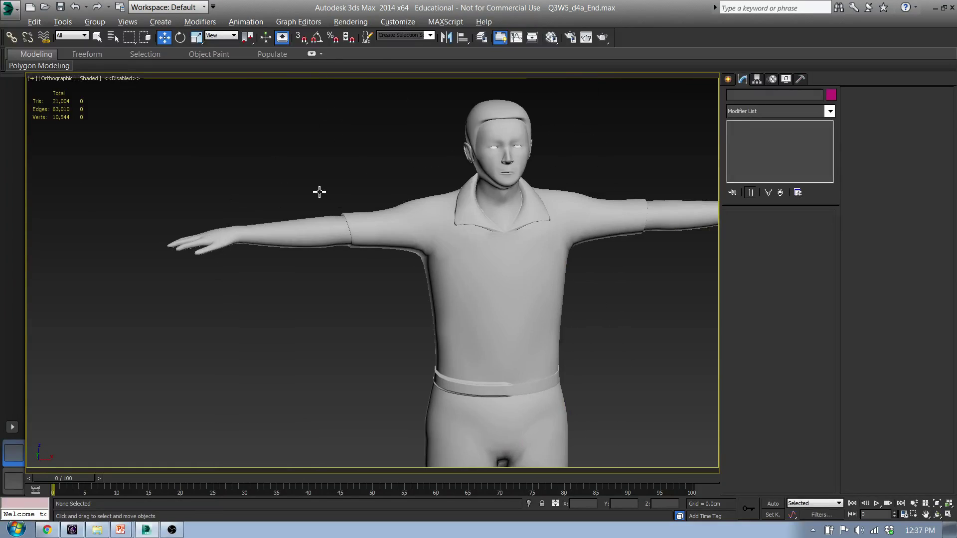
# Select the body again and return to vertex editing on its Editable Poly level.
pyautogui.click(498, 180)
pyautogui.moveTo(549, 200); pyautogui.dragTo(549, 240, button='middle')
pyautogui.scroll(5, 376, 226)
pyautogui.keyDown('alt'); pyautogui.moveTo(436, 261); pyautogui.dragTo(499, 279, button='middle'); pyautogui.keyUp('alt')
pyautogui.scroll(3, 506, 266)
pyautogui.click(753, 141)
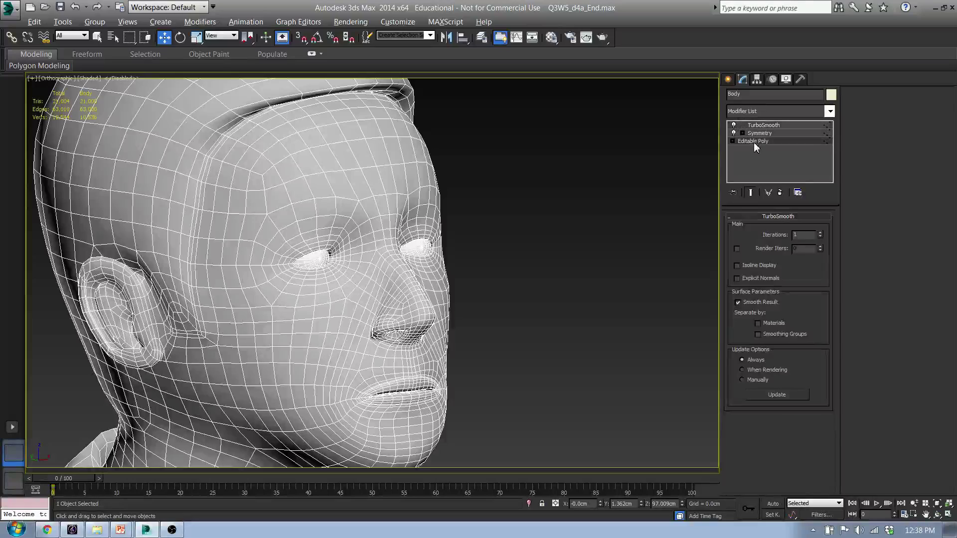
# Select the cheek vertex below the inner eye, turn on soft selection and reposition the vertex.
pyautogui.moveTo(371, 309); pyautogui.dragTo(399, 288, button='middle')
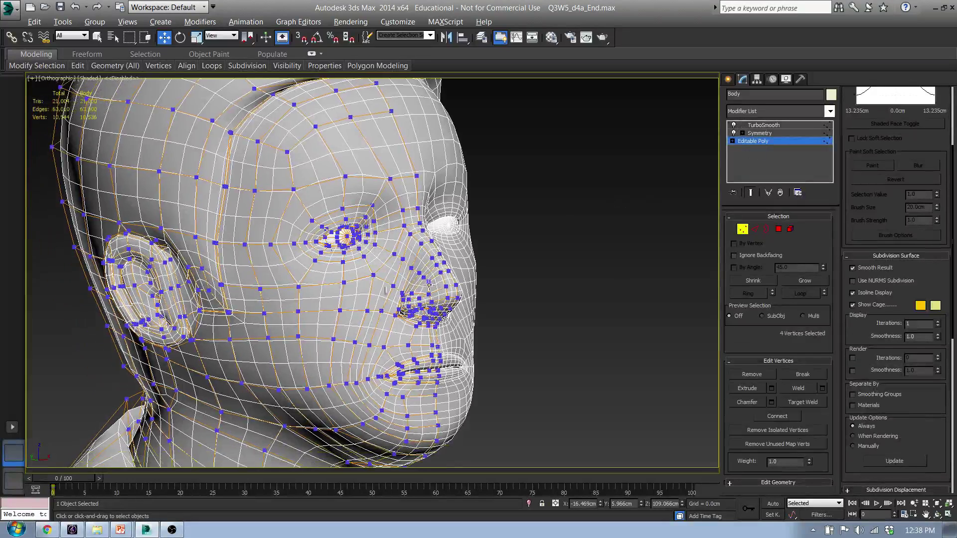
pyautogui.scroll(3, 368, 269)
pyautogui.scroll(-2, 368, 280)
pyautogui.click(375, 283)
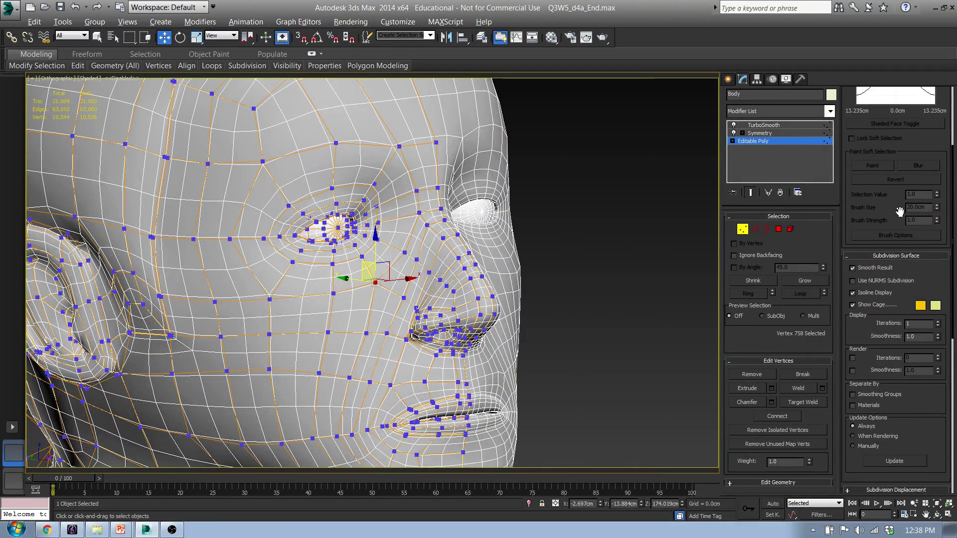
pyautogui.scroll(5, 899, 212)
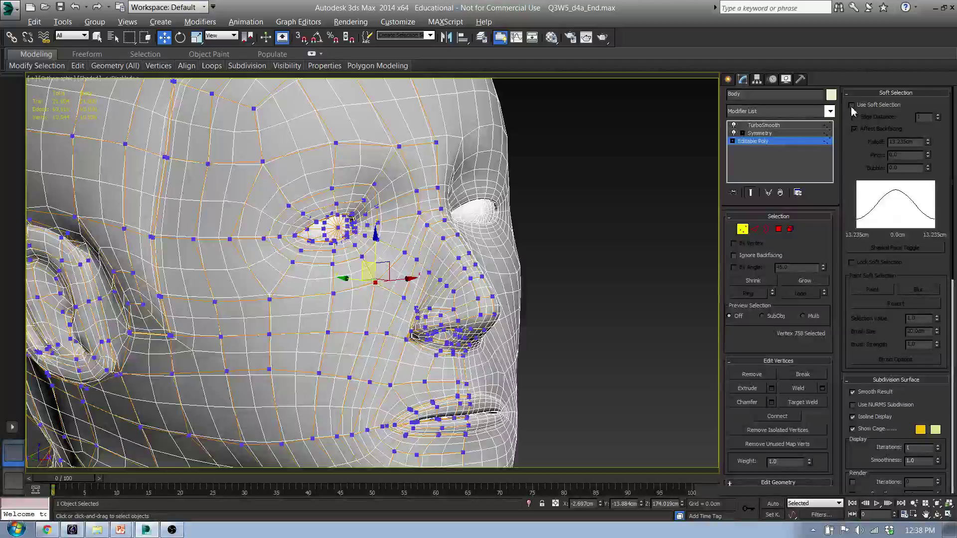
pyautogui.click(852, 105)
pyautogui.keyDown('alt'); pyautogui.moveTo(334, 293); pyautogui.dragTo(338, 306, button='middle'); pyautogui.keyUp('alt')
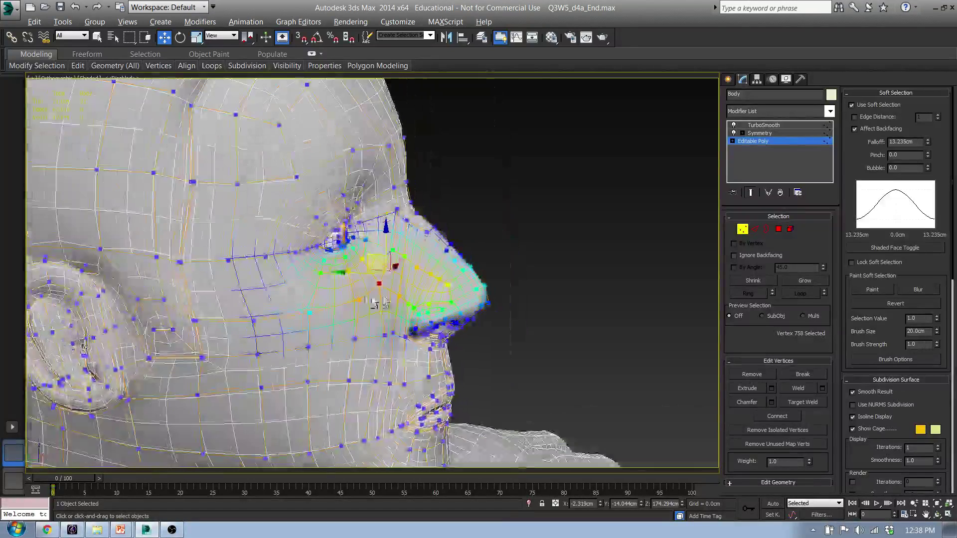
# Select two neighbouring vertices on the outer cheek and move them slightly back along Y with soft selection.
pyautogui.click(309, 314)
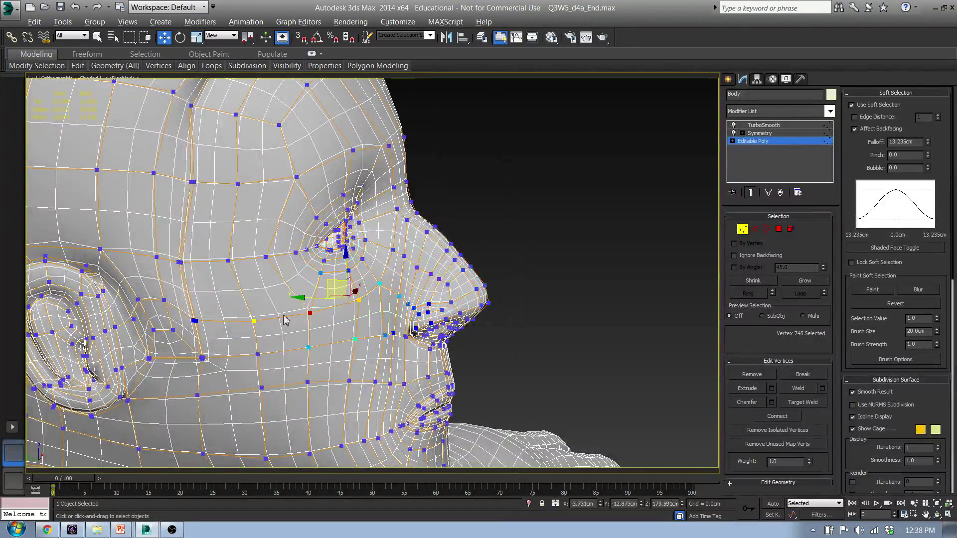
pyautogui.keyDown('ctrl'); pyautogui.click(254, 321); pyautogui.keyUp('ctrl')
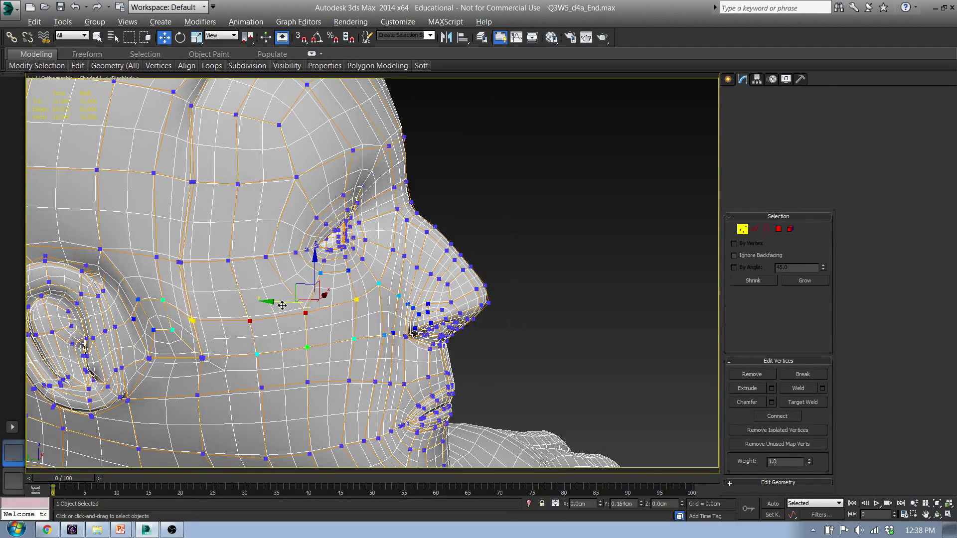
pyautogui.moveTo(287, 305); pyautogui.dragTo(281, 318)
# Reshape the middle of the cheek by repositioning its vertices between the ear and the nostril with soft selection.
pyautogui.click(257, 355)
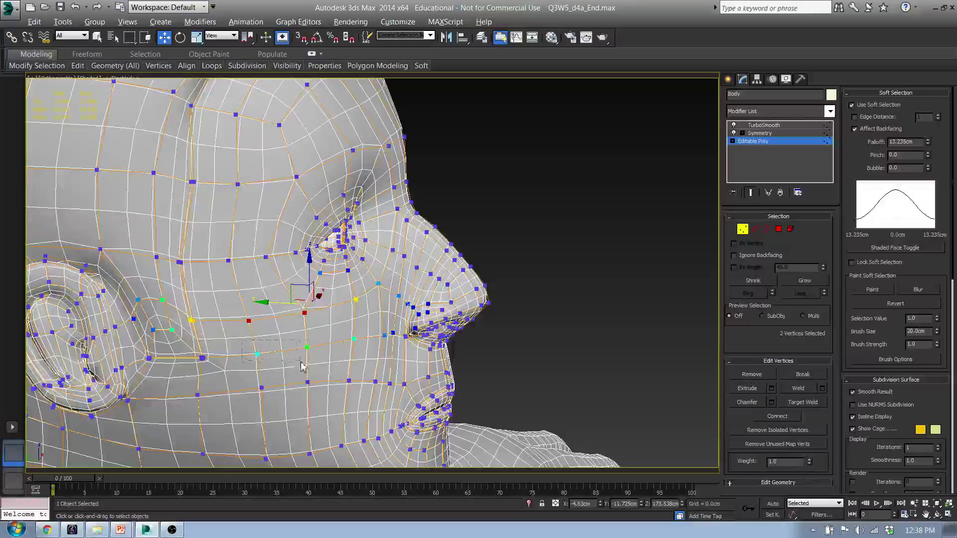
pyautogui.keyDown('ctrl'); pyautogui.click(307, 348); pyautogui.keyUp('ctrl')
pyautogui.keyDown('alt'); pyautogui.moveTo(249, 346); pyautogui.dragTo(330, 409, button='middle'); pyautogui.keyUp('alt')
pyautogui.click(323, 391)
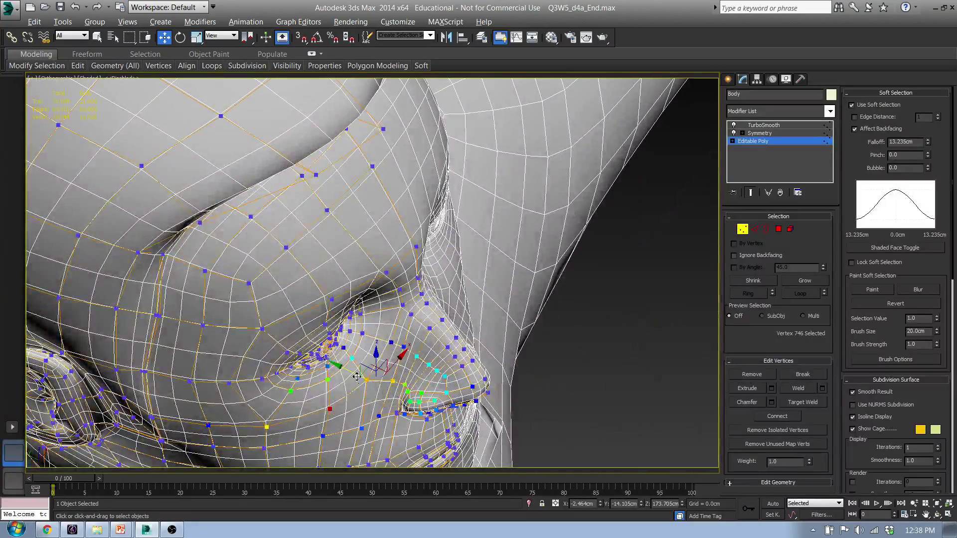
pyautogui.keyDown('alt'); pyautogui.moveTo(359, 381); pyautogui.dragTo(390, 326, button='middle'); pyautogui.keyUp('alt')
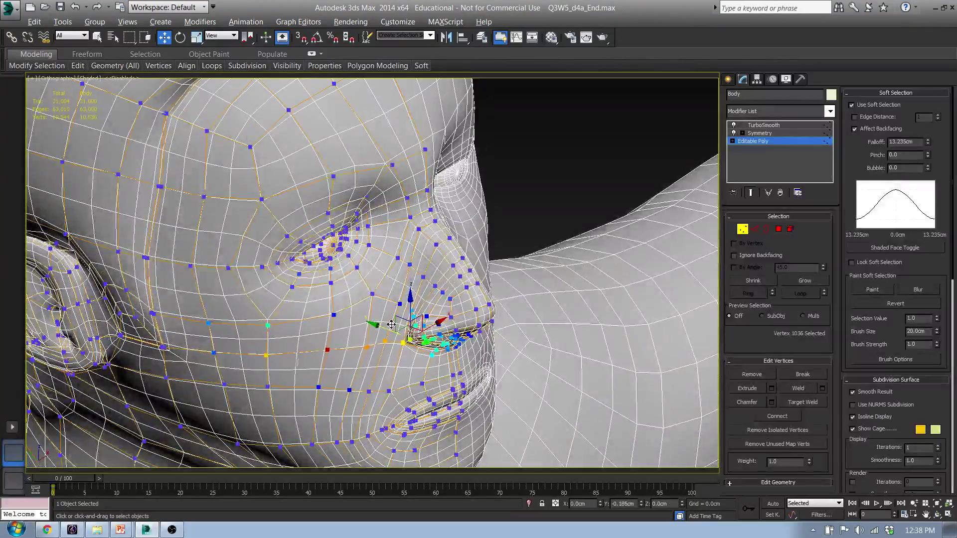
# Adjust the vertices along the lower cheek and beside the mouth corner with soft selection.
pyautogui.keyDown('alt'); pyautogui.moveTo(378, 363); pyautogui.dragTo(275, 263, button='middle'); pyautogui.keyUp('alt')
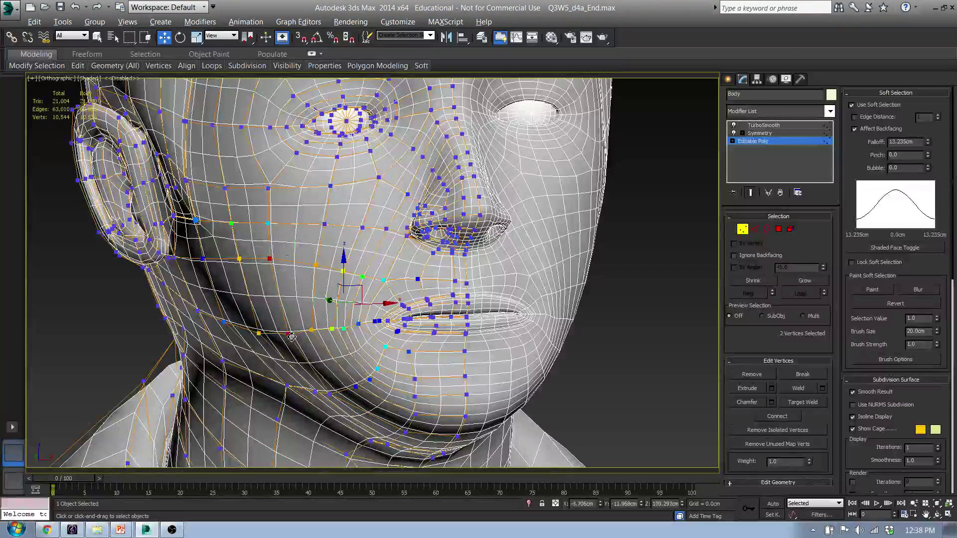
pyautogui.keyDown('alt'); pyautogui.moveTo(355, 325); pyautogui.dragTo(418, 310, button='middle'); pyautogui.keyUp('alt')
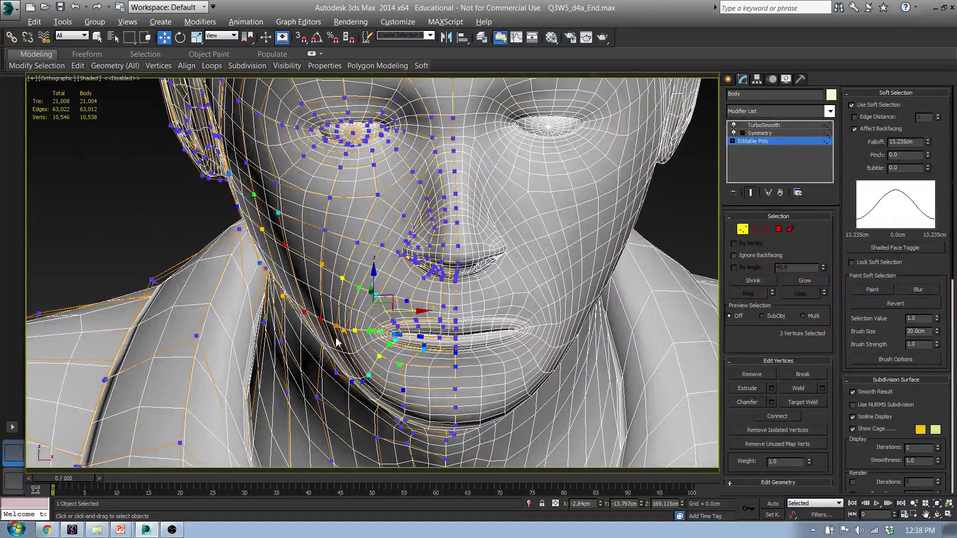
pyautogui.click(425, 329)
pyautogui.keyDown('alt'); pyautogui.moveTo(443, 329); pyautogui.dragTo(407, 325, button='middle'); pyautogui.keyUp('alt')
pyautogui.scroll(5, 405, 325)
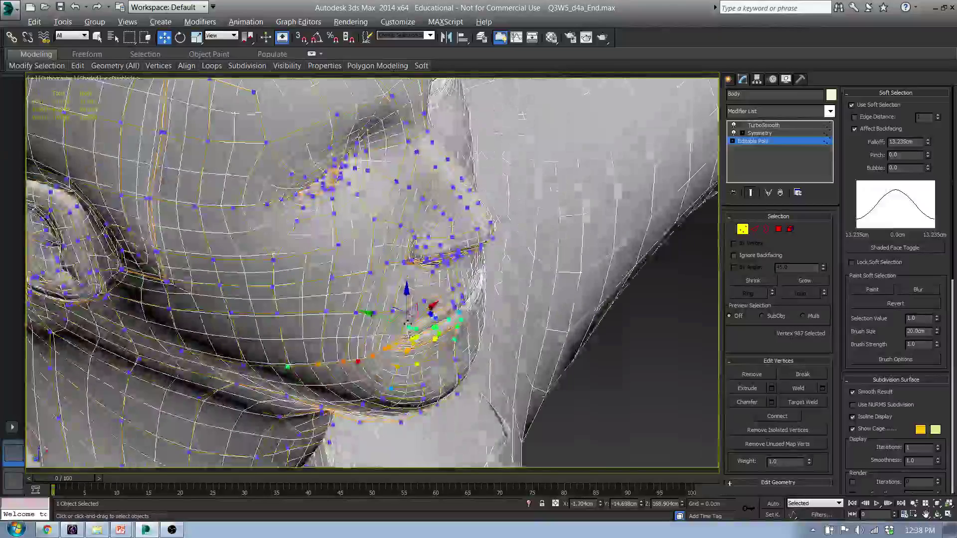
pyautogui.moveTo(384, 320); pyautogui.dragTo(381, 319)
# Turn off soft selection and raise the vertex on the upper lip's rim, just beside the centre line.
pyautogui.keyDown('alt'); pyautogui.moveTo(382, 319); pyautogui.dragTo(254, 275, button='middle'); pyautogui.keyUp('alt')
pyautogui.scroll(6, 375, 301)
pyautogui.scroll(4, 358, 278)
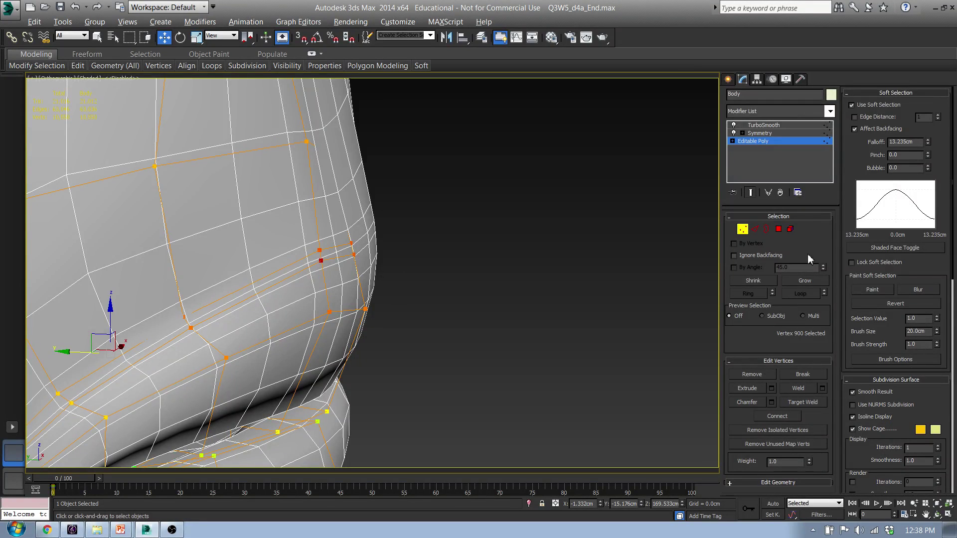
pyautogui.click(852, 105)
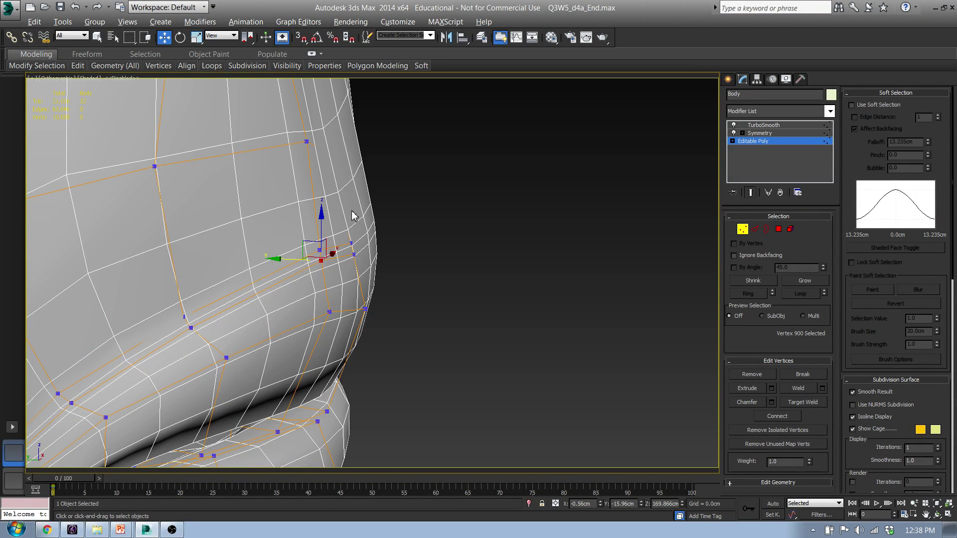
pyautogui.moveTo(321, 235); pyautogui.dragTo(346, 222)
# Shift the upper lip's rim vertex beside the centre line forward and slightly down to define the lip's edge.
pyautogui.keyDown('alt'); pyautogui.moveTo(335, 245); pyautogui.dragTo(290, 249, button='middle'); pyautogui.keyUp('alt')
pyautogui.moveTo(297, 247); pyautogui.dragTo(318, 249)
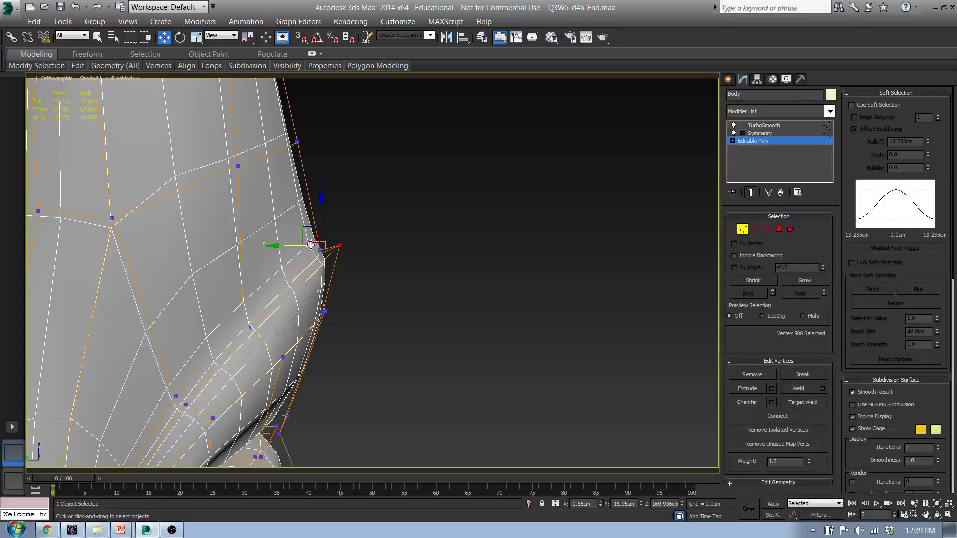
pyautogui.keyDown('alt'); pyautogui.moveTo(353, 278); pyautogui.dragTo(321, 240, button='middle'); pyautogui.keyUp('alt')
pyautogui.moveTo(309, 235); pyautogui.dragTo(281, 275)
pyautogui.keyDown('alt'); pyautogui.moveTo(306, 280); pyautogui.dragTo(334, 242, button='middle'); pyautogui.keyUp('alt')
pyautogui.click(337, 244)
pyautogui.scroll(5, 309, 246)
pyautogui.scroll(-3, 284, 269)
pyautogui.moveTo(332, 241); pyautogui.dragTo(329, 248)
pyautogui.keyDown('alt'); pyautogui.moveTo(296, 288); pyautogui.dragTo(314, 295, button='middle'); pyautogui.keyUp('alt')
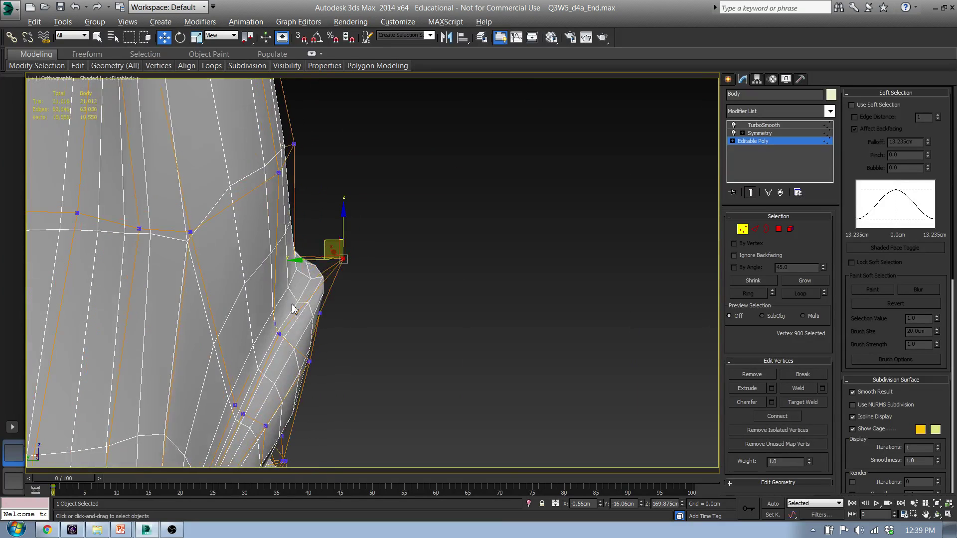
# Select the hidden vertex behind the upper lip's rim in wireframe and move it forward toward the lip's peak in shaded display.
pyautogui.keyDown('alt'); pyautogui.moveTo(342, 299); pyautogui.dragTo(372, 336, button='middle'); pyautogui.keyUp('alt')
pyautogui.scroll(-6, 255, 299)
pyautogui.scroll(5, 293, 298)
pyautogui.keyDown('alt'); pyautogui.moveTo(292, 298); pyautogui.dragTo(298, 331, button='middle'); pyautogui.keyUp('alt')
pyautogui.press('F3')
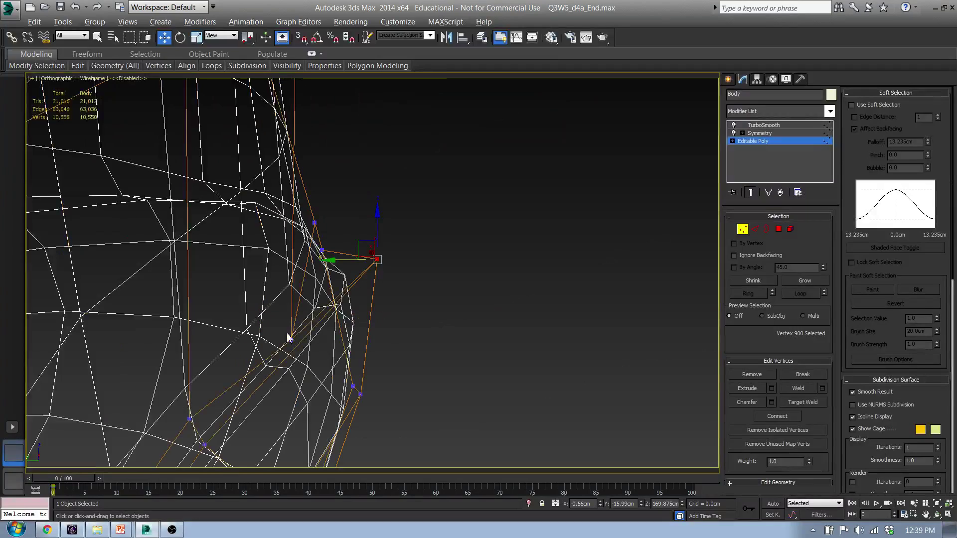
pyautogui.moveTo(329, 305)
pyautogui.keyDown('alt'); pyautogui.mouseDown(button='middle')
pyautogui.moveTo(327, 329)
pyautogui.moveTo(294, 334)
pyautogui.moveTo(317, 314)
pyautogui.moveTo(295, 315)
pyautogui.mouseUp(button='middle'); pyautogui.keyUp('alt')
pyautogui.click(292, 333)
pyautogui.press('F3')
pyautogui.keyDown('alt'); pyautogui.moveTo(287, 315); pyautogui.dragTo(277, 329, button='middle'); pyautogui.keyUp('alt')
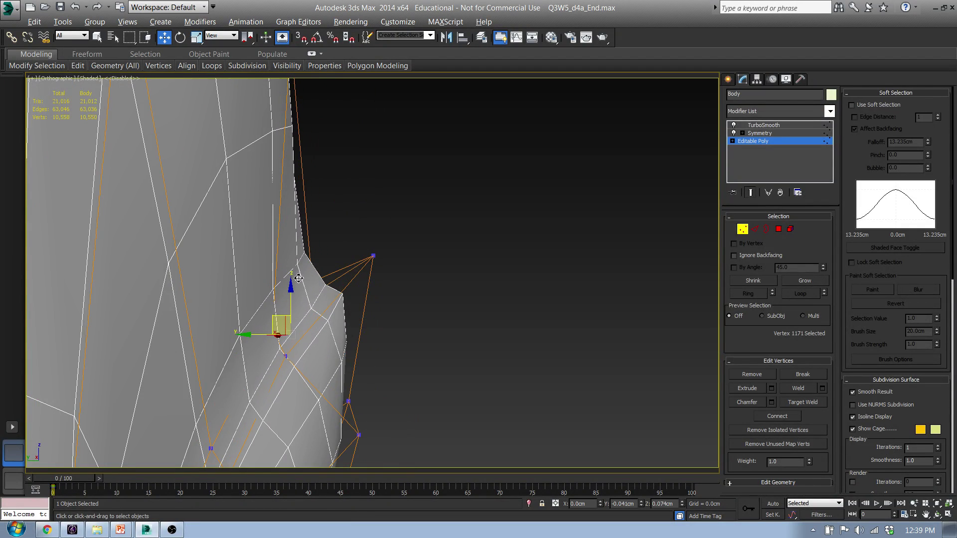
pyautogui.keyDown('alt'); pyautogui.moveTo(292, 279); pyautogui.dragTo(280, 296, button='middle'); pyautogui.keyUp('alt')
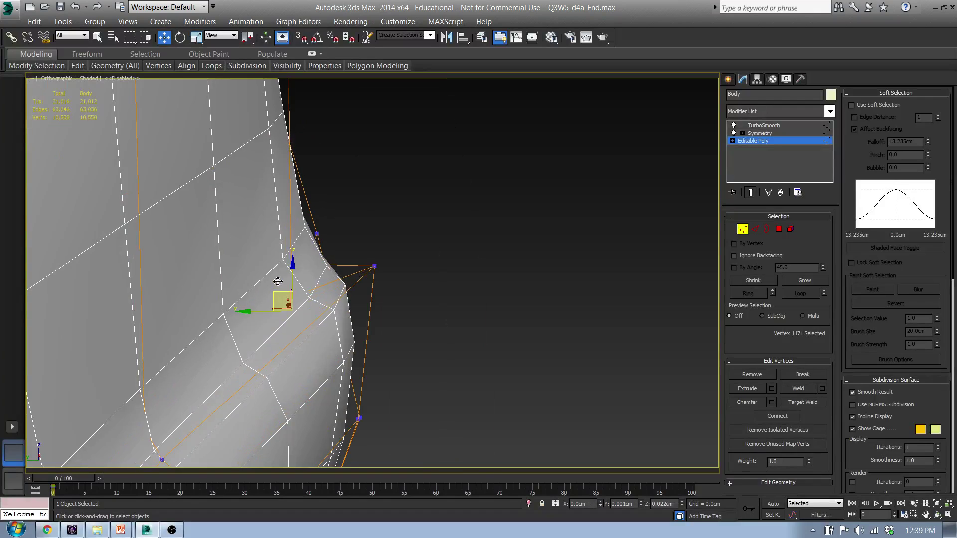
pyautogui.moveTo(275, 272); pyautogui.dragTo(325, 280)
pyautogui.scroll(-5, 361, 321)
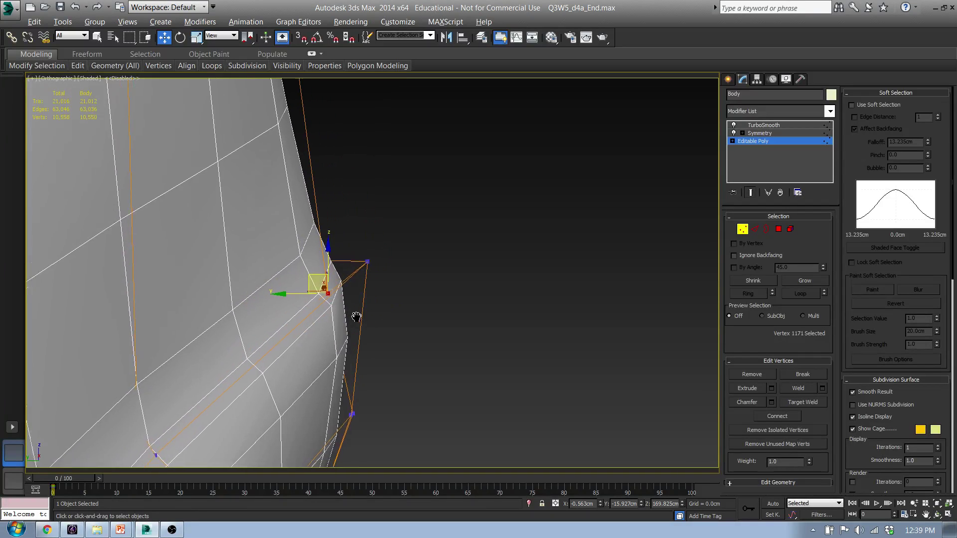
# Pick the next vertex along the upper lip's rim in wireframe and reposition it in shaded display.
pyautogui.moveTo(335, 358); pyautogui.dragTo(301, 333, button='middle')
pyautogui.moveTo(236, 351)
pyautogui.keyDown('alt'); pyautogui.mouseDown(button='middle')
pyautogui.moveTo(282, 384)
pyautogui.moveTo(284, 359)
pyautogui.moveTo(240, 338)
pyautogui.mouseUp(button='middle'); pyautogui.keyUp('alt')
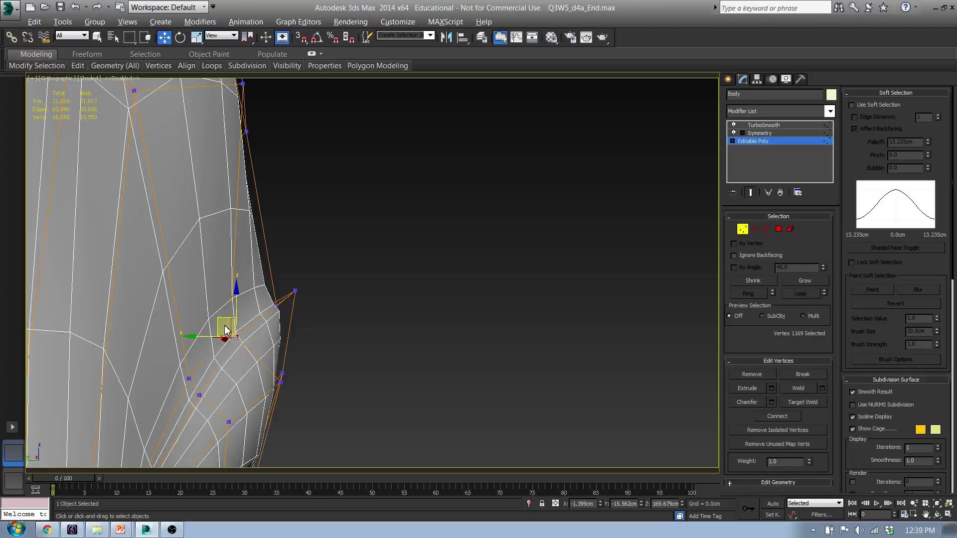
pyautogui.press('F3')
pyautogui.scroll(4, 231, 336)
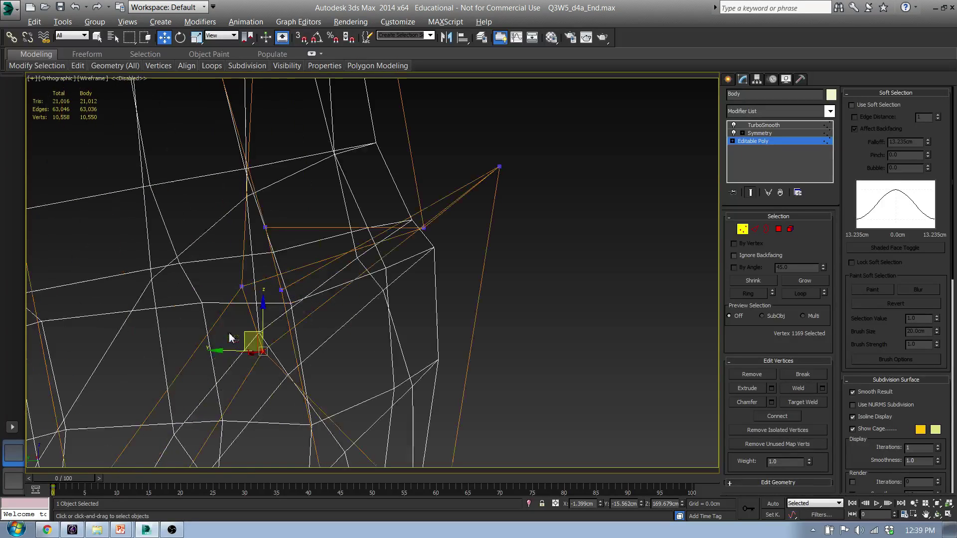
pyautogui.click(243, 288)
pyautogui.press('F3')
pyautogui.scroll(-4, 226, 272)
pyautogui.keyDown('alt'); pyautogui.moveTo(226, 272); pyautogui.dragTo(331, 295, button='middle'); pyautogui.keyUp('alt')
pyautogui.moveTo(318, 259)
pyautogui.mouseDown()
pyautogui.moveTo(308, 267)
pyautogui.moveTo(333, 267)
pyautogui.mouseUp()
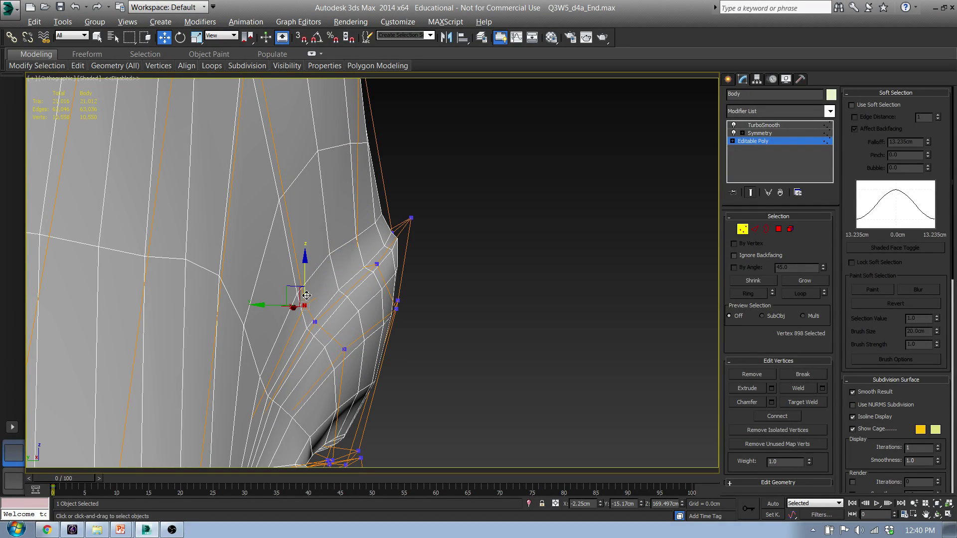
# Reposition the upper lip's rim vertices farther toward the mouth corner to smooth the lip line.
pyautogui.moveTo(294, 291); pyautogui.dragTo(286, 325)
pyautogui.keyDown('alt'); pyautogui.moveTo(309, 329); pyautogui.dragTo(376, 336, button='middle'); pyautogui.keyUp('alt')
pyautogui.moveTo(384, 335); pyautogui.dragTo(342, 318)
pyautogui.keyDown('alt'); pyautogui.moveTo(366, 323); pyautogui.dragTo(395, 329, button='middle'); pyautogui.keyUp('alt')
# Switch to the left view and reposition the three vertices at the front of the upper lip's rim.
pyautogui.press('l')
pyautogui.scroll(8, 474, 316)
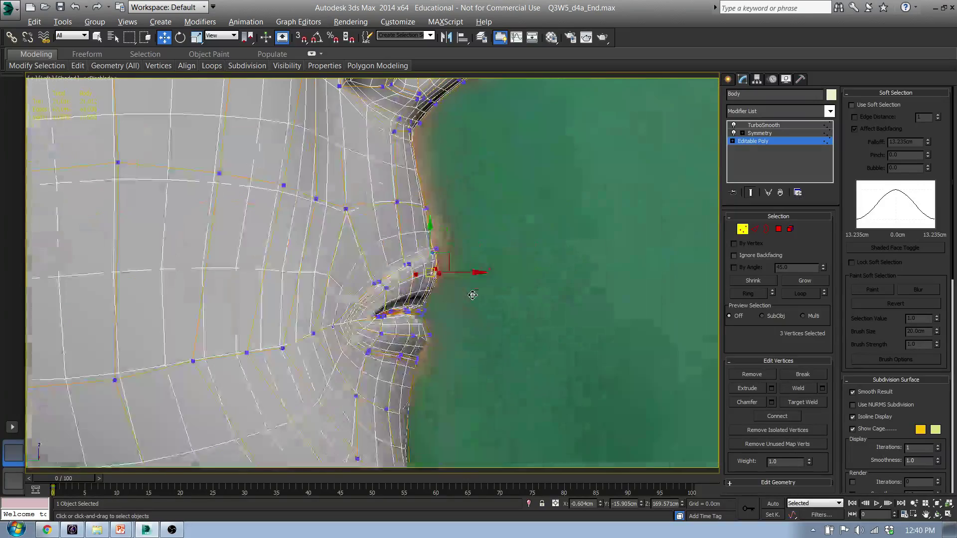
pyautogui.moveTo(468, 185); pyautogui.dragTo(487, 208)
pyautogui.click(476, 210)
# Select the vertices on the upper lip's rim and lower the one nearest the mouth corner slightly.
pyautogui.click(397, 233)
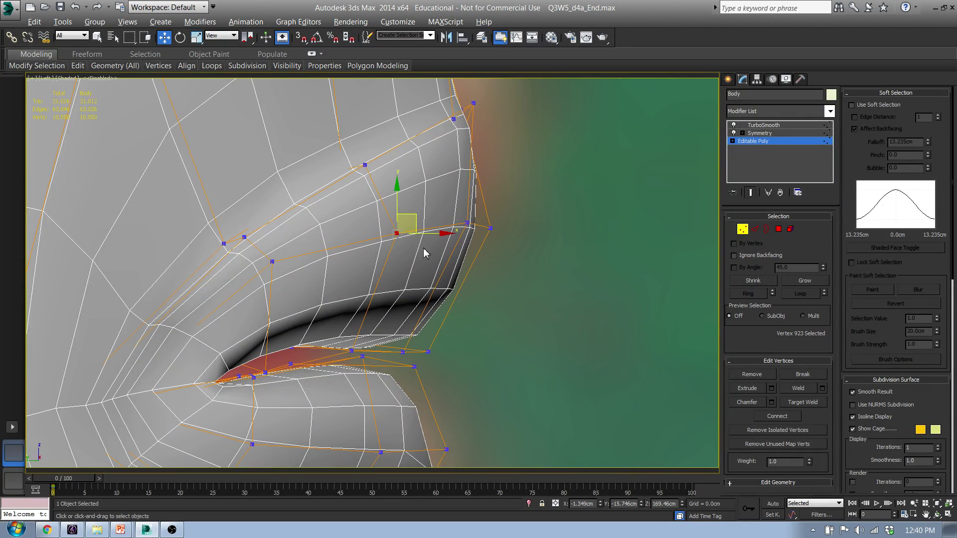
pyautogui.keyDown('alt'); pyautogui.moveTo(435, 233); pyautogui.dragTo(407, 285, button='middle'); pyautogui.keyUp('alt')
pyautogui.scroll(4, 303, 253)
pyautogui.click(264, 219)
pyautogui.moveTo(276, 203); pyautogui.dragTo(274, 212)
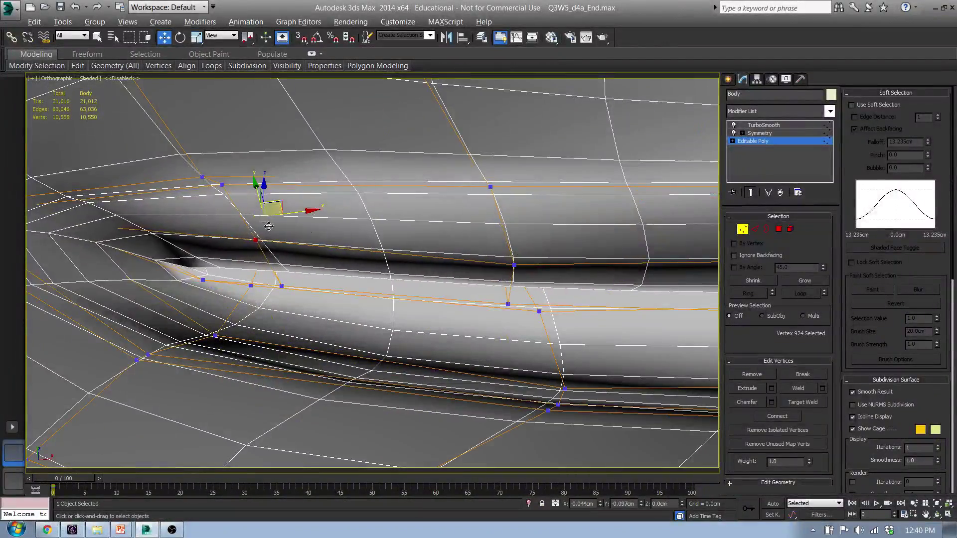
# Leave vertex editing and examine the smoothed head, especially the mesh around the corner of the eye.
pyautogui.scroll(-5, 310, 255)
pyautogui.moveTo(347, 295)
pyautogui.keyDown('alt'); pyautogui.mouseDown(button='middle')
pyautogui.moveTo(424, 270)
pyautogui.moveTo(361, 242)
pyautogui.moveTo(402, 255)
pyautogui.moveTo(279, 300)
pyautogui.moveTo(358, 303)
pyautogui.mouseUp(button='middle'); pyautogui.keyUp('alt')
pyautogui.scroll(-4, 369, 259)
pyautogui.scroll(-6, 402, 255)
pyautogui.click(309, 306)
pyautogui.click(729, 79)
pyautogui.keyDown('alt'); pyautogui.moveTo(665, 91); pyautogui.dragTo(568, 306, button='middle'); pyautogui.keyUp('alt')
pyautogui.scroll(2, 381, 267)
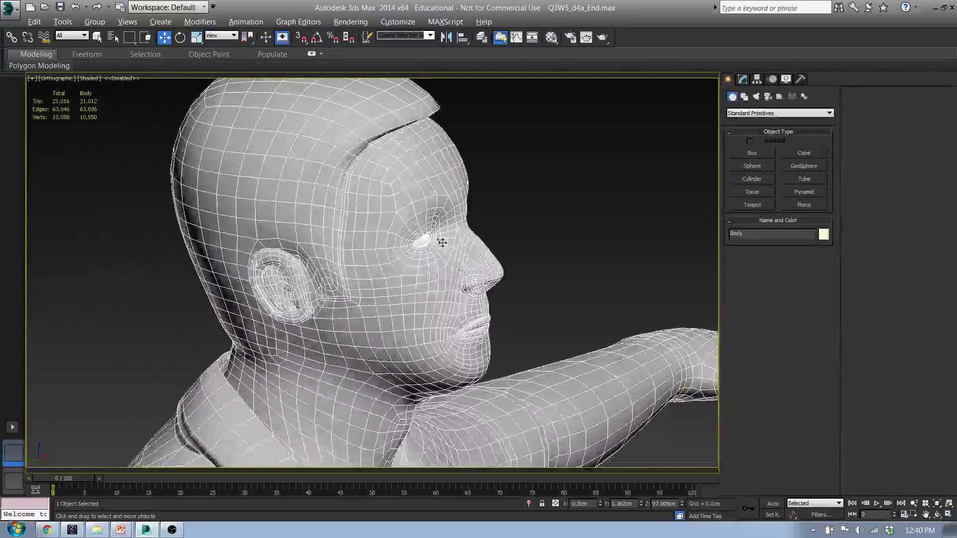
pyautogui.scroll(5, 472, 237)
pyautogui.scroll(-4, 431, 240)
pyautogui.keyDown('alt'); pyautogui.moveTo(430, 241); pyautogui.dragTo(294, 260, button='middle'); pyautogui.keyUp('alt')
pyautogui.scroll(8, 342, 259)
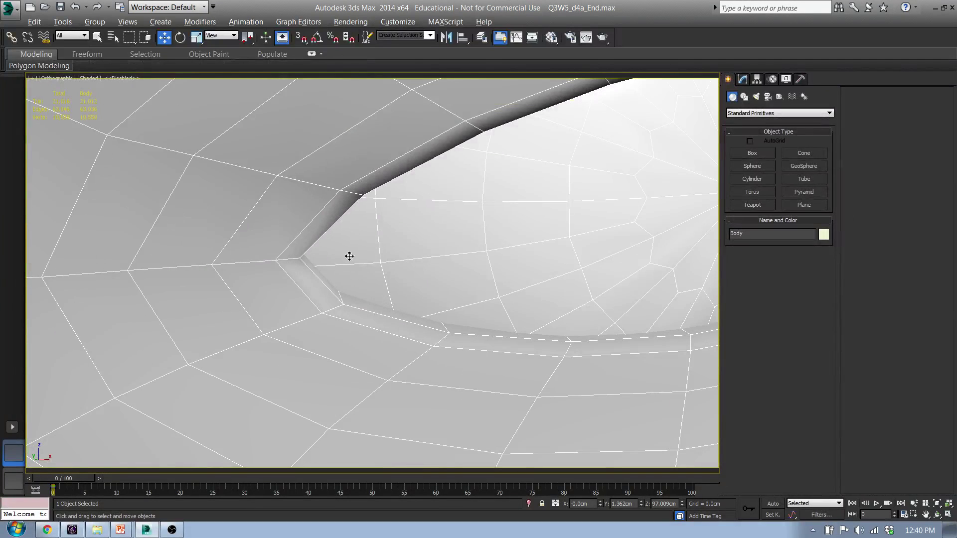
# Return to the body's modifier settings, render a three-quarter view of the head, and close the render.
pyautogui.click(744, 80)
pyautogui.scroll(-10, 306, 237)
pyautogui.keyDown('alt'); pyautogui.moveTo(359, 278); pyautogui.dragTo(387, 314, button='middle'); pyautogui.keyUp('alt')
pyautogui.scroll(-3, 376, 271)
pyautogui.scroll(3, 376, 272)
pyautogui.scroll(-3, 400, 291)
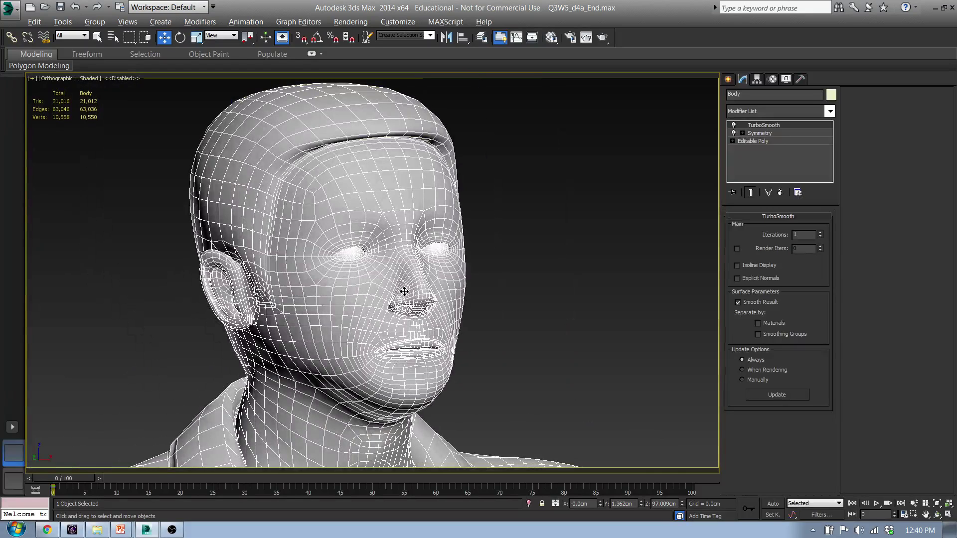
pyautogui.hotkey('shift', 'q')
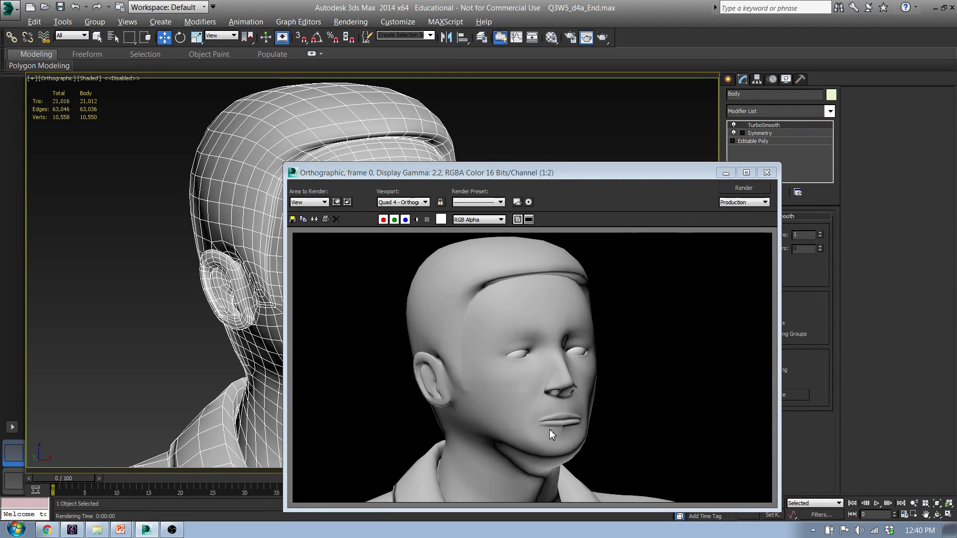
pyautogui.click(767, 173)
# Examine the mesh around the lips and the crease on the centre line below the lower lip.
pyautogui.scroll(15, 445, 207)
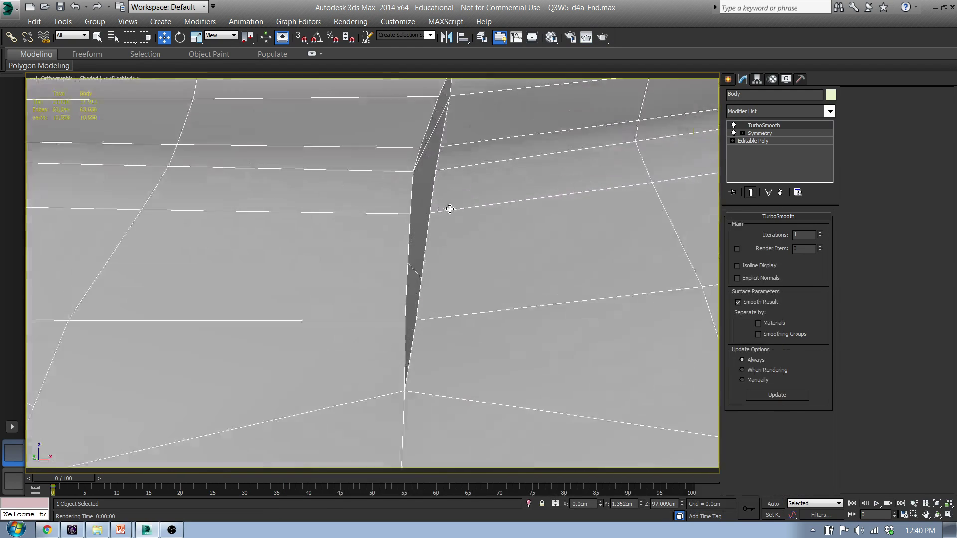
pyautogui.scroll(-2, 442, 187)
pyautogui.keyDown('alt'); pyautogui.moveTo(523, 182); pyautogui.dragTo(519, 186, button='middle'); pyautogui.keyUp('alt')
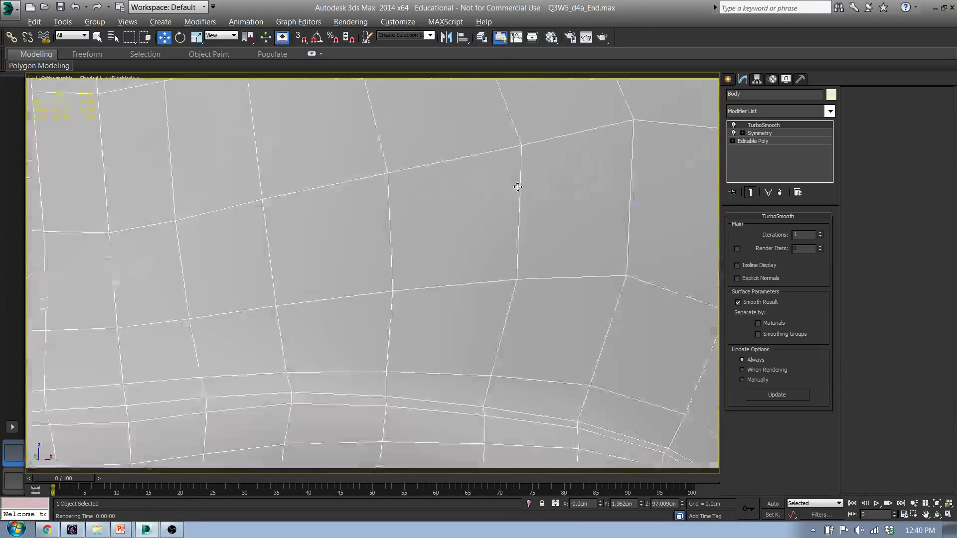
pyautogui.scroll(-8, 517, 184)
pyautogui.scroll(5, 421, 252)
pyautogui.keyDown('alt'); pyautogui.moveTo(373, 304); pyautogui.dragTo(388, 306, button='middle'); pyautogui.keyUp('alt')
pyautogui.scroll(-6, 388, 306)
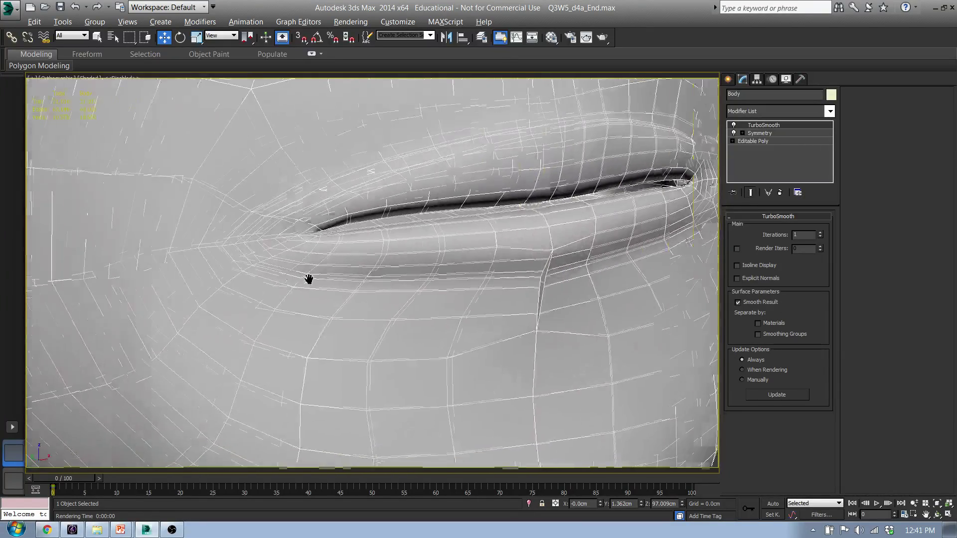
pyautogui.scroll(3, 424, 269)
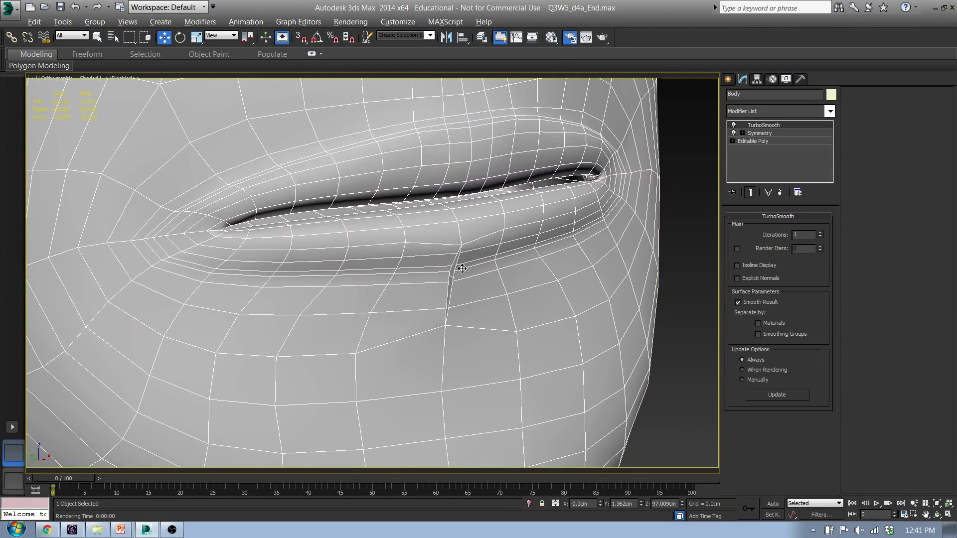
# Render a close-up of the lips, then close the rendered image and the render setup.
pyautogui.press('F10')
pyautogui.press('Return')
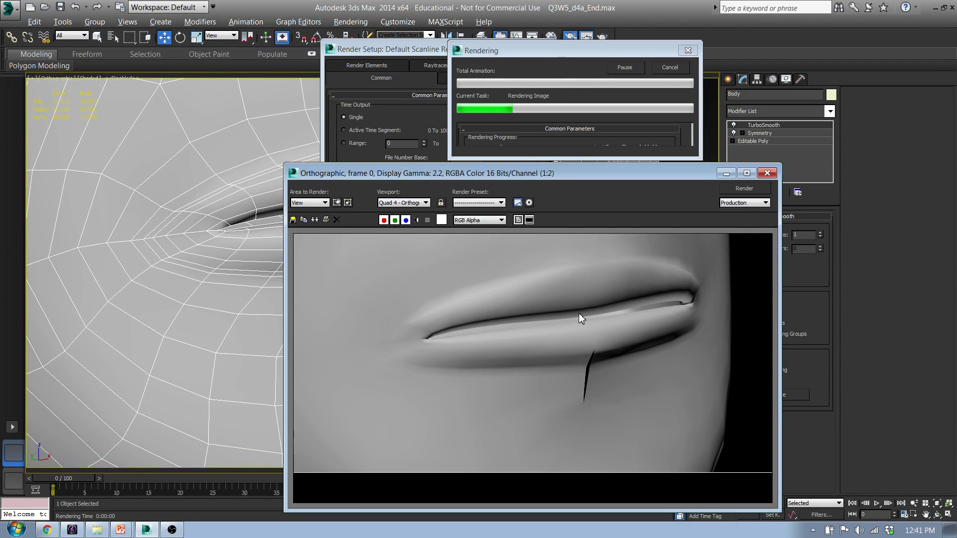
pyautogui.click(768, 173)
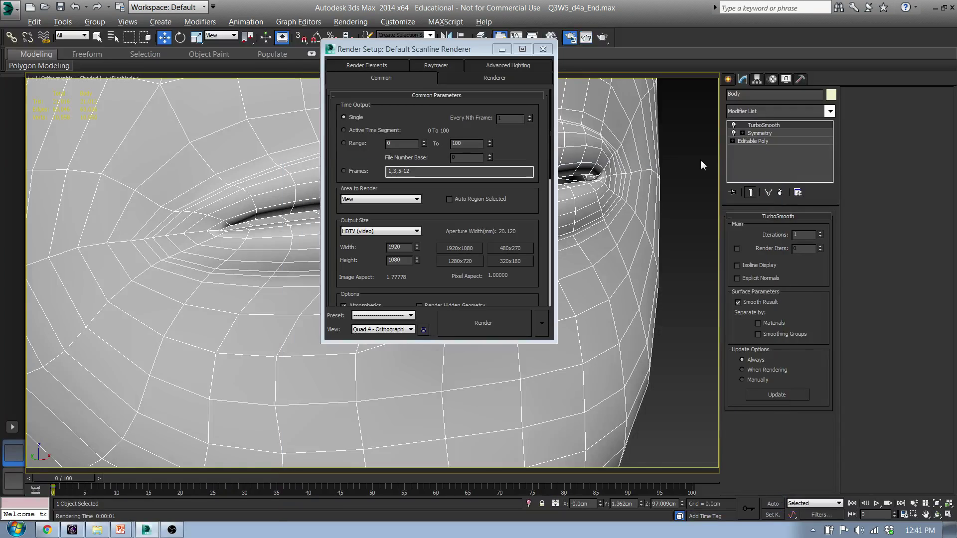
pyautogui.click(543, 49)
# Examine the smoothed head from the side and front, including the ear, jawline and back of the neck.
pyautogui.moveTo(626, 230); pyautogui.dragTo(576, 232, button='middle')
pyautogui.scroll(-9, 513, 249)
pyautogui.moveTo(399, 262); pyautogui.dragTo(420, 323, button='middle')
pyautogui.keyDown('alt'); pyautogui.moveTo(389, 319); pyautogui.dragTo(465, 272, button='middle'); pyautogui.keyUp('alt')
pyautogui.scroll(-5, 466, 271)
pyautogui.scroll(5, 465, 272)
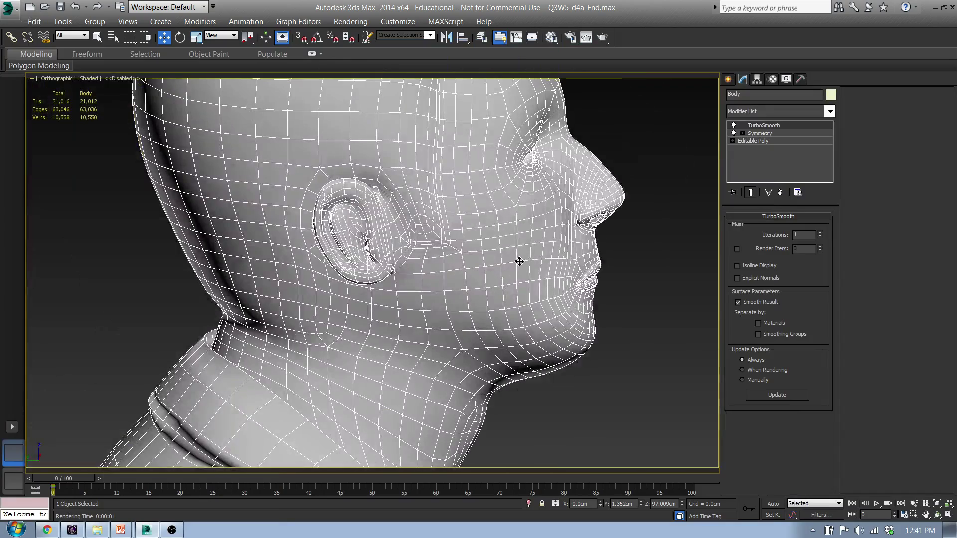
pyautogui.keyDown('alt'); pyautogui.moveTo(577, 273); pyautogui.dragTo(518, 271, button='middle'); pyautogui.keyUp('alt')
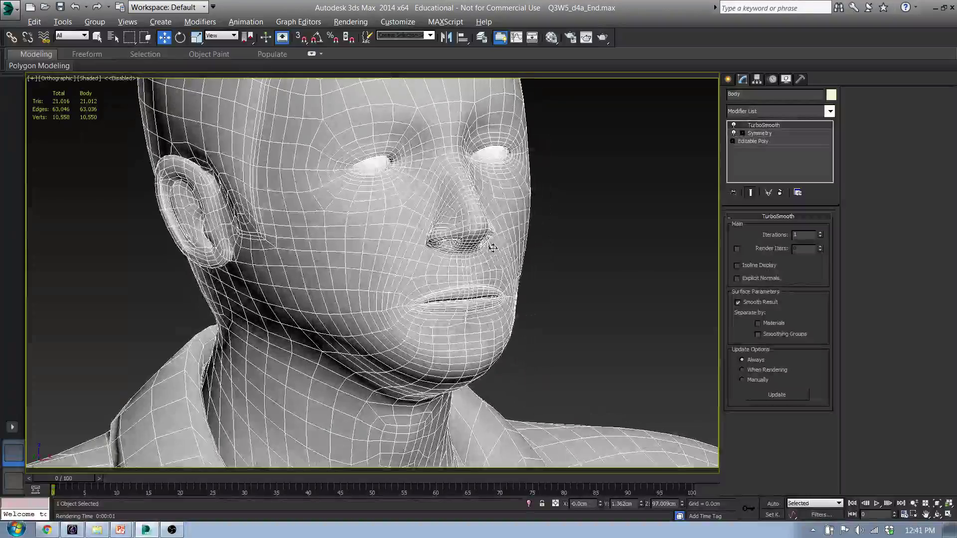
pyautogui.scroll(-5, 463, 278)
pyautogui.keyDown('alt'); pyautogui.moveTo(390, 191); pyautogui.dragTo(357, 296, button='middle'); pyautogui.keyUp('alt')
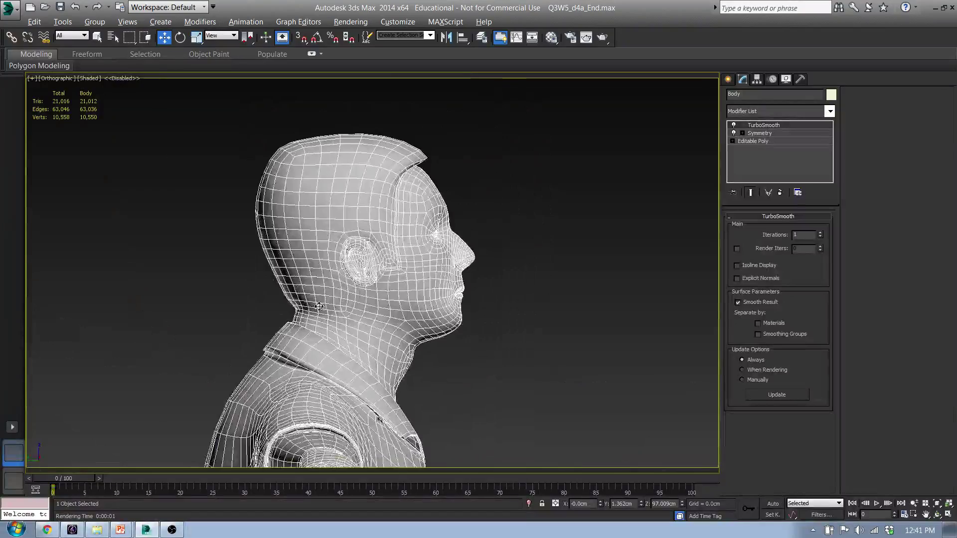
pyautogui.scroll(7, 317, 307)
pyautogui.scroll(-7, 229, 325)
pyautogui.scroll(9, 229, 329)
pyautogui.scroll(-3, 200, 333)
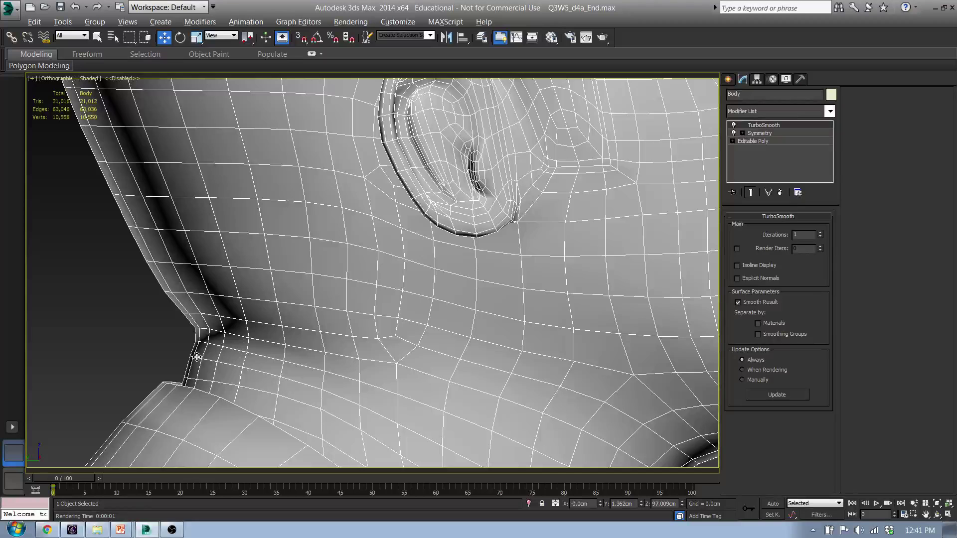
# Examine the smoothed head, shirt collar, torso, arm and hand for remaining mesh problems.
pyautogui.scroll(-7, 141, 422)
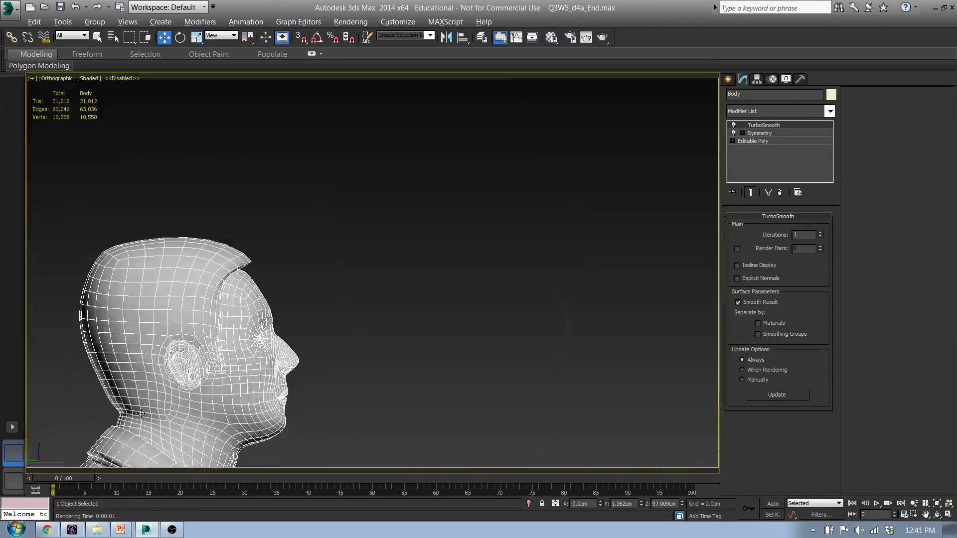
pyautogui.keyDown('alt'); pyautogui.moveTo(255, 325); pyautogui.dragTo(230, 314, button='middle'); pyautogui.keyUp('alt')
pyautogui.scroll(10, 173, 365)
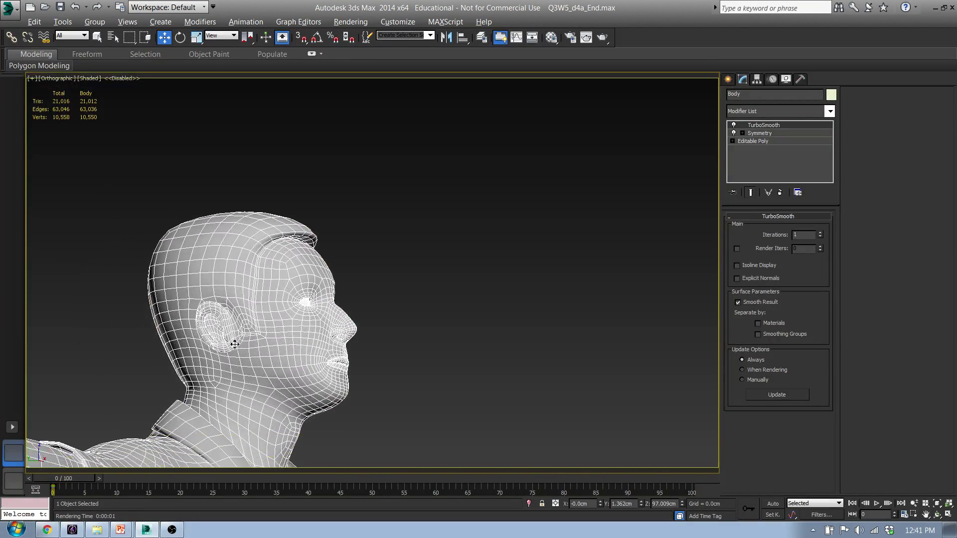
pyautogui.scroll(-12, 378, 346)
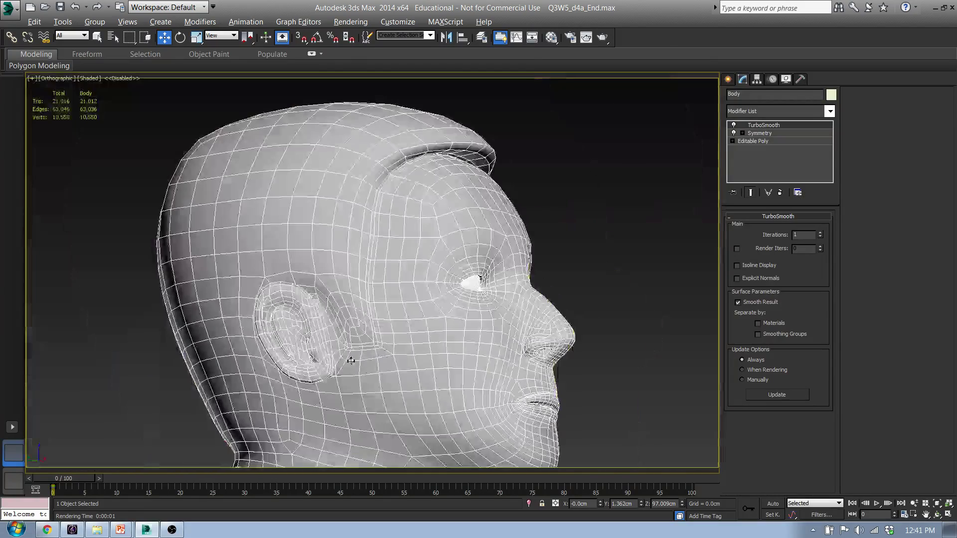
pyautogui.scroll(8, 278, 268)
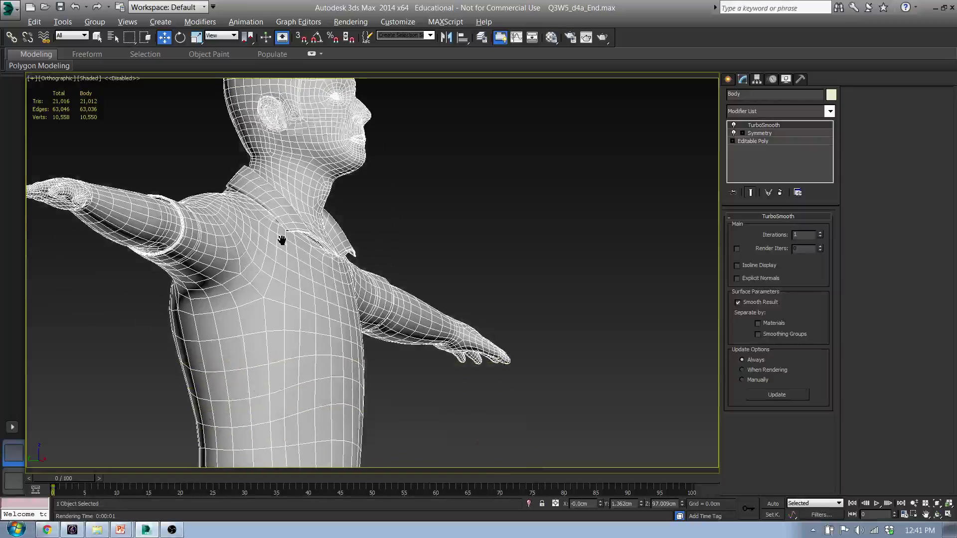
pyautogui.scroll(-8, 352, 311)
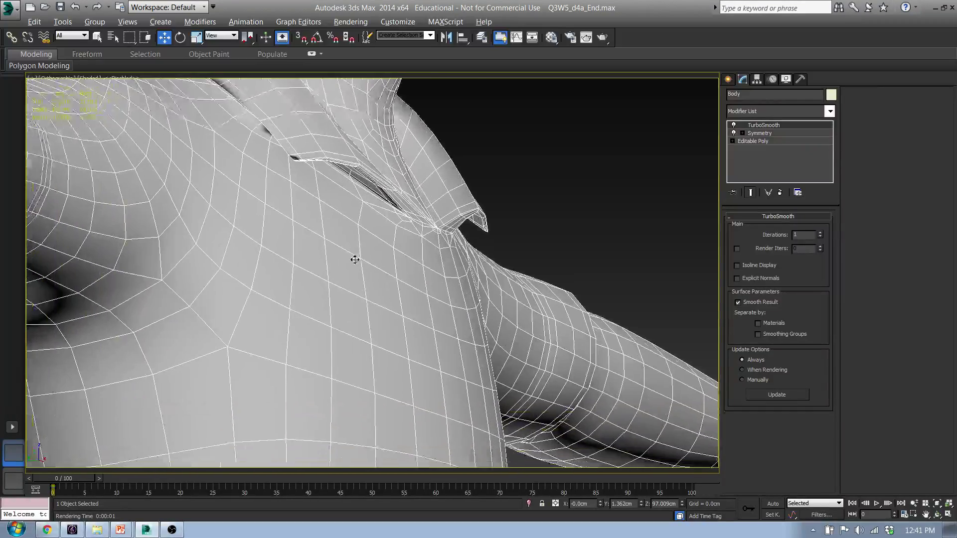
pyautogui.scroll(5, 82, 157)
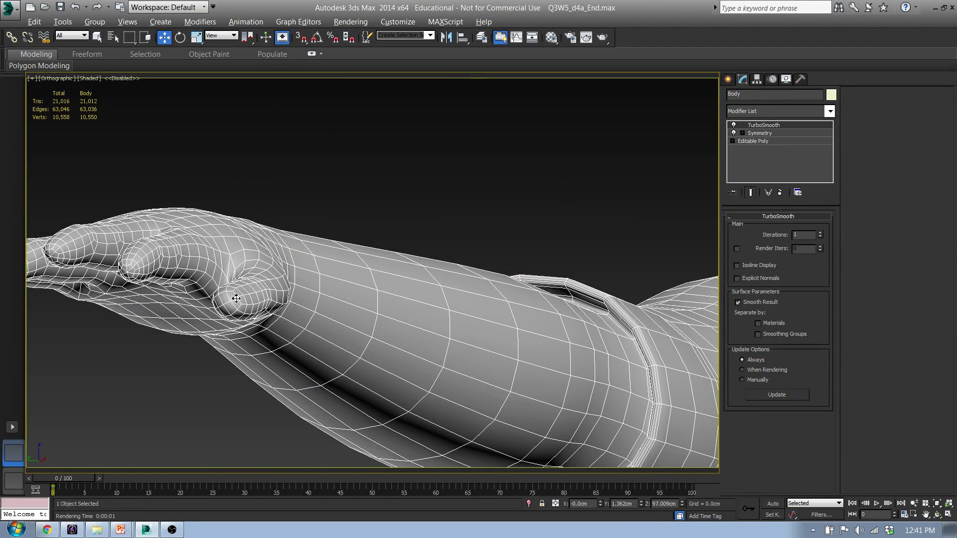
pyautogui.scroll(-10, 267, 323)
# In the Editable Poly's vertex mode, move two vertices on top of the shoe's heel ledge toward the heel corner.
pyautogui.scroll(4, 291, 371)
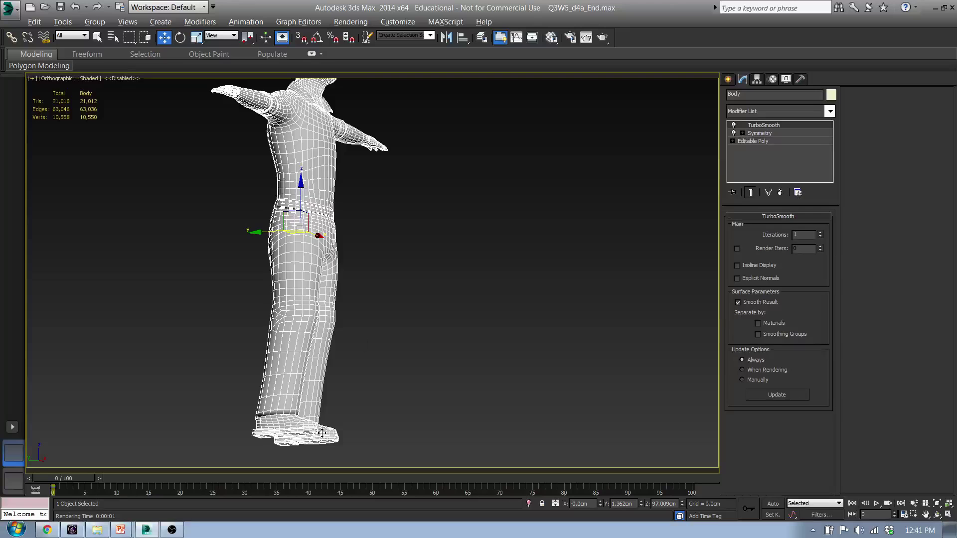
pyautogui.scroll(5, 291, 372)
pyautogui.keyDown('alt'); pyautogui.moveTo(201, 302); pyautogui.dragTo(235, 321, button='middle'); pyautogui.keyUp('alt')
pyautogui.scroll(5, 279, 342)
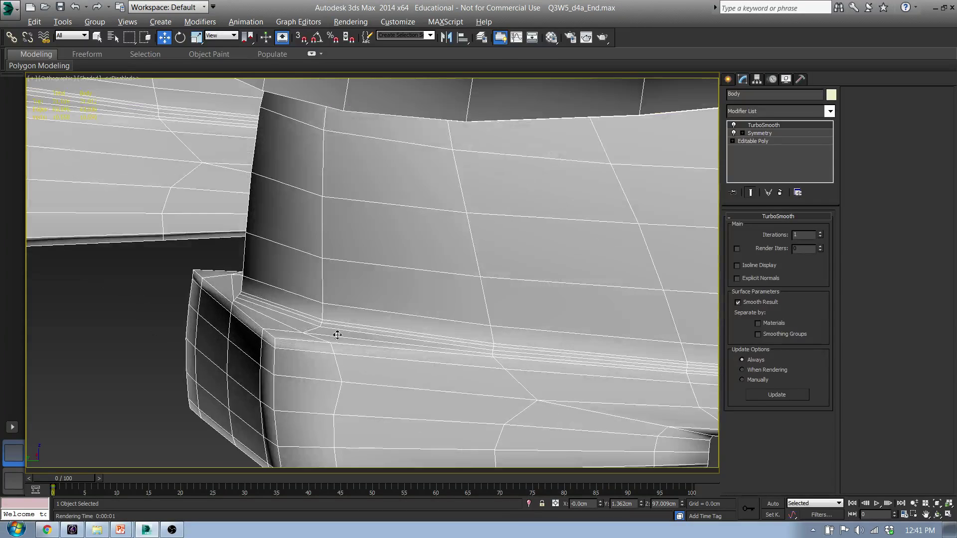
pyautogui.click(760, 141)
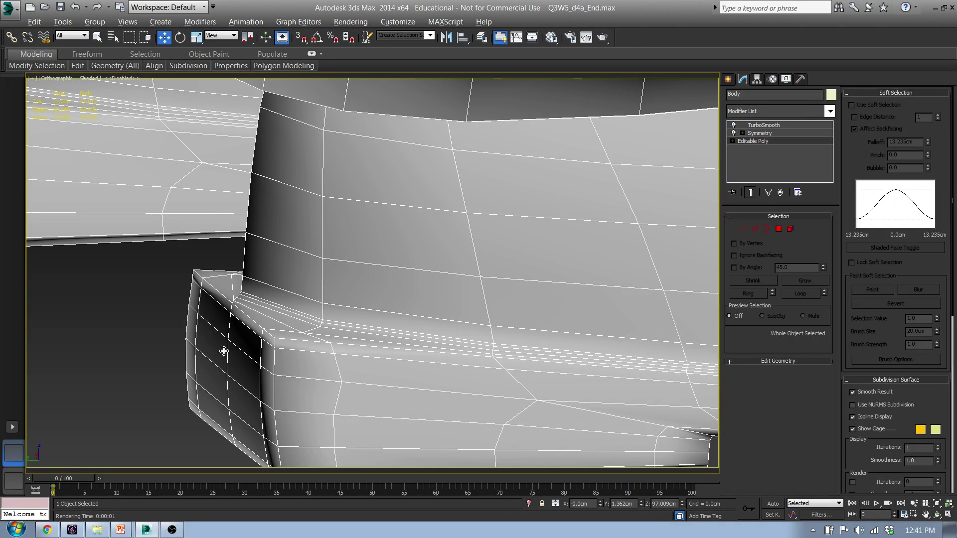
pyautogui.click(742, 229)
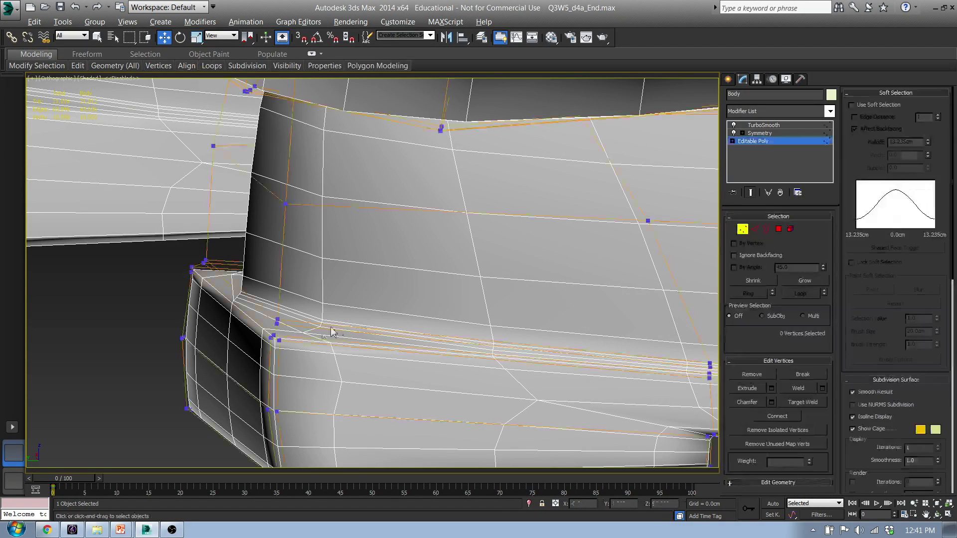
pyautogui.scroll(3, 294, 346)
pyautogui.moveTo(175, 333); pyautogui.dragTo(268, 329, button='middle')
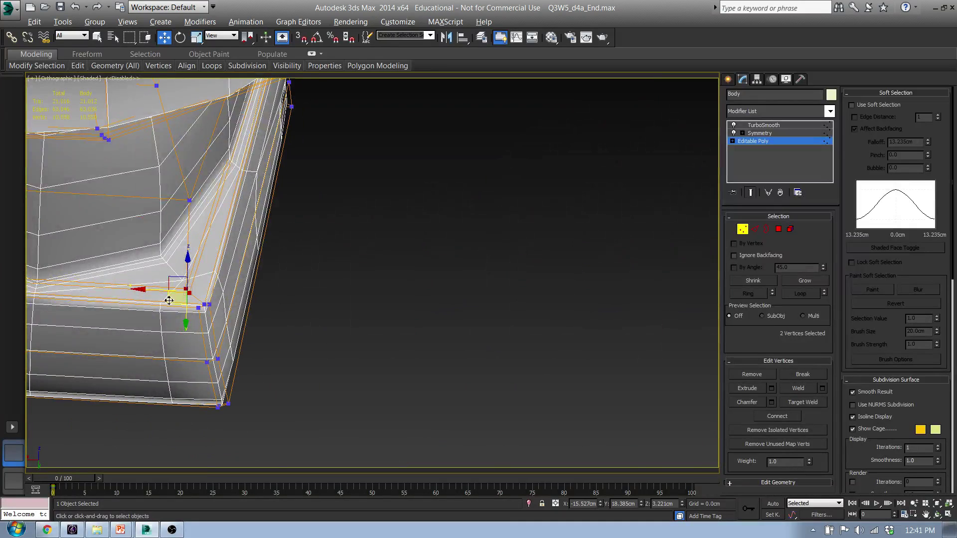
pyautogui.moveTo(174, 306)
pyautogui.mouseDown()
pyautogui.moveTo(192, 309)
pyautogui.moveTo(183, 308)
pyautogui.mouseUp()
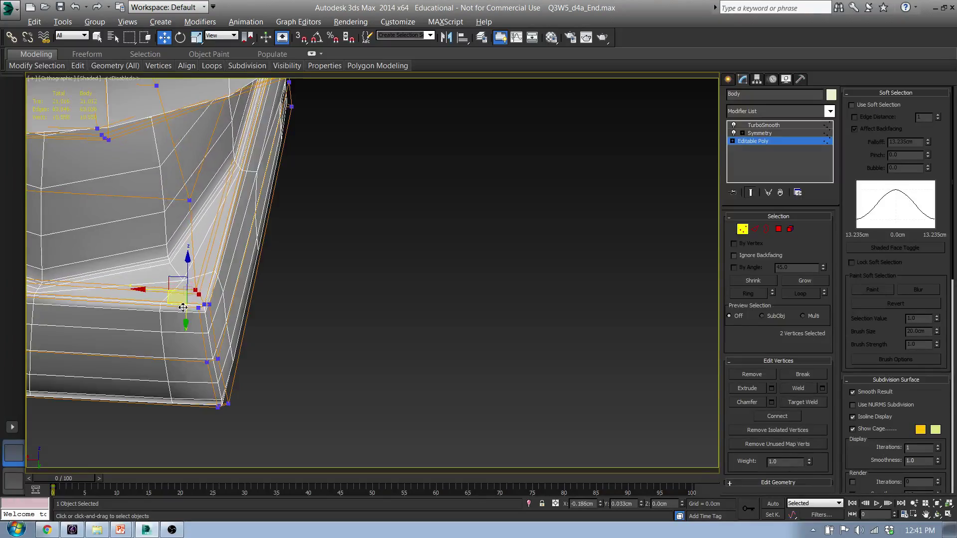
# Select the eight vertices along the outer back corner of the shoe's heel and move them inward.
pyautogui.keyDown('alt'); pyautogui.moveTo(193, 324); pyautogui.dragTo(177, 388, button='middle'); pyautogui.keyUp('alt')
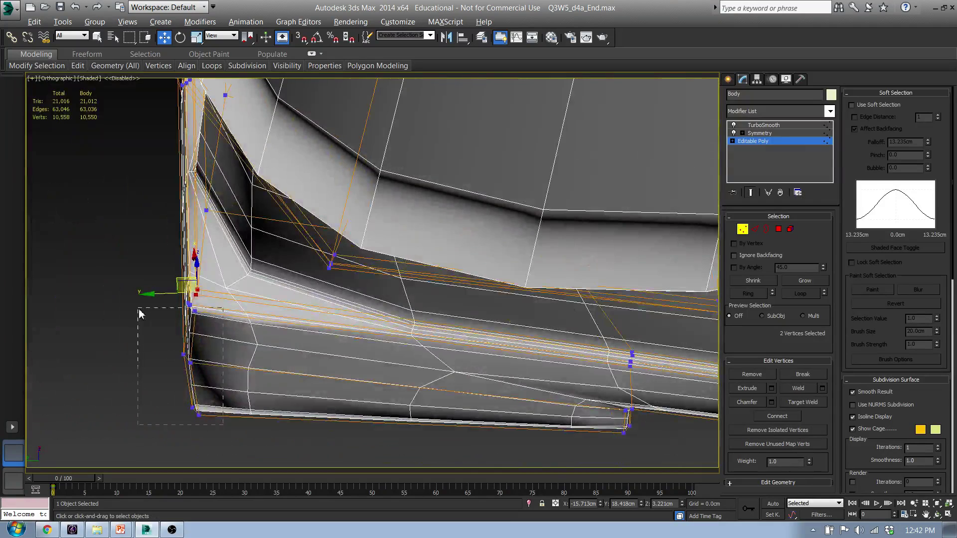
pyautogui.moveTo(180, 347)
pyautogui.mouseDown()
pyautogui.moveTo(217, 350)
pyautogui.moveTo(190, 352)
pyautogui.moveTo(198, 351)
pyautogui.mouseUp()
pyautogui.keyDown('alt'); pyautogui.moveTo(198, 351); pyautogui.dragTo(275, 386, button='middle'); pyautogui.keyUp('alt')
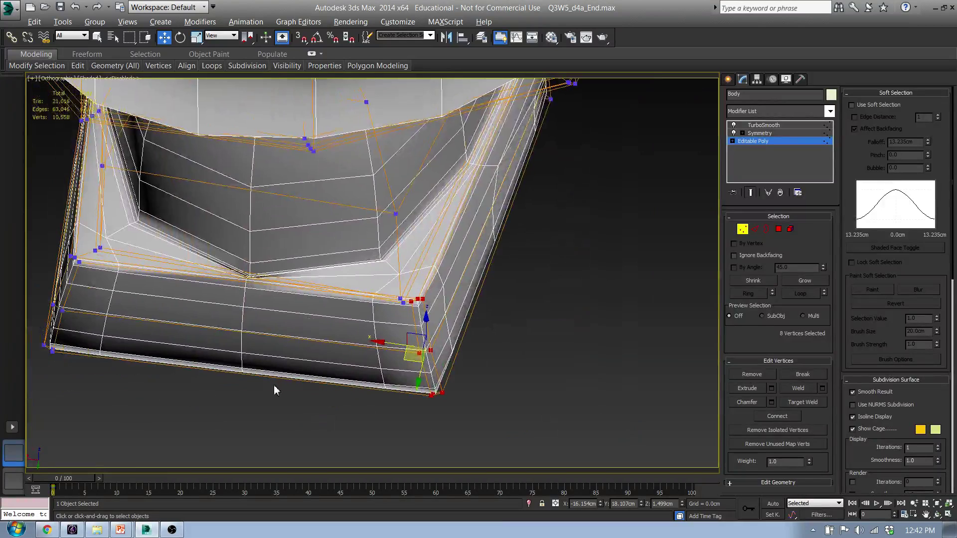
# Select the eight vertices along the heel's opposite back corner and move them inward to match.
pyautogui.moveTo(206, 278); pyautogui.dragTo(199, 258)
pyautogui.moveTo(85, 369); pyautogui.dragTo(85, 369)
pyautogui.moveTo(45, 309); pyautogui.dragTo(61, 309)
pyautogui.moveTo(131, 233); pyautogui.dragTo(122, 251, button='middle')
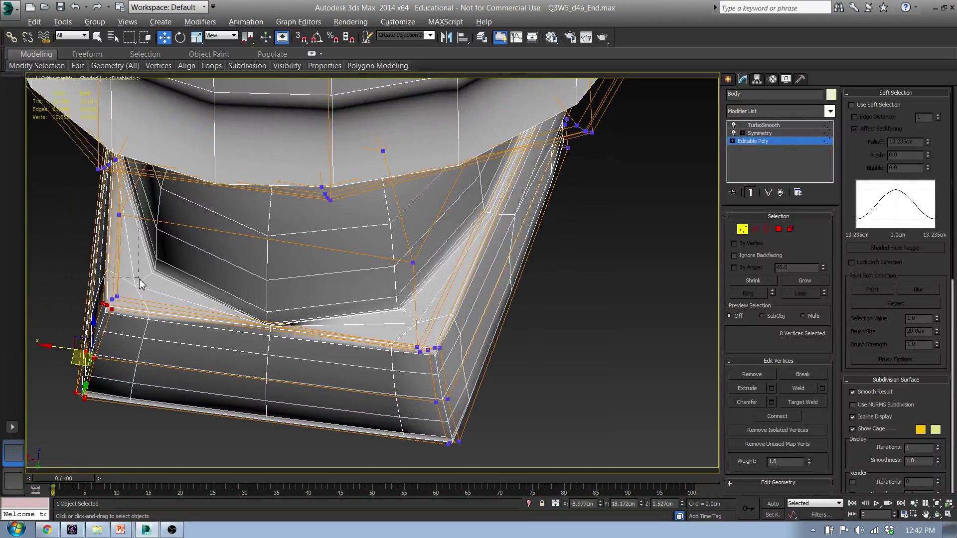
# Select the three vertices on the ledge and shoe wall above the inner heel corner and shift them inward.
pyautogui.moveTo(145, 307); pyautogui.dragTo(137, 311)
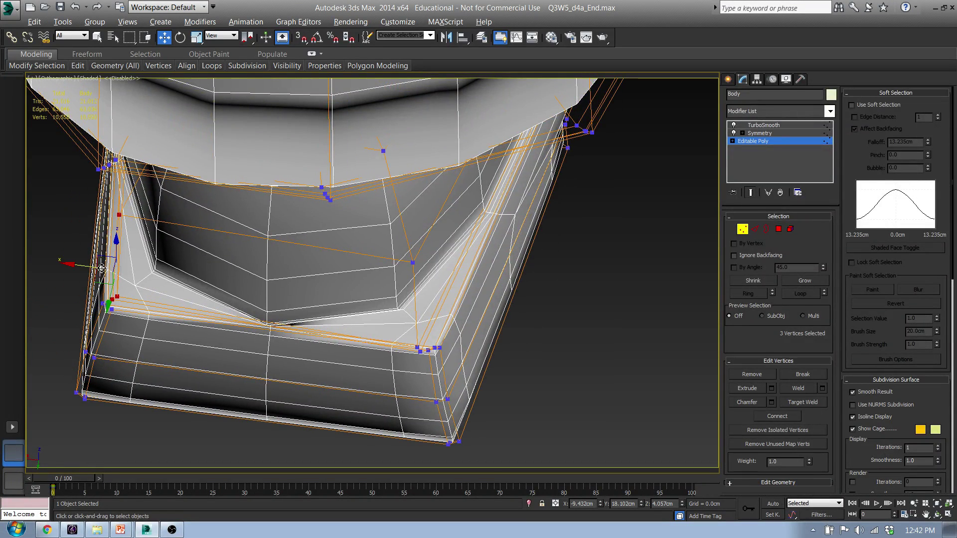
pyautogui.moveTo(101, 282)
pyautogui.mouseDown()
pyautogui.moveTo(100, 273)
pyautogui.moveTo(80, 279)
pyautogui.moveTo(109, 267)
pyautogui.mouseUp()
pyautogui.keyDown('alt'); pyautogui.moveTo(109, 269); pyautogui.dragTo(215, 283, button='middle'); pyautogui.keyUp('alt')
pyautogui.moveTo(215, 283); pyautogui.dragTo(308, 313, button='middle')
# Examine the reshaped shoe, the trouser legs, and the shirt around the collar and shoulder.
pyautogui.scroll(-10, 308, 313)
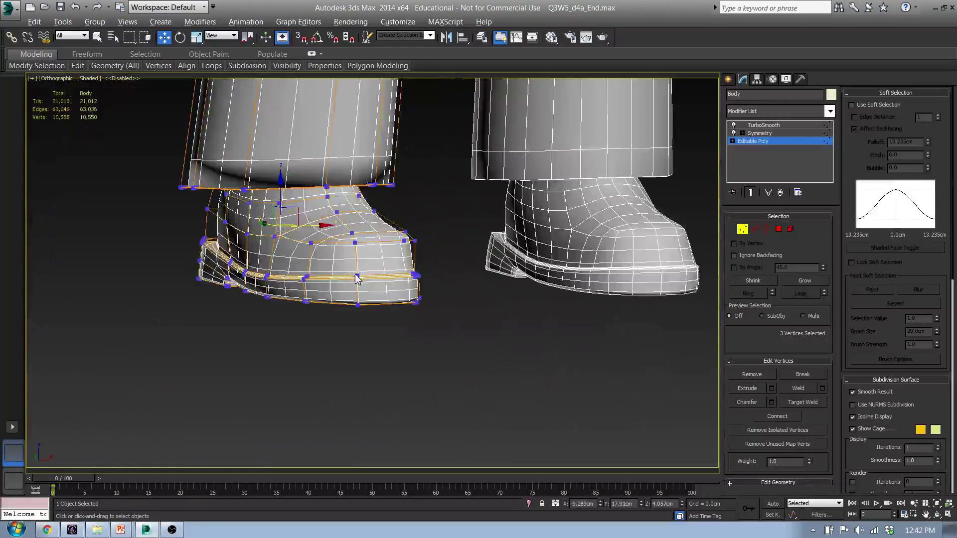
pyautogui.scroll(-2, 315, 389)
pyautogui.scroll(-5, 260, 385)
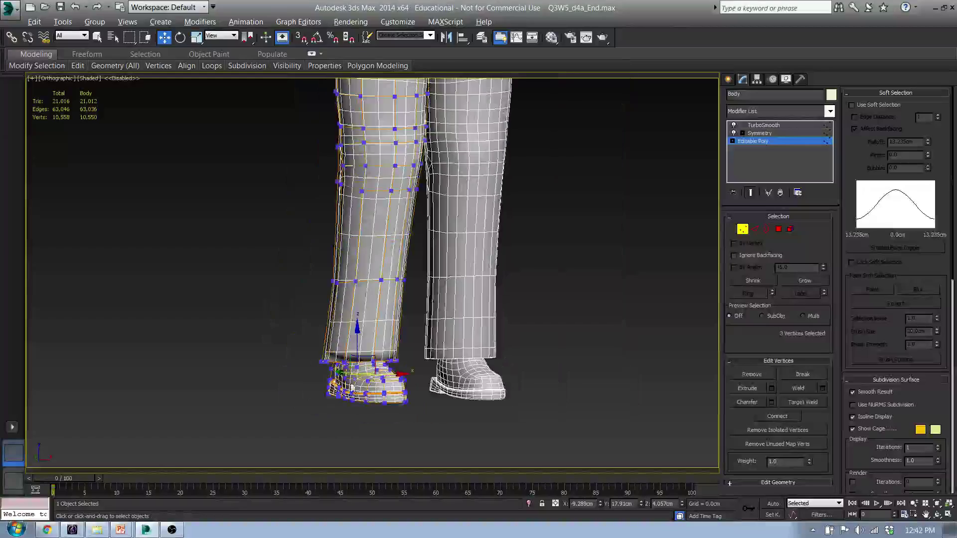
pyautogui.moveTo(364, 389); pyautogui.dragTo(317, 450, button='middle')
pyautogui.moveTo(336, 279); pyautogui.dragTo(391, 249, button='middle')
pyautogui.scroll(-5, 339, 419)
pyautogui.scroll(5, 391, 250)
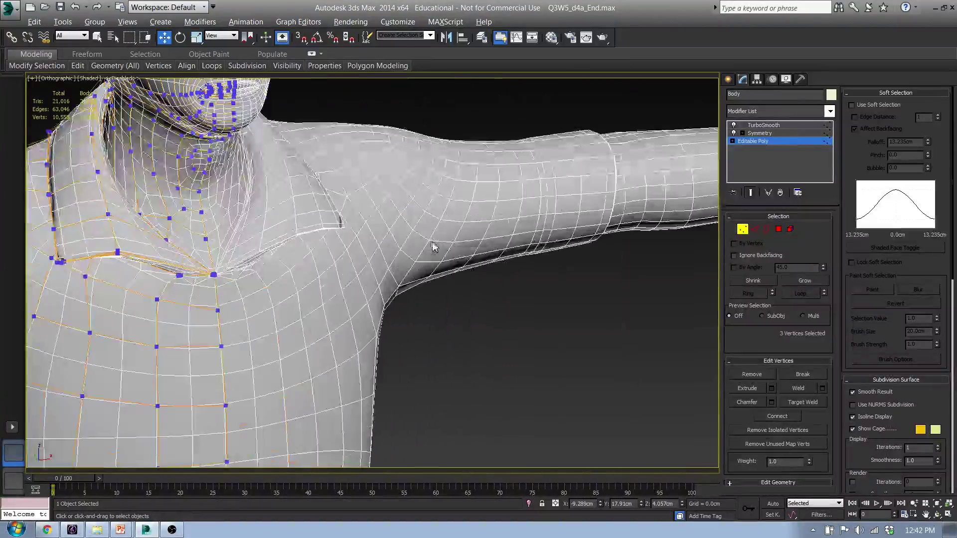
# Examine the smoothed chest, collar and face, and compare the Symmetry level of the modifier stack with the Editable Poly level.
pyautogui.scroll(-2, 391, 248)
pyautogui.keyDown('alt'); pyautogui.moveTo(269, 212); pyautogui.dragTo(402, 258, button='middle'); pyautogui.keyUp('alt')
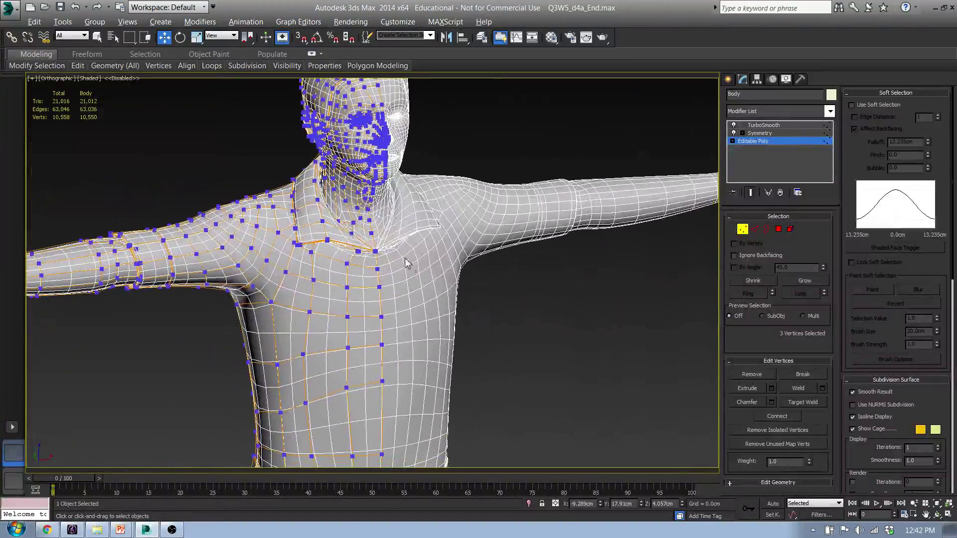
pyautogui.keyDown('alt'); pyautogui.moveTo(366, 194); pyautogui.dragTo(356, 218, button='middle'); pyautogui.keyUp('alt')
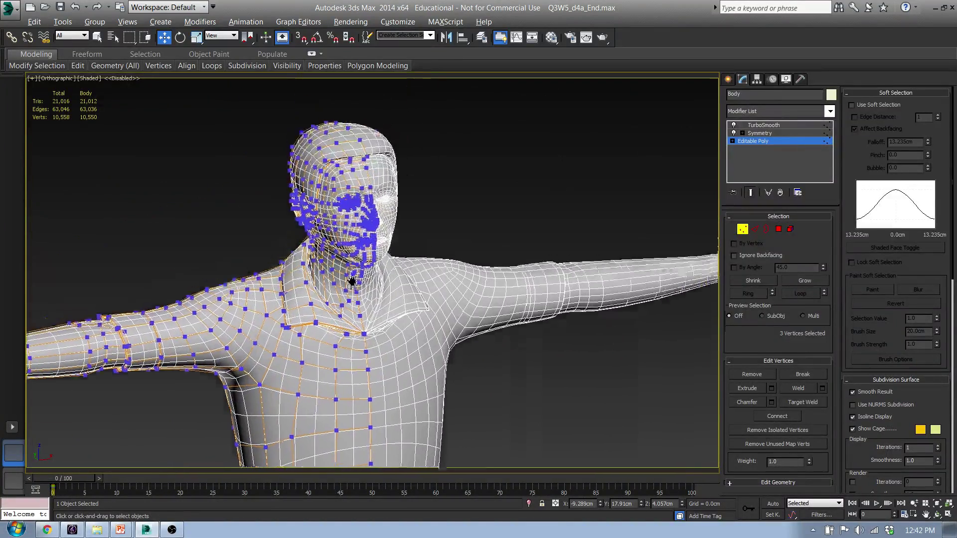
pyautogui.scroll(5, 357, 217)
pyautogui.keyDown('alt'); pyautogui.moveTo(389, 151); pyautogui.dragTo(708, 199, button='middle'); pyautogui.keyUp('alt')
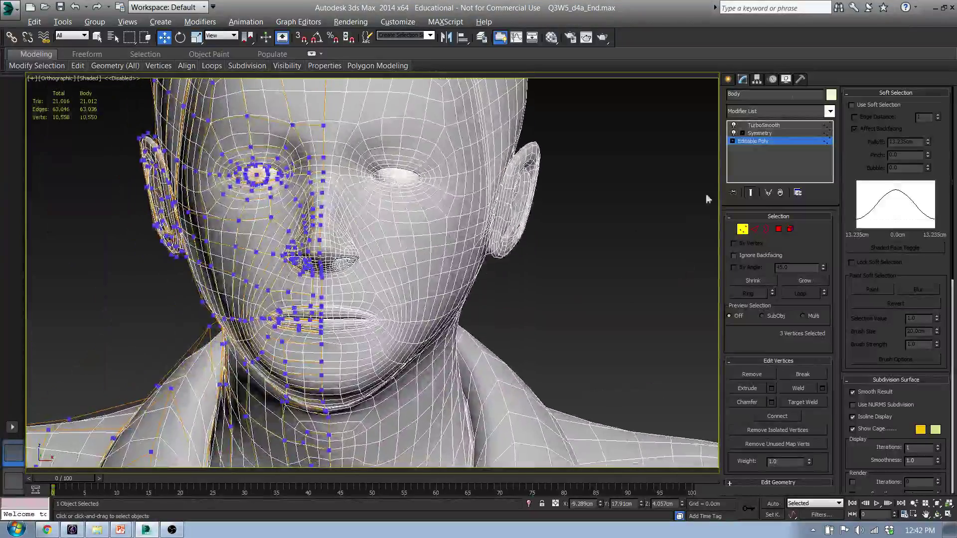
pyautogui.click(759, 134)
pyautogui.click(754, 141)
pyautogui.click(759, 134)
pyautogui.click(754, 141)
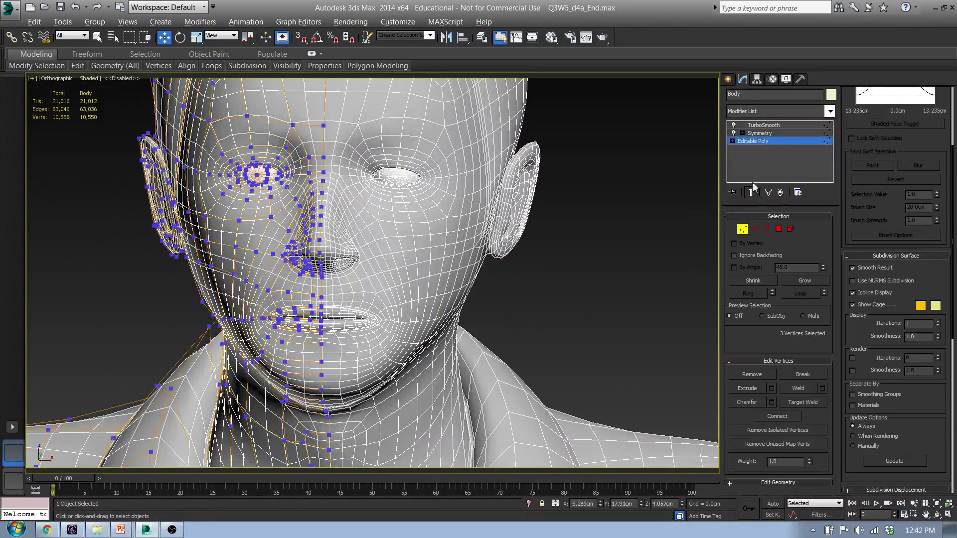
# Turn off the end-result display so only the base half mesh shows, and clear the vertex selection.
pyautogui.click(752, 193)
pyautogui.moveTo(510, 203); pyautogui.dragTo(550, 148, button='middle')
pyautogui.click(502, 208)
pyautogui.moveTo(343, 314); pyautogui.dragTo(382, 197, button='middle')
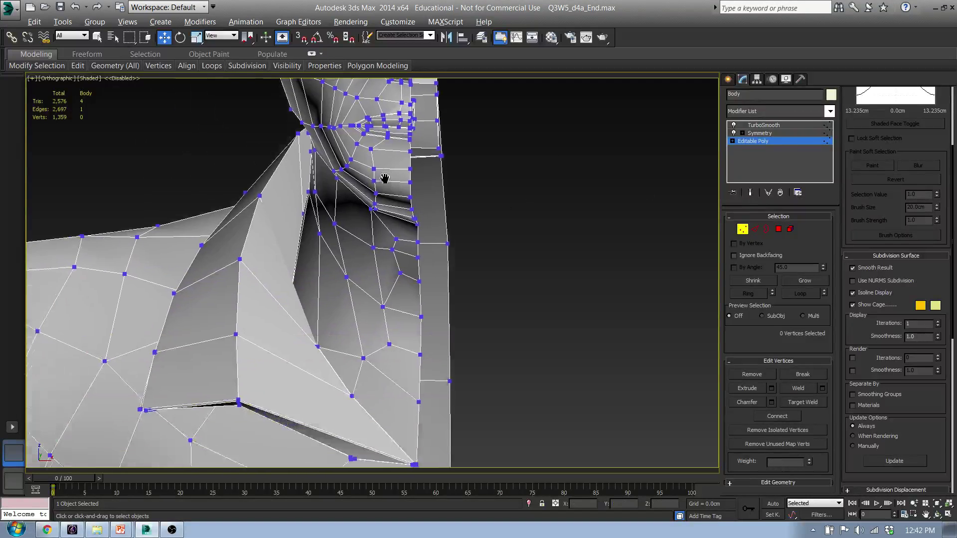
# Inspect the unsmoothed half body up close, in full side profile, and around the head, collar and arm.
pyautogui.scroll(-5, 383, 195)
pyautogui.scroll(-3, 320, 258)
pyautogui.scroll(-5, 360, 318)
pyautogui.scroll(15, 310, 364)
pyautogui.scroll(-5, 301, 368)
pyautogui.scroll(10, 336, 367)
pyautogui.scroll(6, 440, 333)
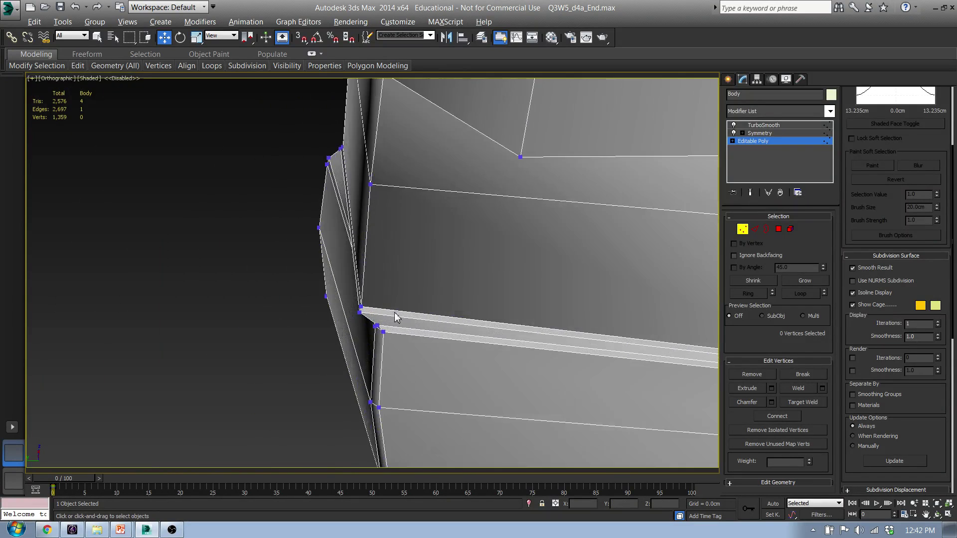
pyautogui.scroll(-8, 374, 324)
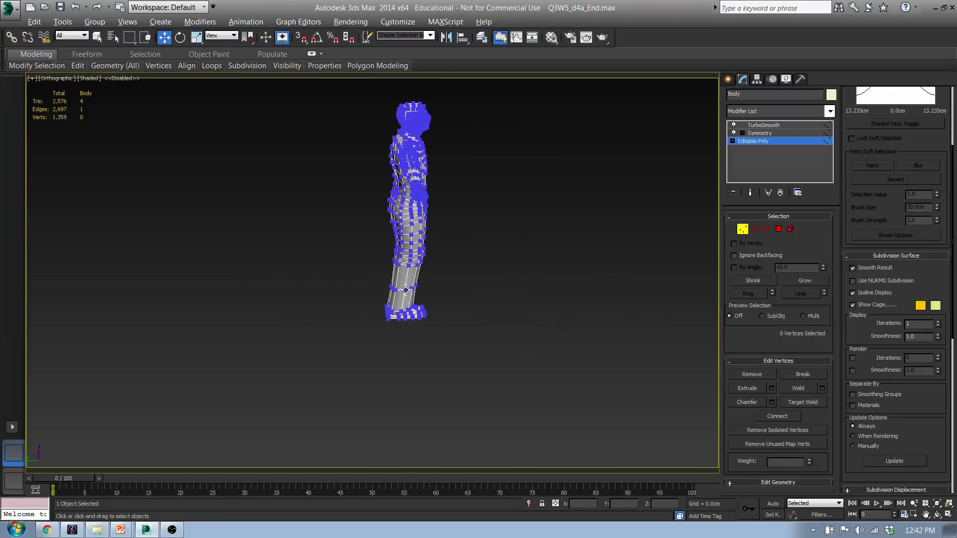
pyautogui.scroll(6, 401, 335)
pyautogui.keyDown('alt'); pyautogui.moveTo(365, 209); pyautogui.dragTo(299, 275, button='middle'); pyautogui.keyUp('alt')
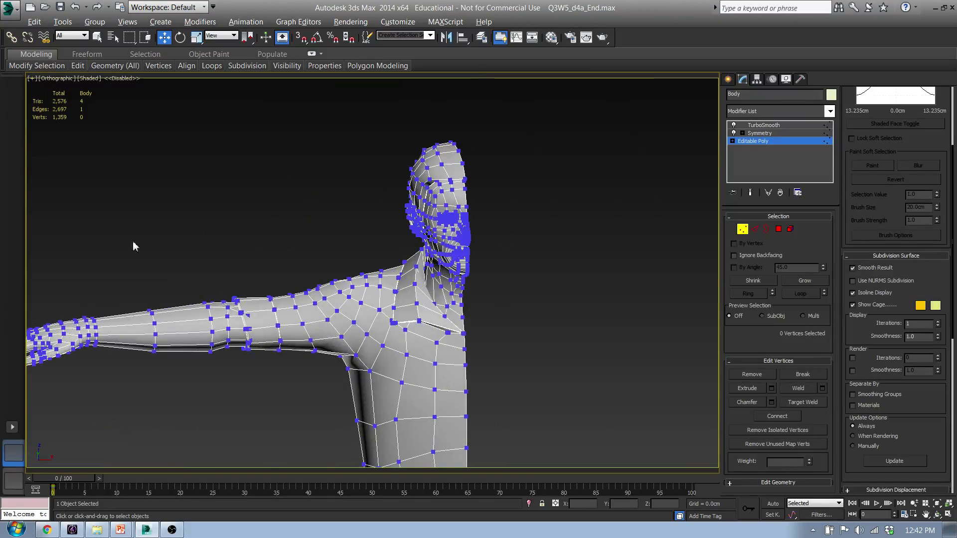